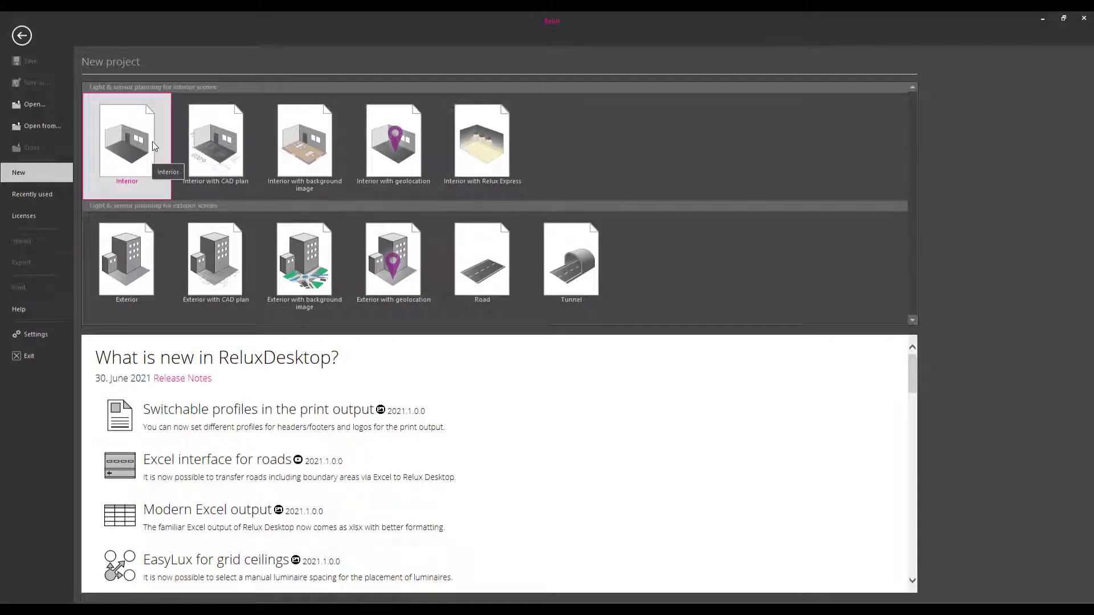
Start a new Interior project and confirm its project data.
click(152, 141)
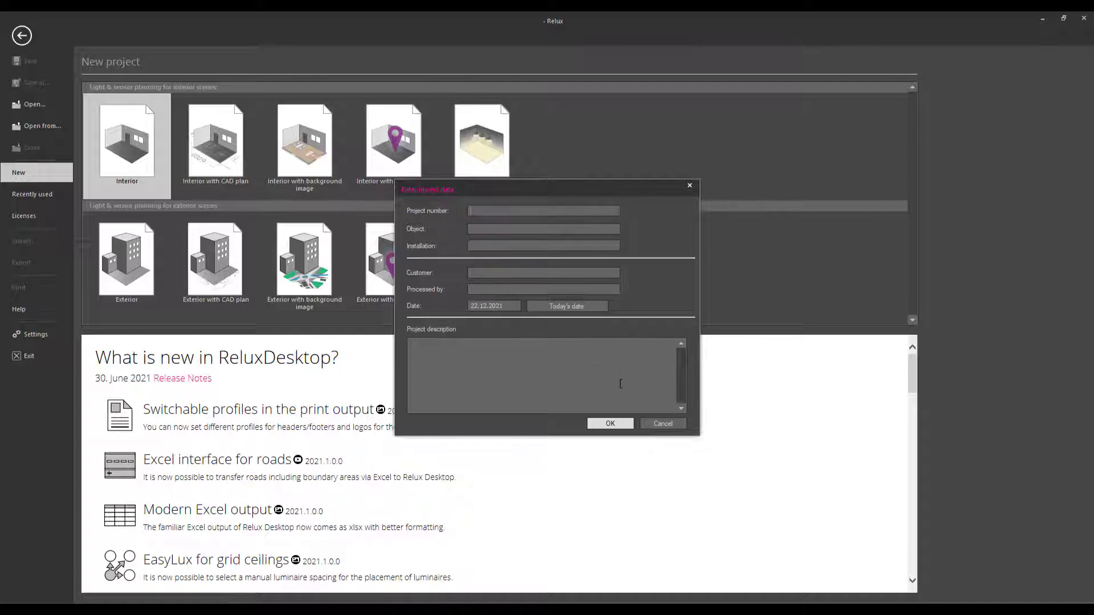
click(610, 424)
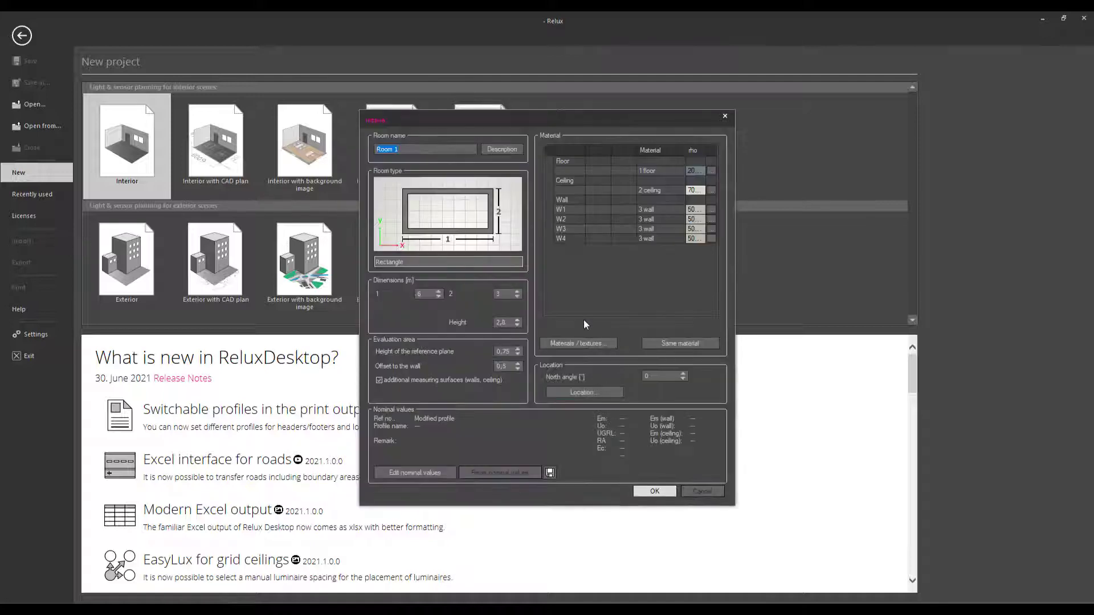
click(428, 149)
click(497, 150)
click(649, 155)
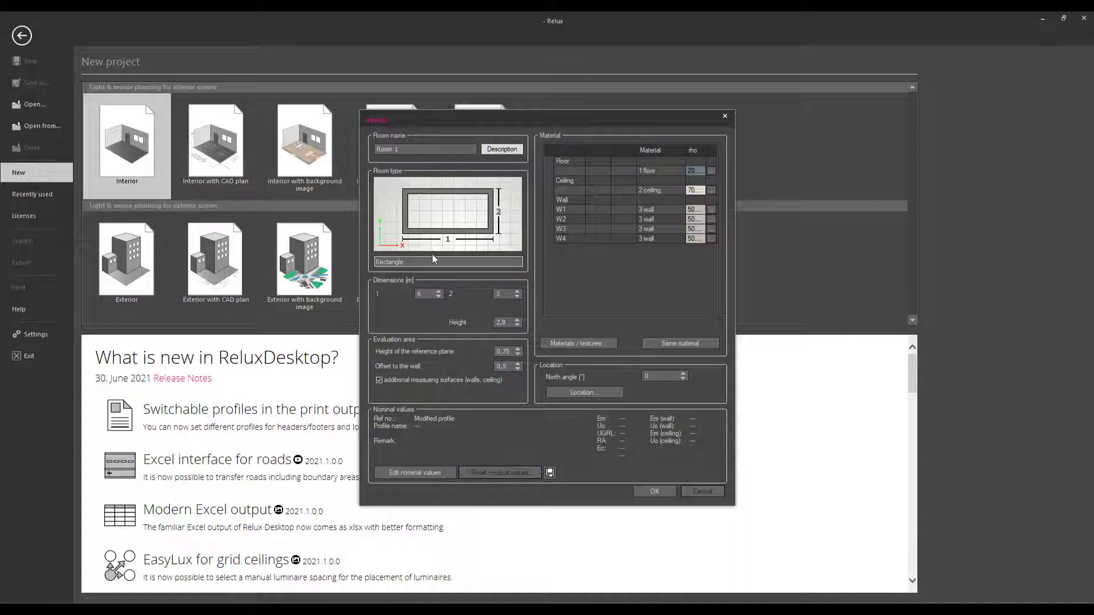
Set the room type to L-shaped in the Interior room dialog.
click(445, 262)
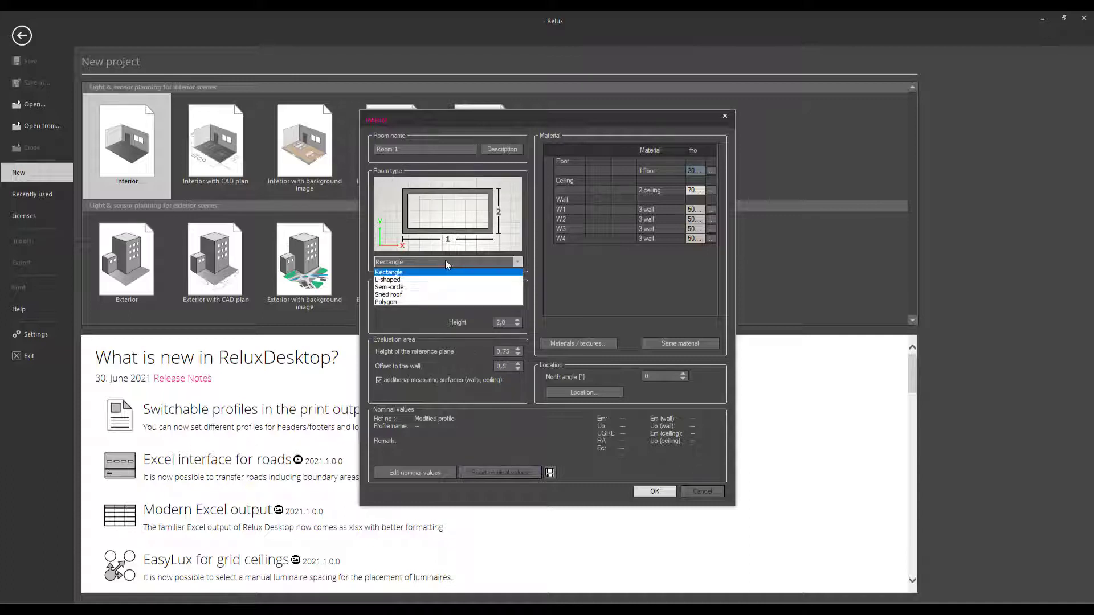
click(431, 272)
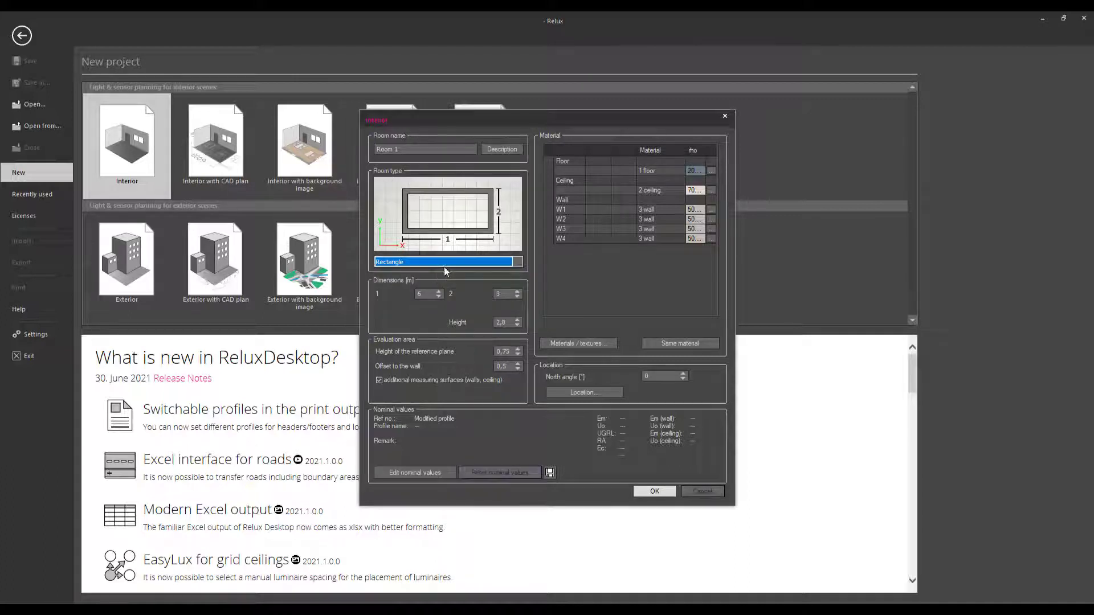
click(452, 262)
click(431, 280)
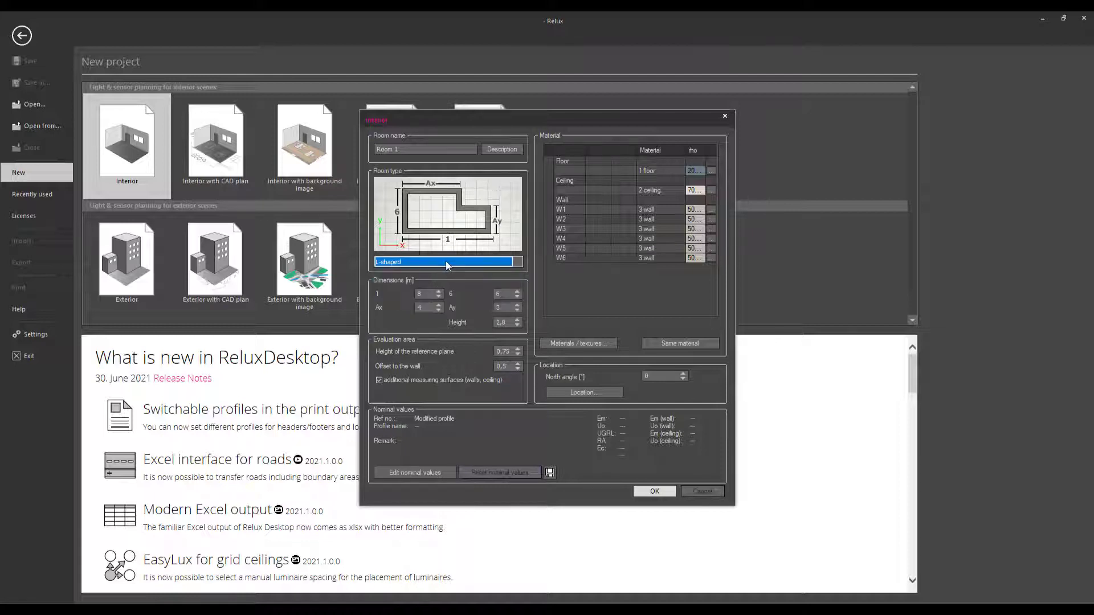
mouse_move(478, 123)
mouse_down()
mouse_move(492, 148)
mouse_move(493, 211)
mouse_up()
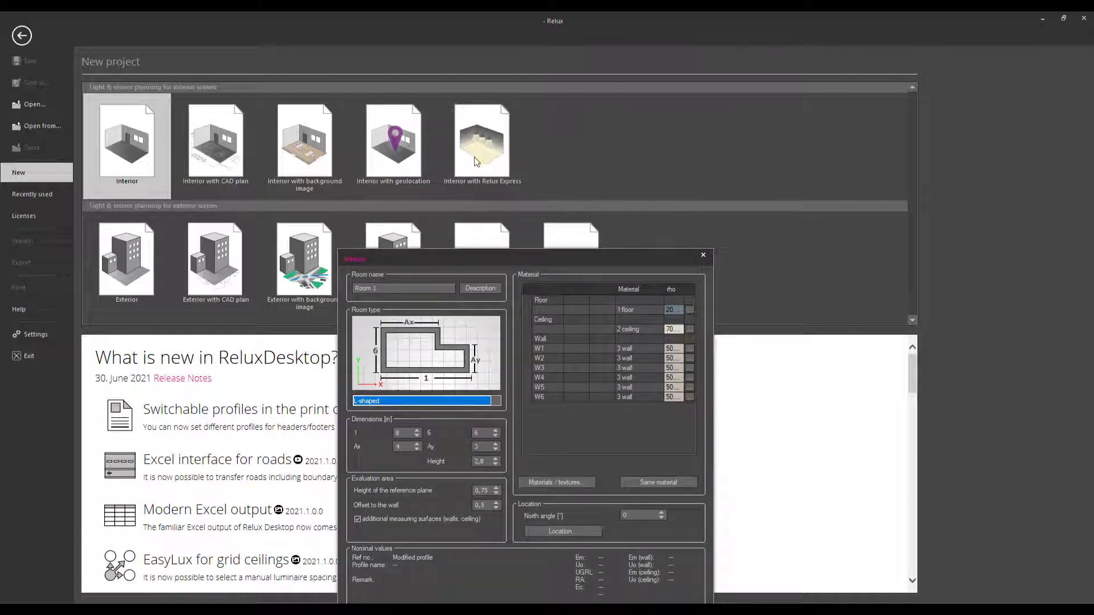
drag(509, 259, 522, 172)
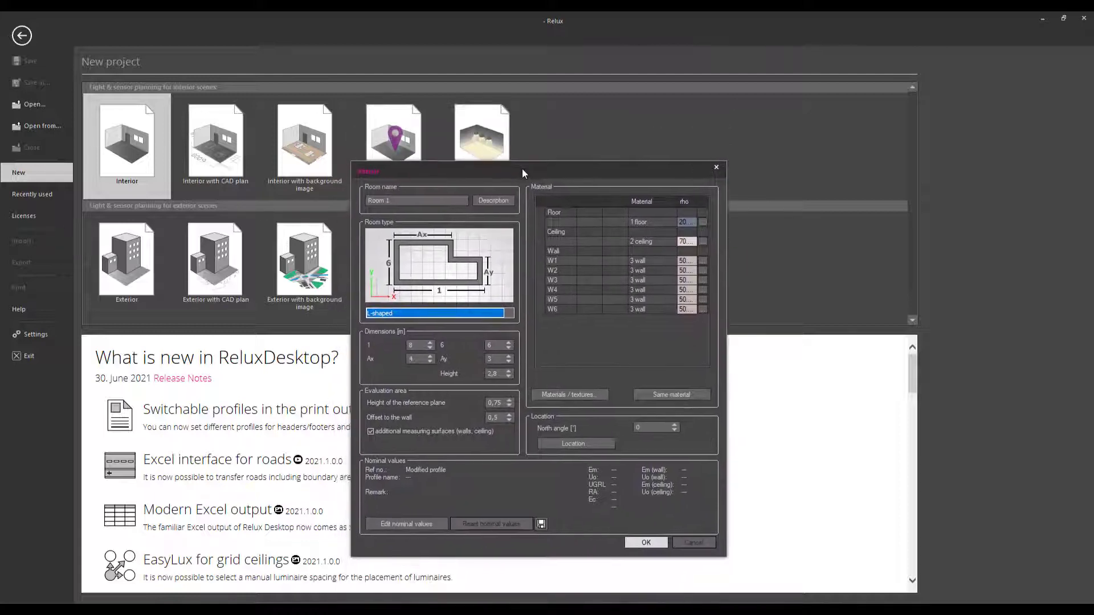
Make the room a semi-circle with n = 5, without additional wall and ceiling measuring surfaces.
click(508, 314)
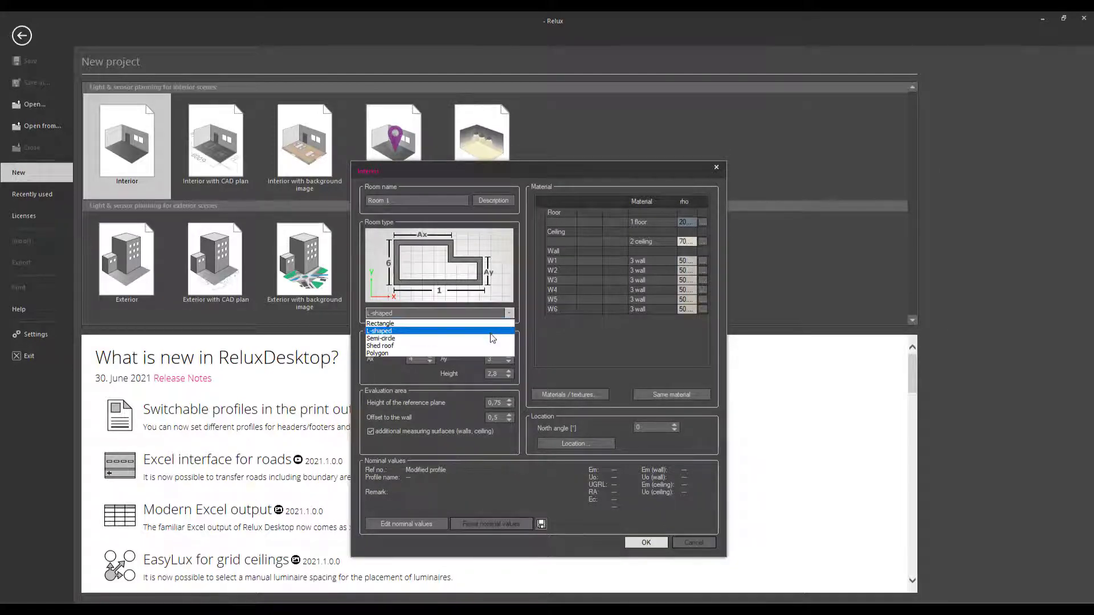
click(415, 339)
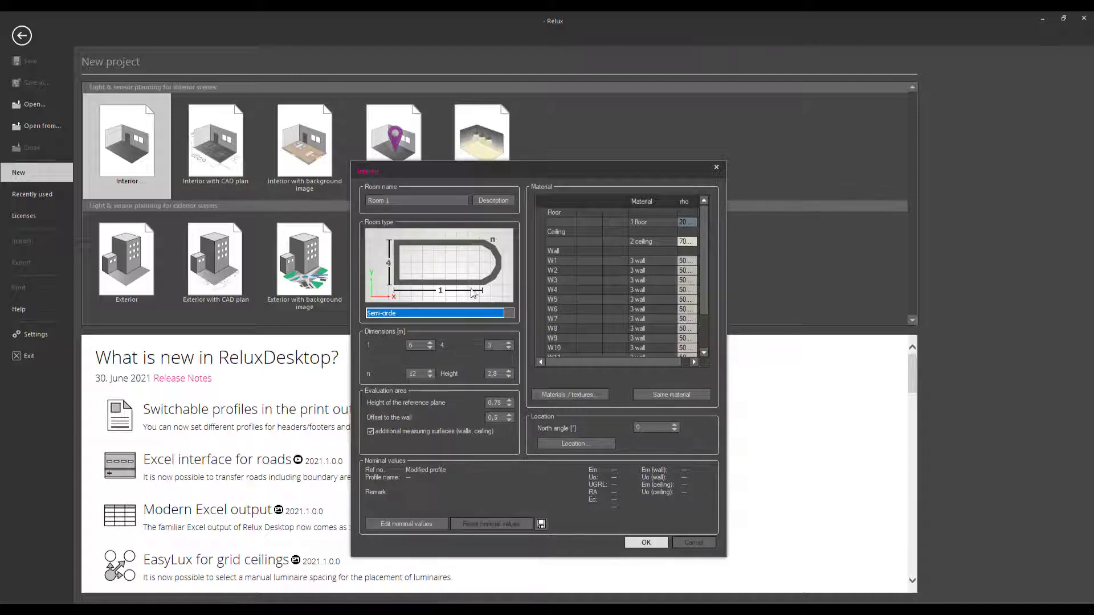
double_click(423, 376)
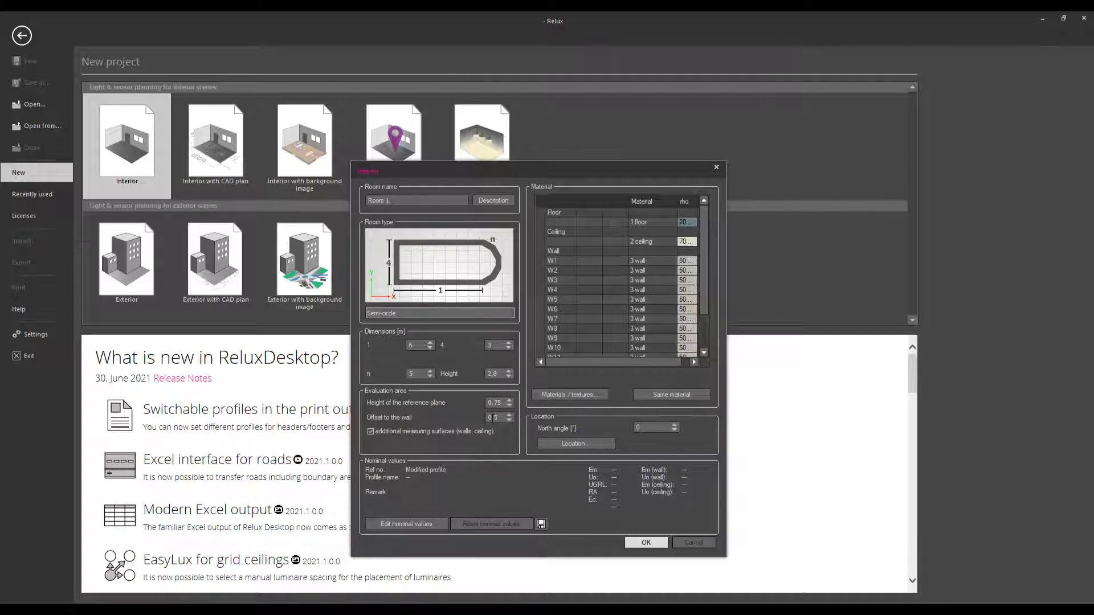
click(370, 432)
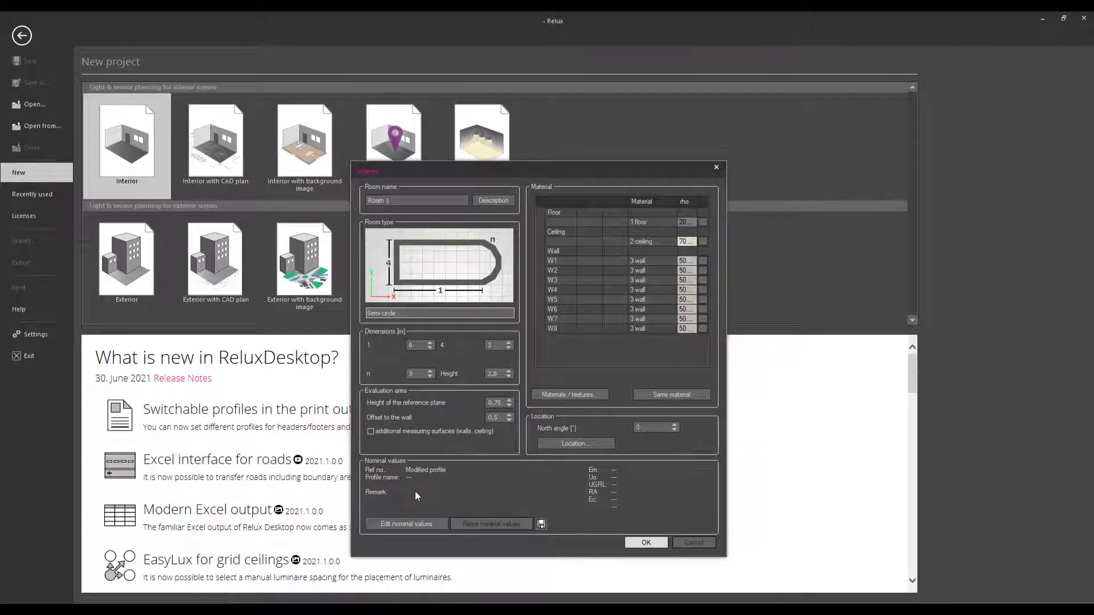
Apply nominal values 5.6.1 Agriculture loading and handling (200 lx) from Industrial activities and crafts.
click(418, 525)
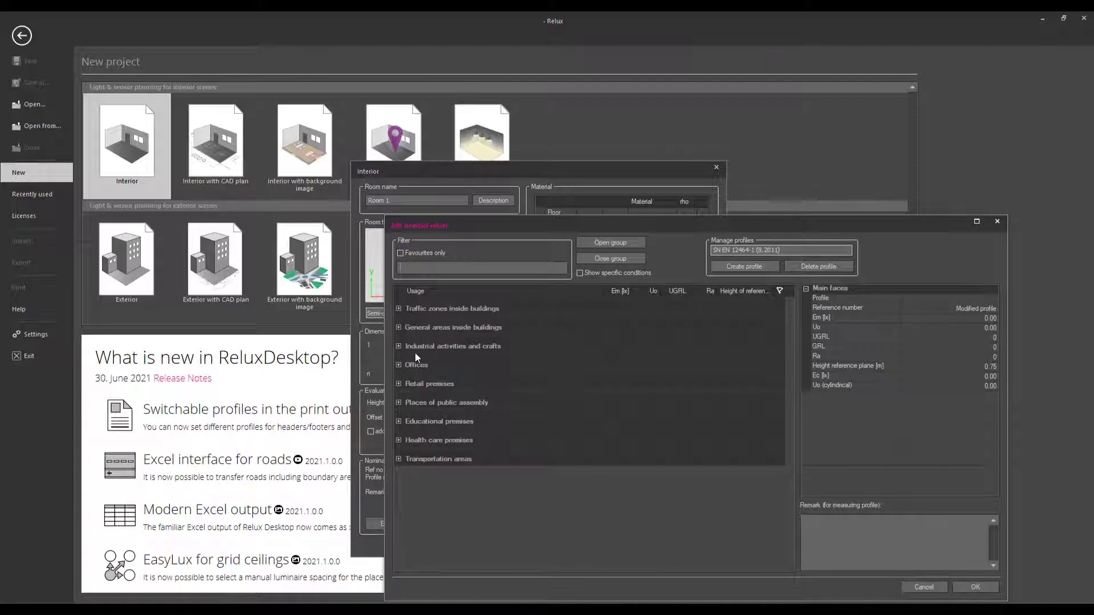
click(399, 347)
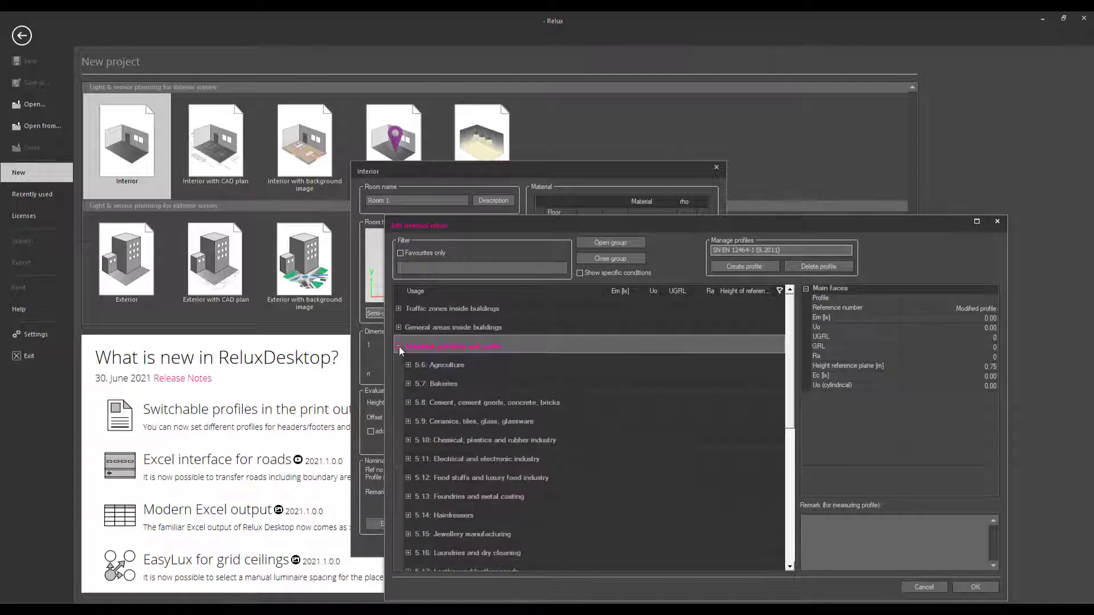
click(408, 364)
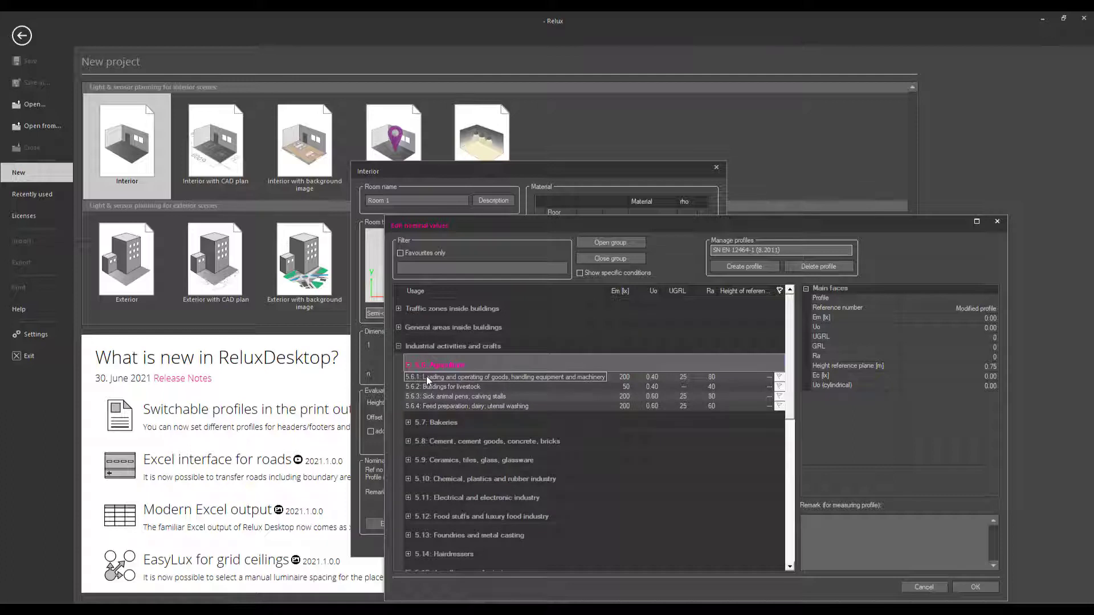
click(426, 377)
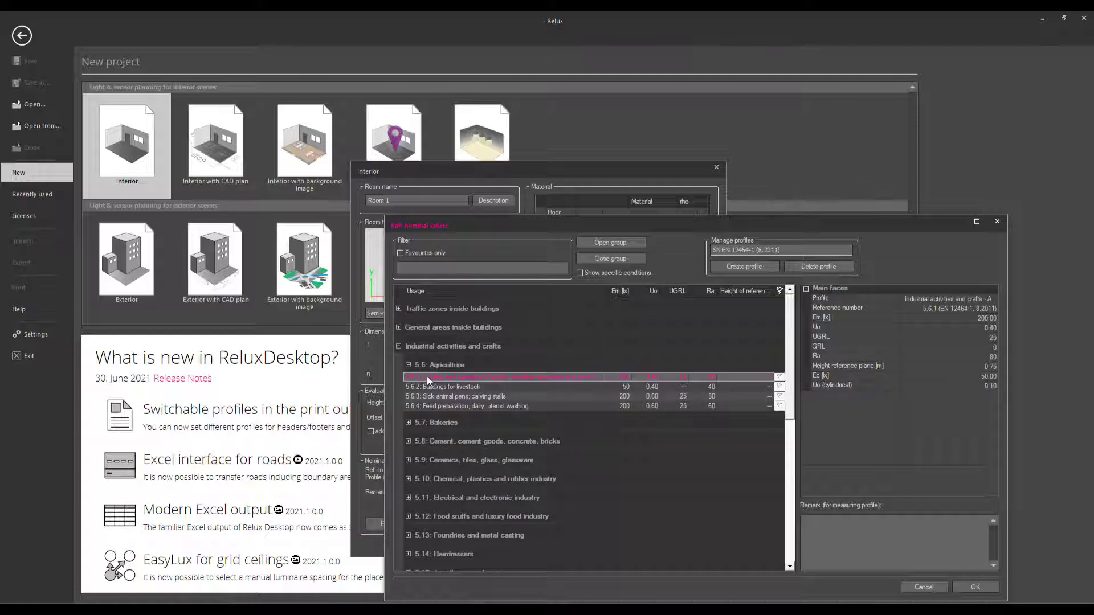
click(983, 589)
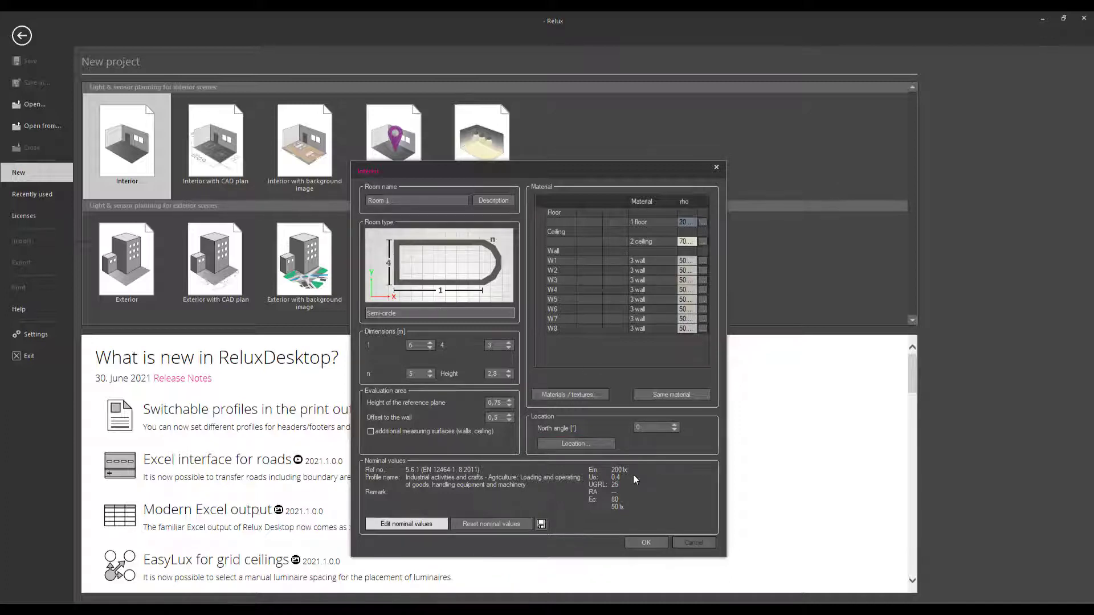
Create the semi-circular room and view it in 3D.
click(654, 542)
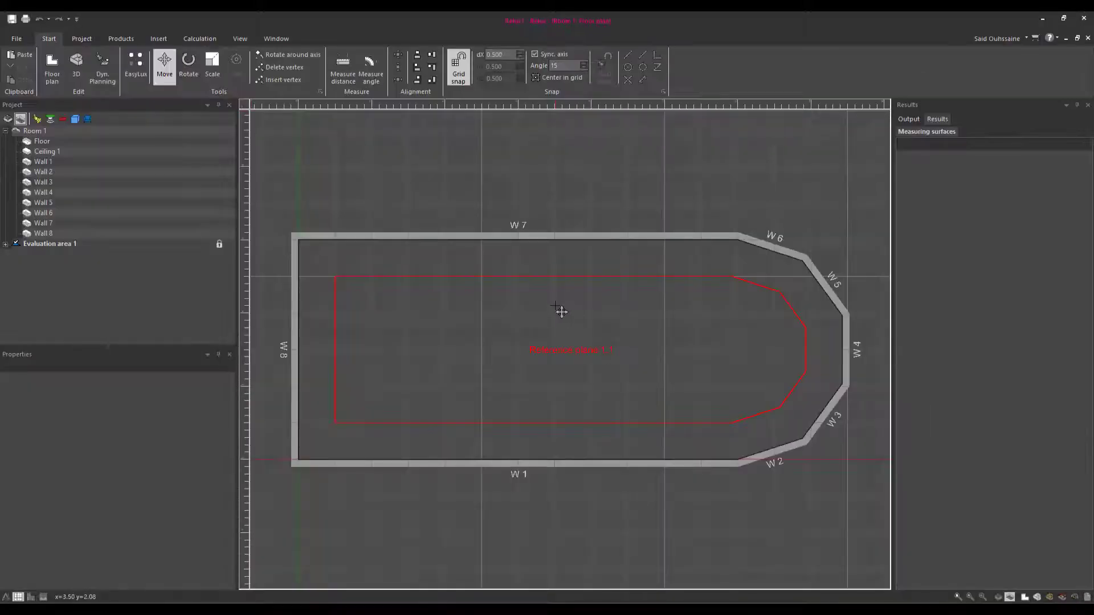
middle_drag(561, 311, 496, 315)
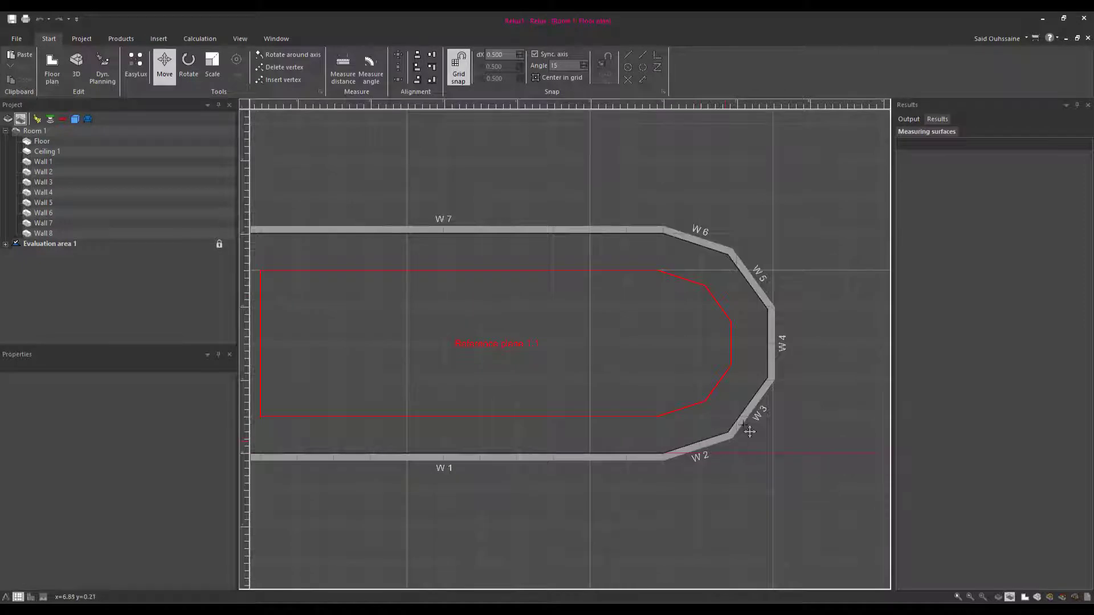
middle_drag(601, 297, 624, 295)
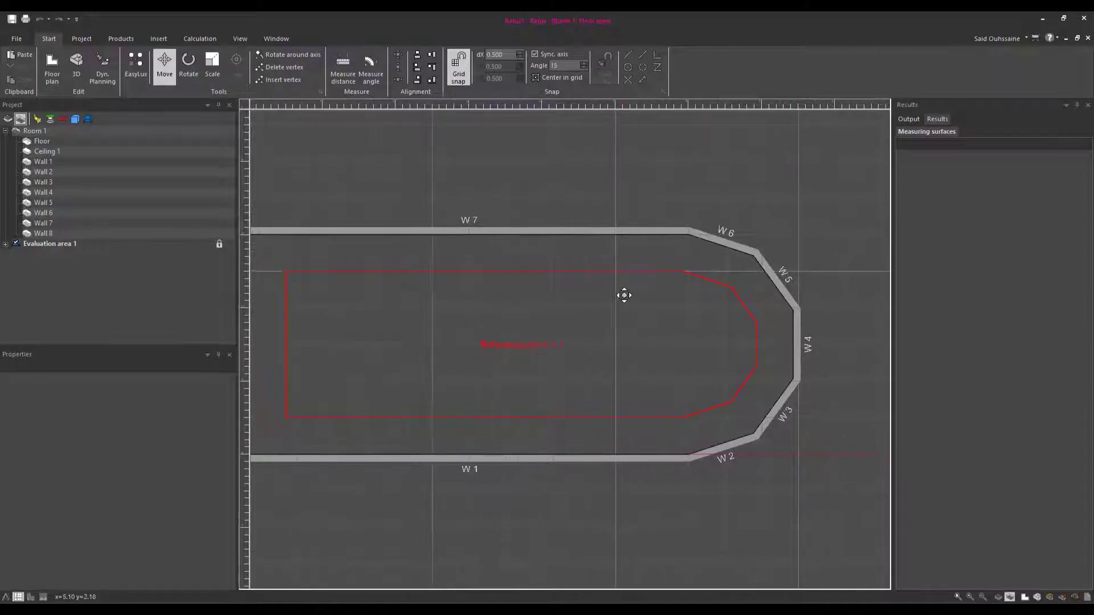
key(ctrl+Tab)
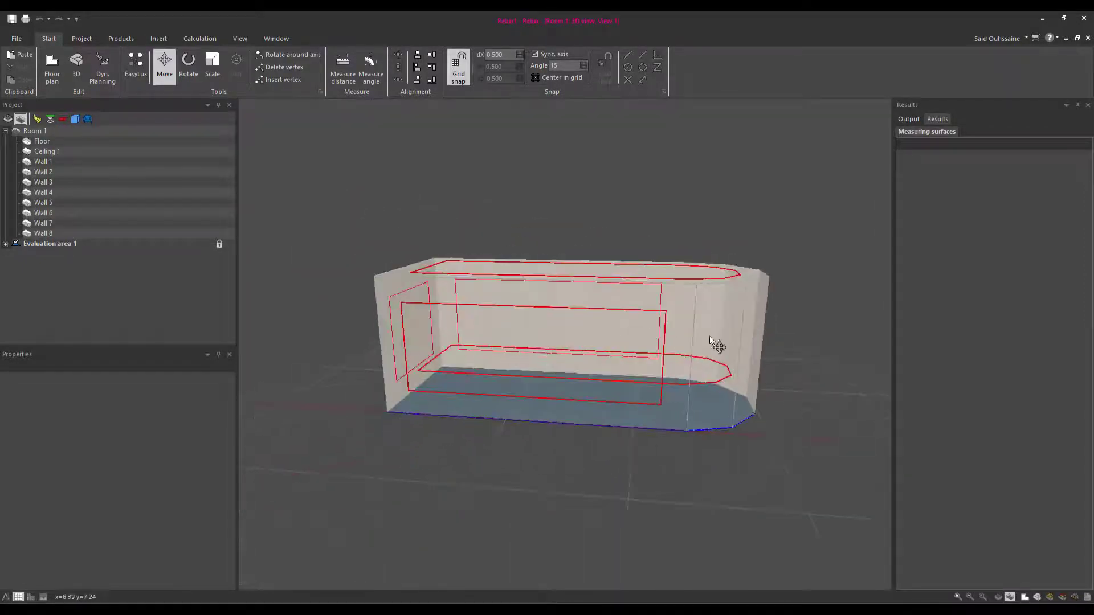
mouse_move(710, 340)
middle_down()
mouse_move(777, 349)
mouse_move(696, 288)
mouse_move(660, 302)
mouse_move(707, 269)
middle_up()
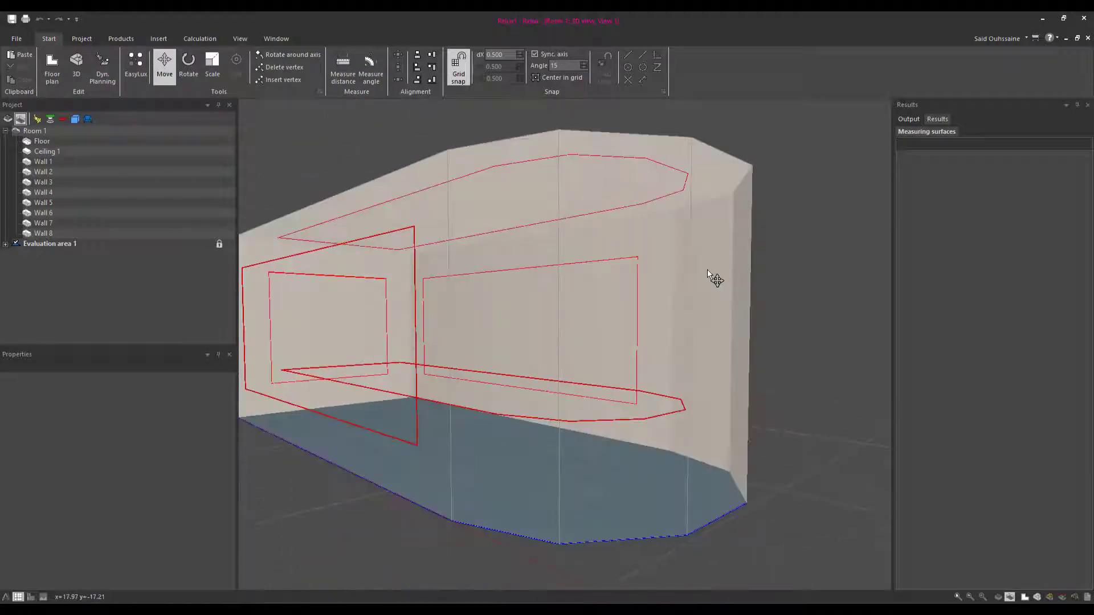
right_click(727, 288)
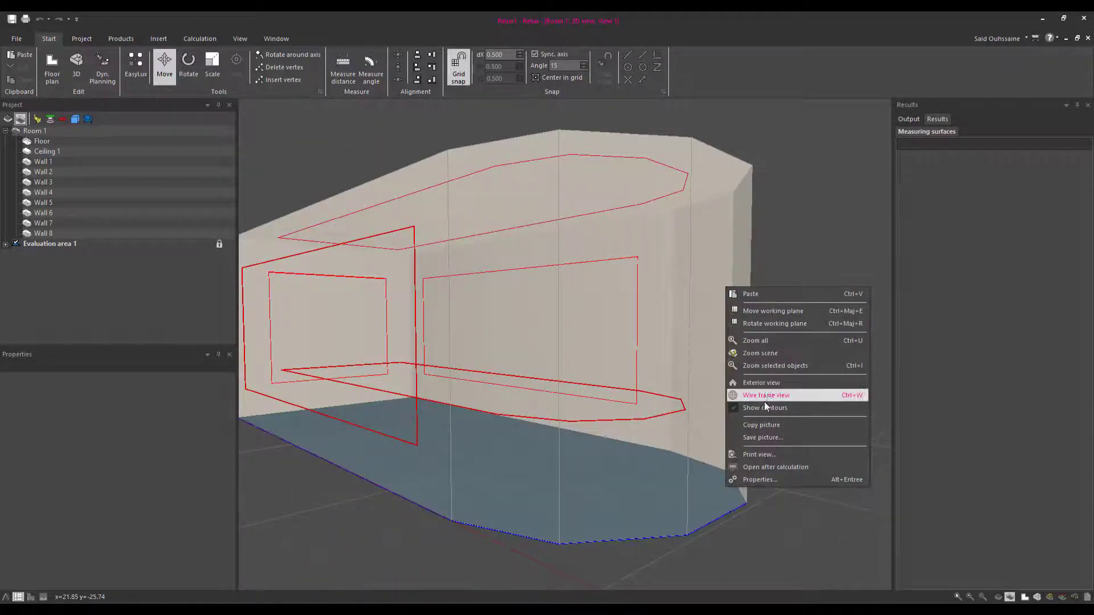
mouse_move(769, 408)
middle_down()
mouse_move(671, 310)
mouse_move(708, 359)
mouse_move(726, 312)
middle_up()
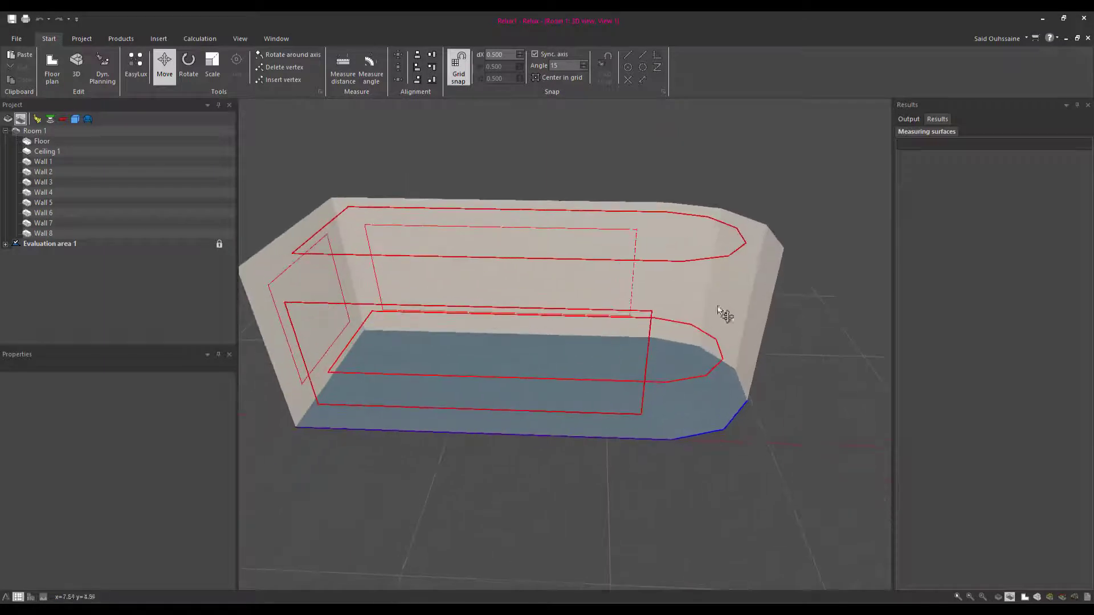
Turn off Additional surfaces for Evaluation area 1.
click(63, 244)
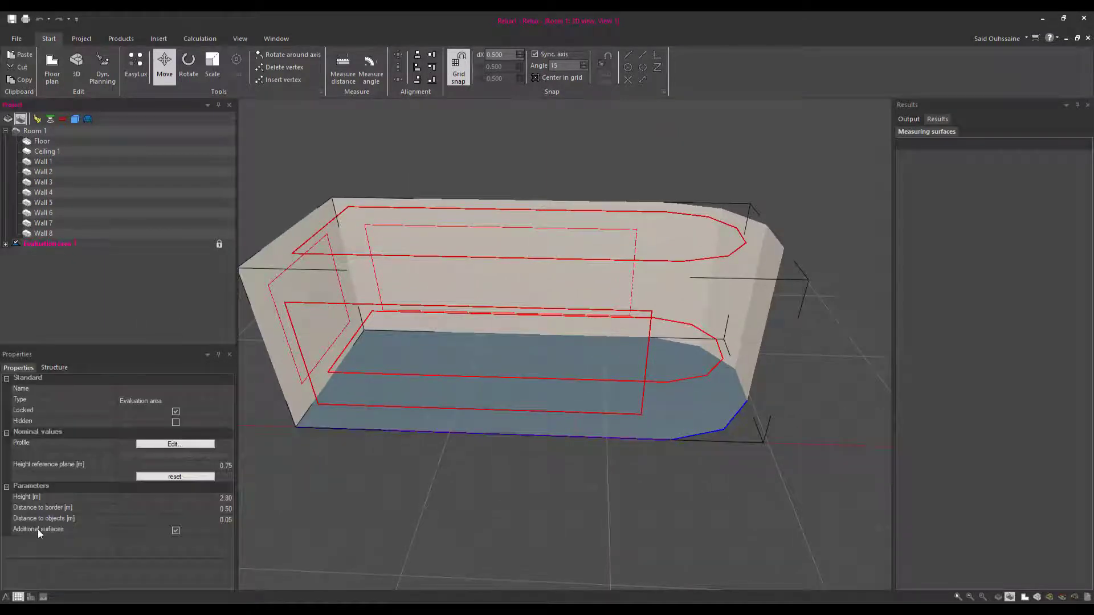
click(176, 531)
mouse_move(362, 489)
middle_down()
mouse_move(379, 459)
mouse_move(508, 471)
mouse_move(539, 439)
mouse_move(591, 435)
mouse_move(556, 457)
mouse_move(435, 477)
middle_up()
click(396, 468)
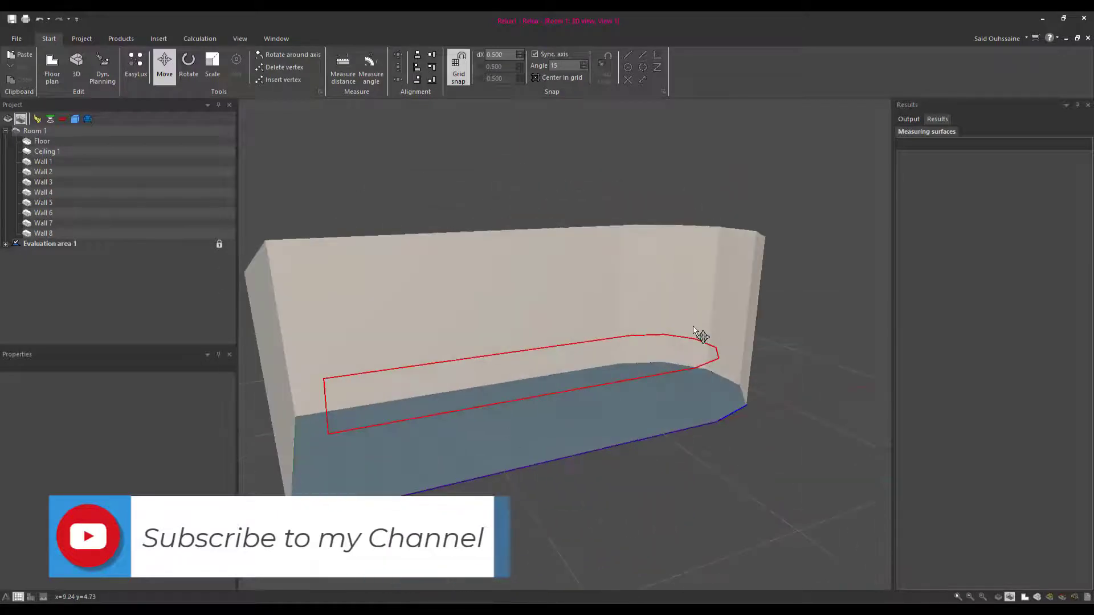
mouse_move(694, 329)
middle_down()
mouse_move(615, 359)
mouse_move(744, 398)
mouse_move(584, 342)
mouse_move(564, 339)
mouse_move(557, 376)
mouse_move(740, 403)
mouse_move(789, 427)
mouse_move(733, 398)
mouse_move(740, 342)
mouse_move(729, 393)
mouse_move(652, 353)
mouse_move(762, 391)
middle_up()
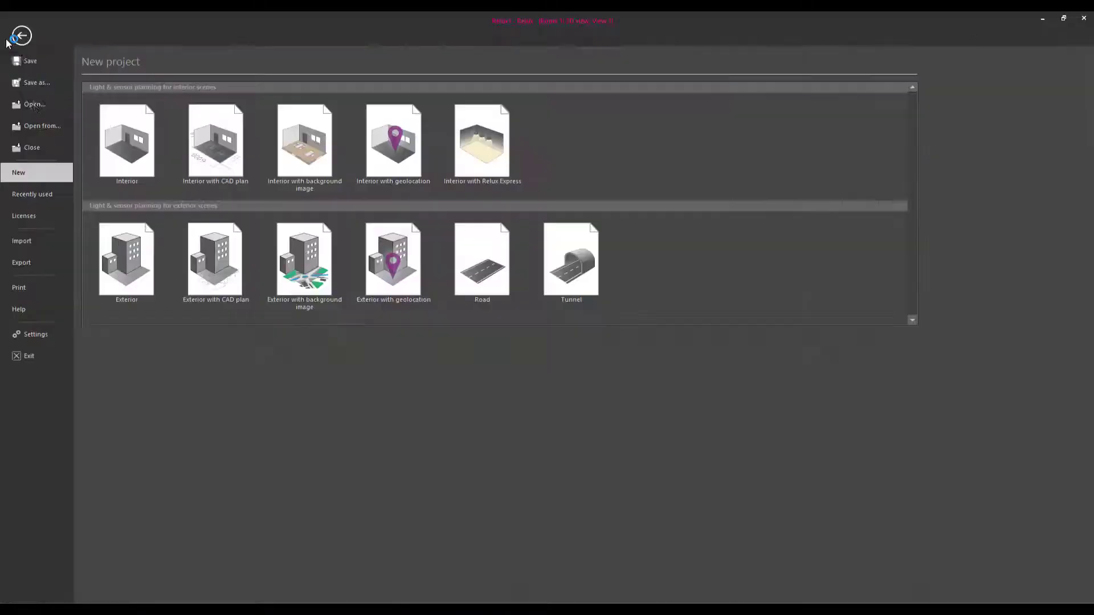
Close the current project without saving and start a new Interior project.
click(16, 38)
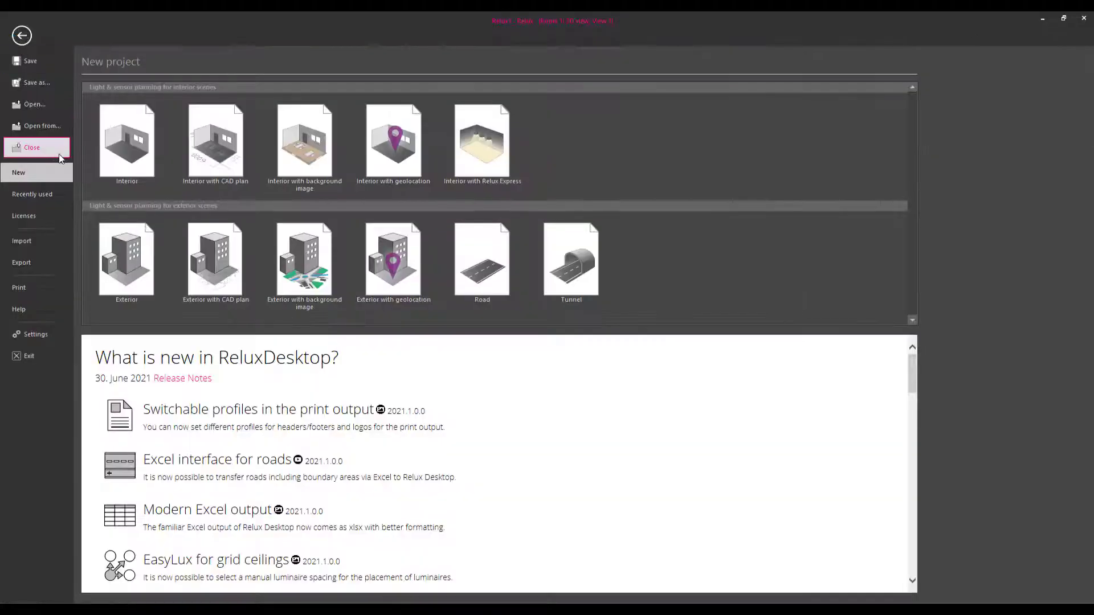
click(57, 150)
click(562, 336)
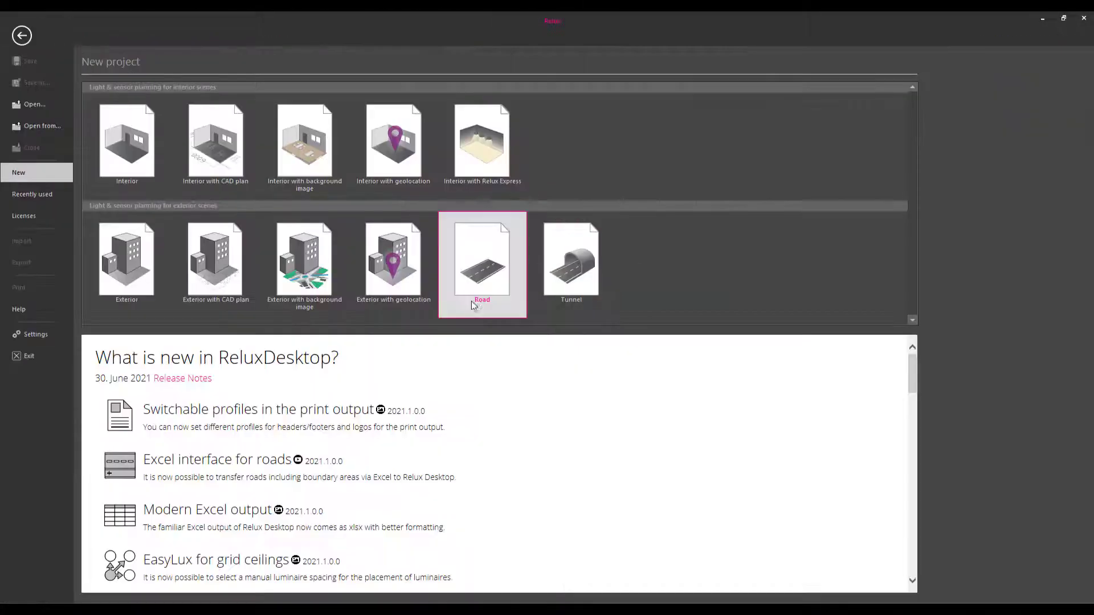
click(120, 178)
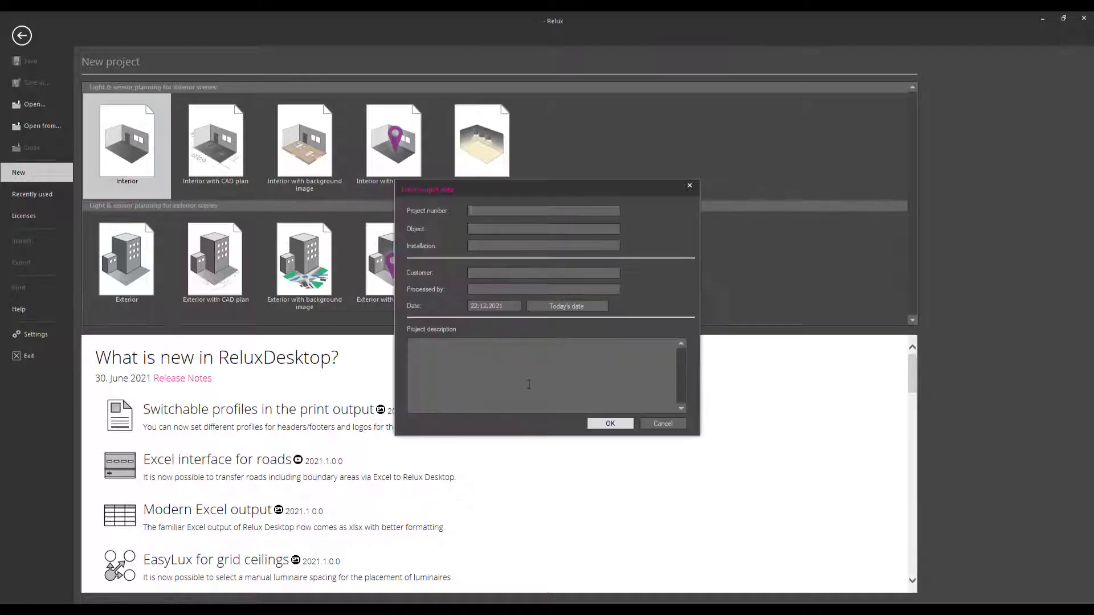
click(608, 423)
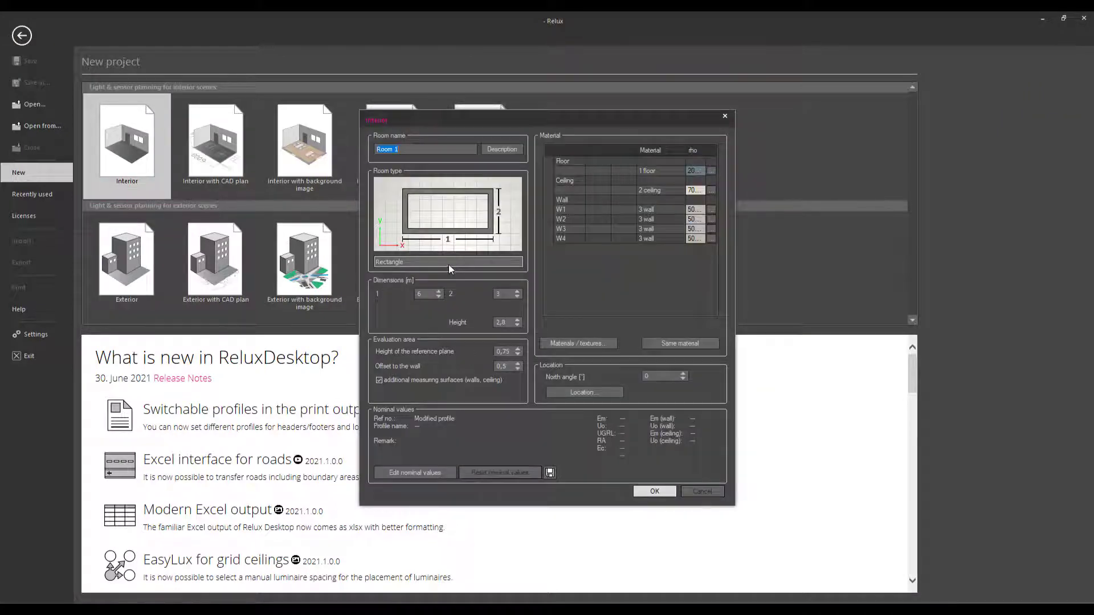
Set the room type to Semi-circle with width 3.5 and n = 100.
click(449, 263)
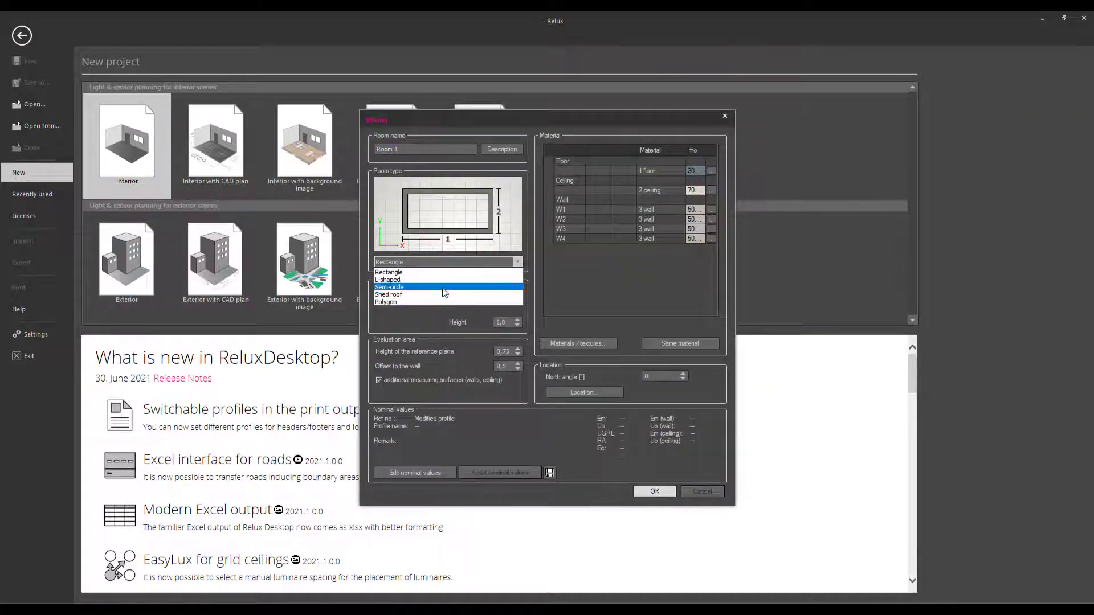
click(444, 289)
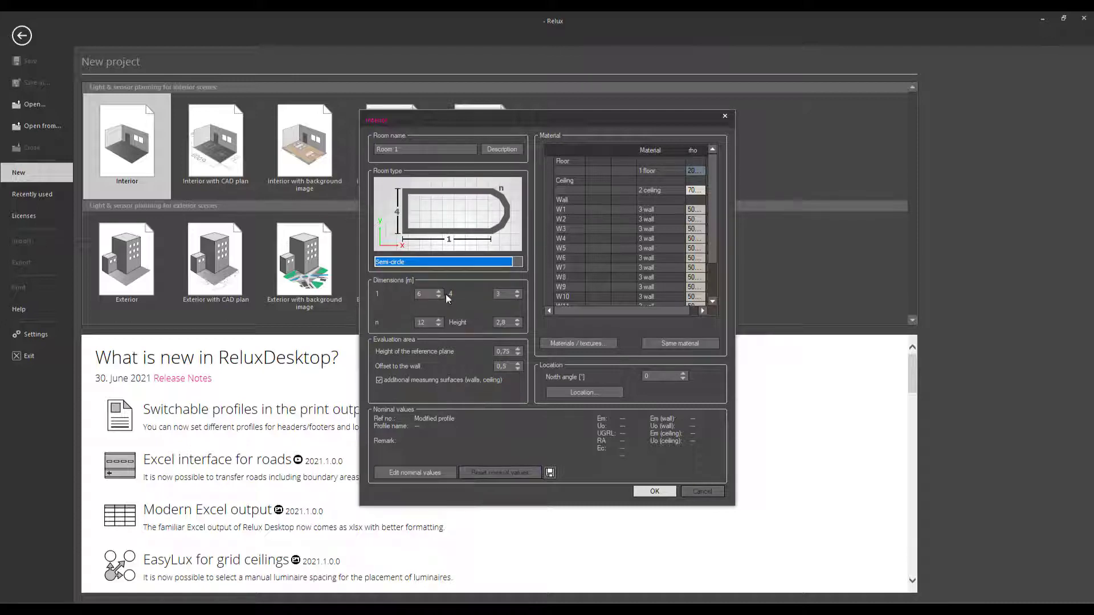
click(517, 292)
click(515, 294)
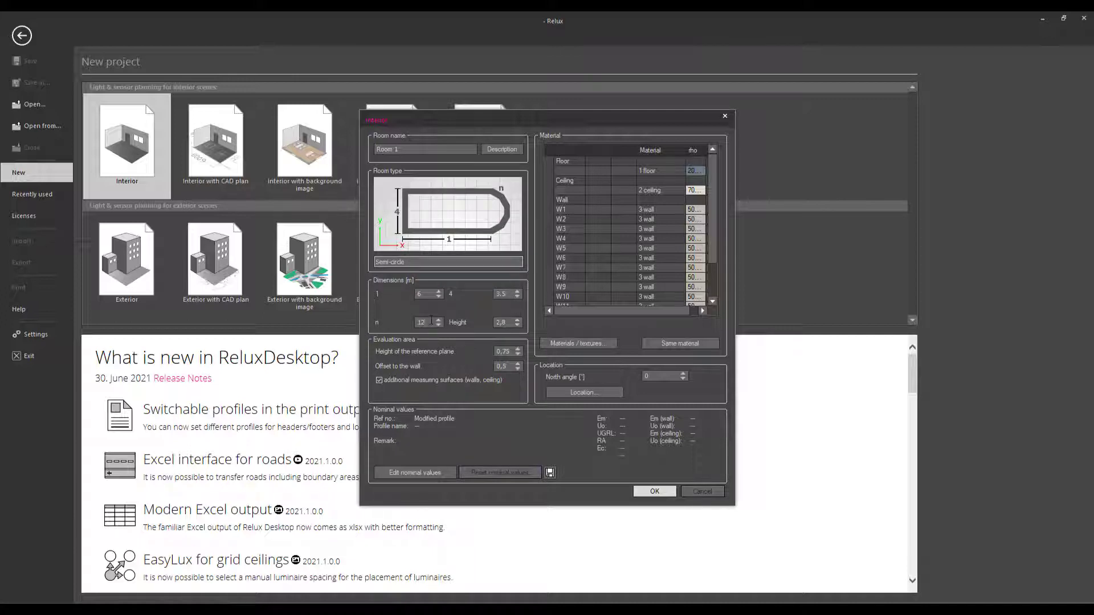
drag(432, 323, 407, 322)
Create the 100-segment semi-circle room and view its curved wall in 3D.
click(649, 491)
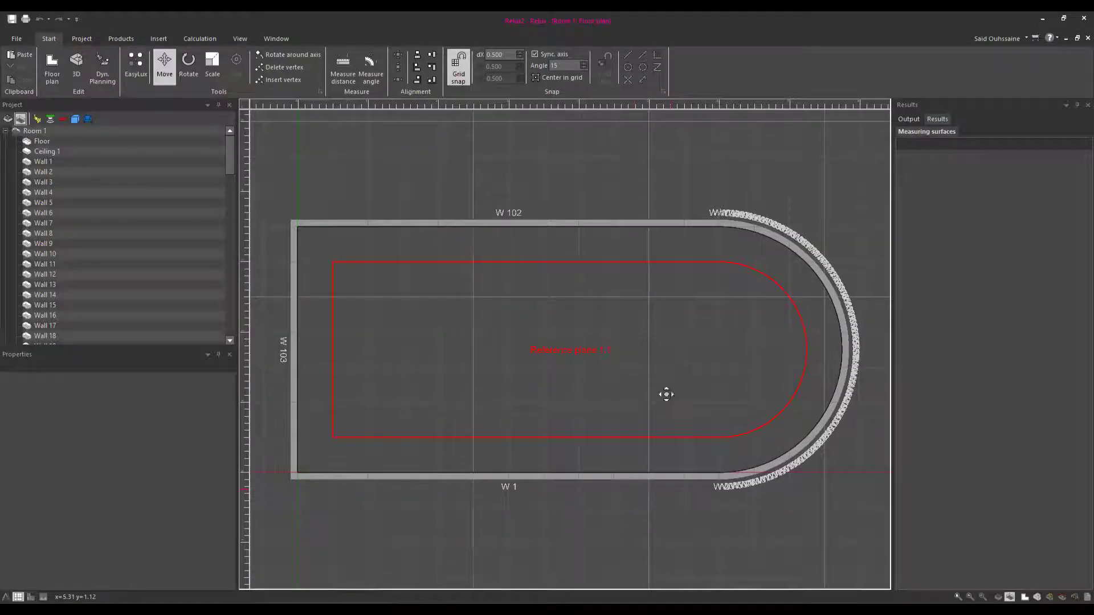
scroll(666, 488, up, 1)
scroll(639, 492, up, 1)
scroll(614, 491, up, 1)
scroll(614, 492, up, 1)
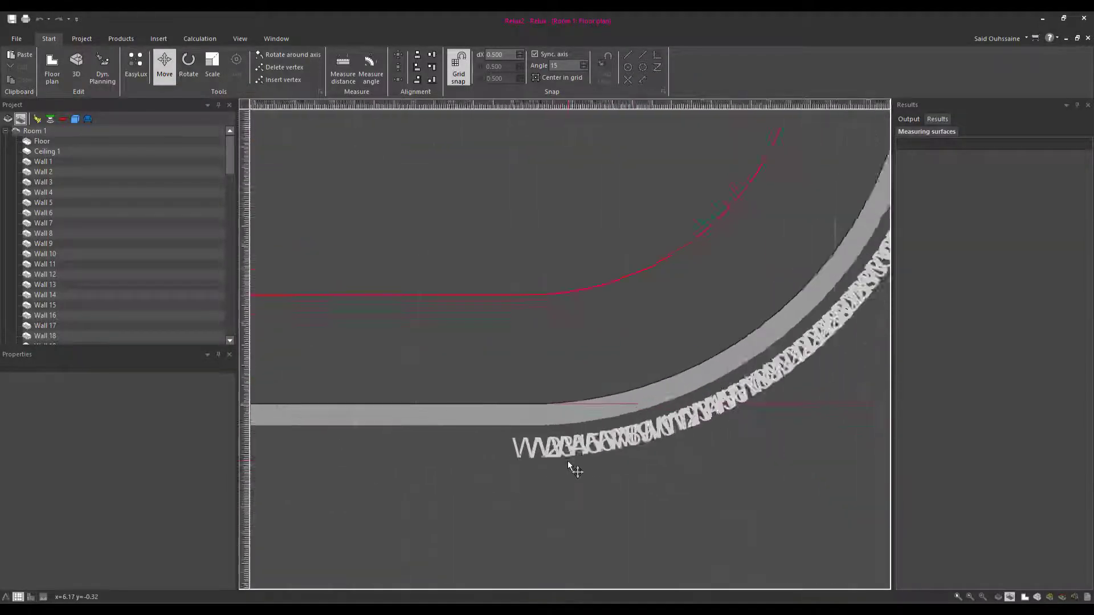
scroll(574, 464, up, 1)
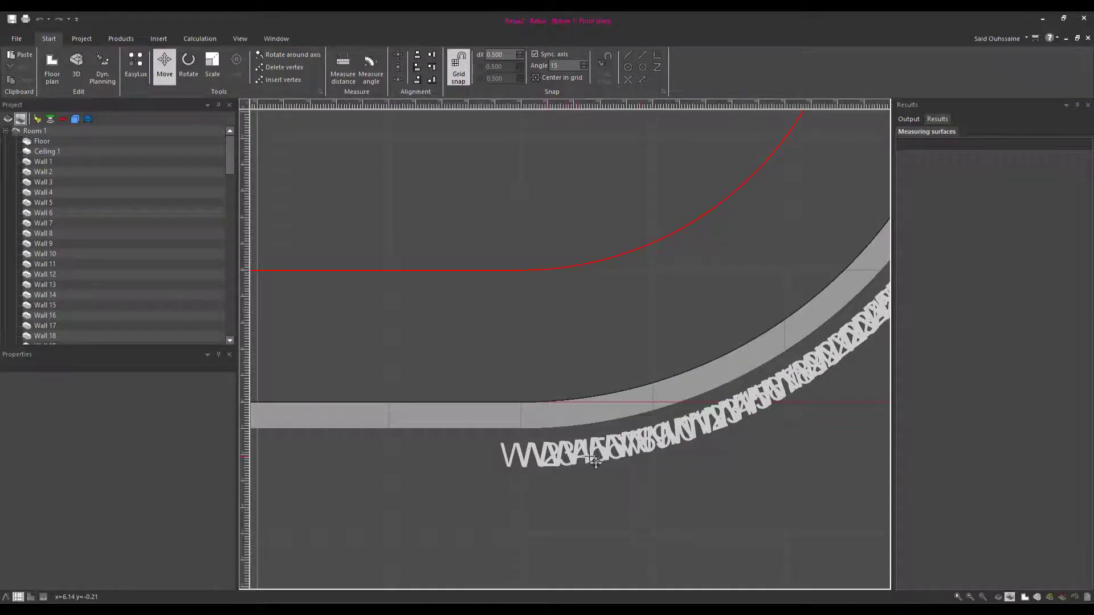
scroll(609, 446, down, 1)
scroll(592, 427, down, 1)
scroll(574, 410, down, 1)
scroll(573, 410, up, 1)
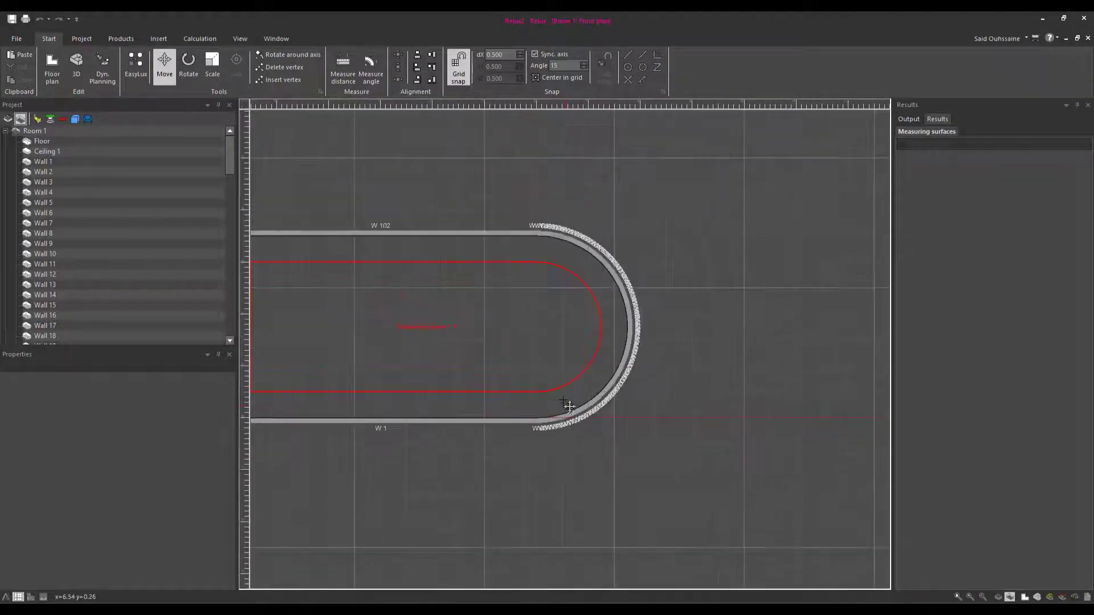
scroll(547, 448, down, 1)
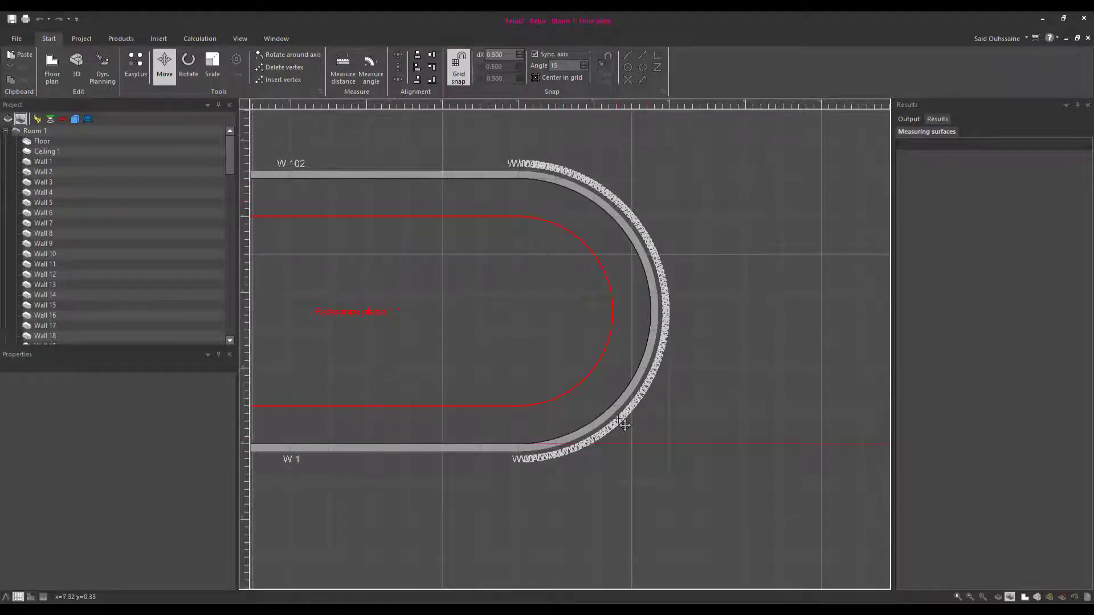
key(ctrl+Tab)
mouse_move(620, 427)
middle_down()
mouse_move(691, 310)
mouse_move(725, 349)
mouse_move(720, 293)
mouse_move(739, 318)
mouse_move(693, 288)
mouse_move(570, 307)
mouse_move(520, 276)
middle_up()
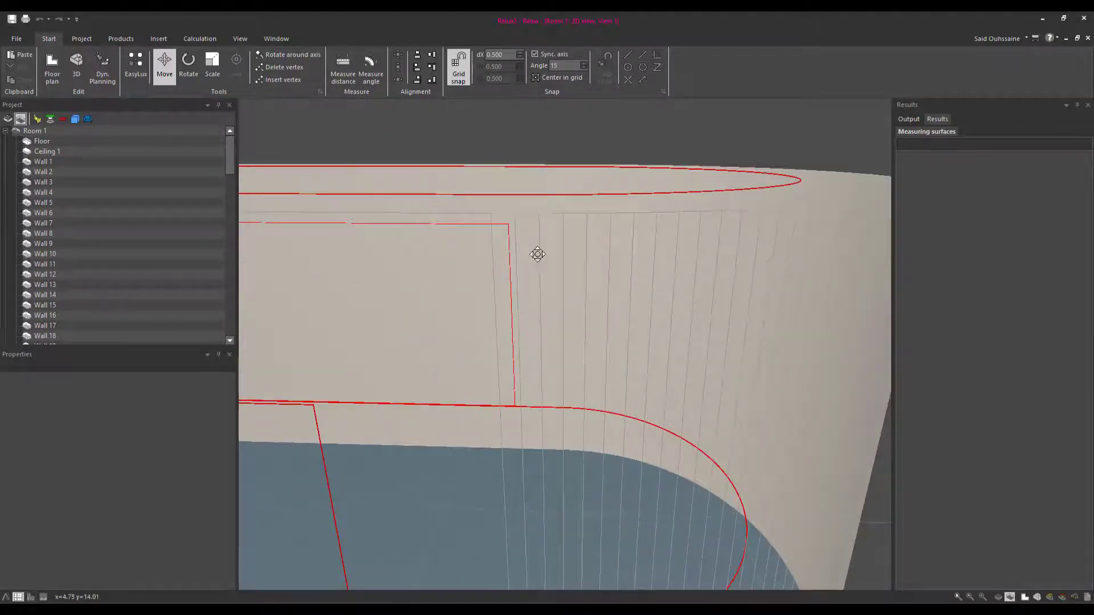
Hide contour lines and select Room 1 to show its 6 × 3.5 × 2.8 m properties.
right_drag(537, 254, 530, 249)
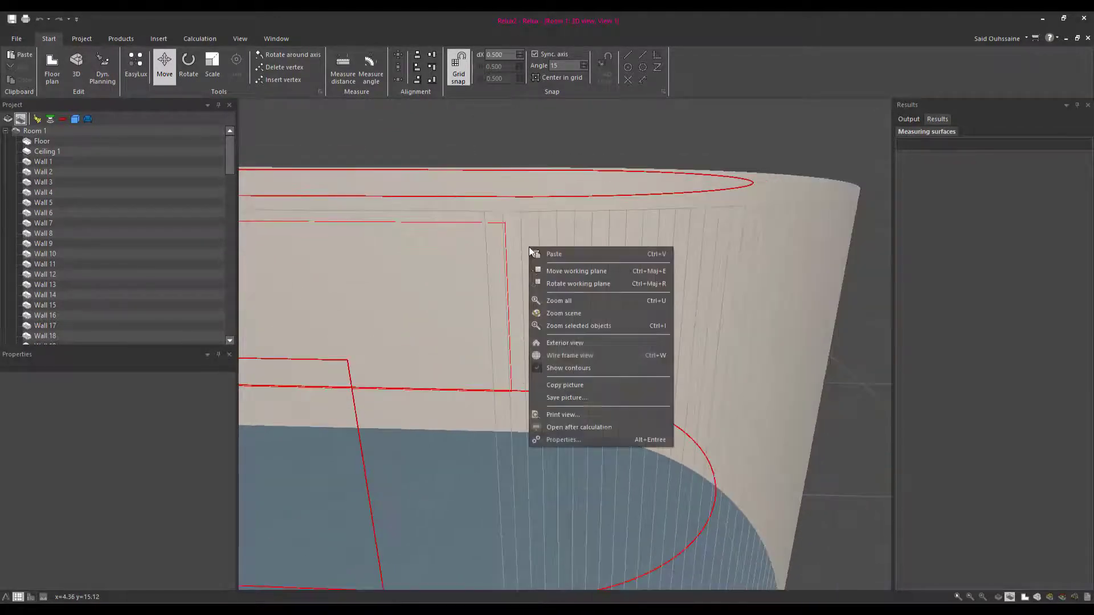
click(596, 372)
mouse_move(605, 378)
middle_down()
mouse_move(616, 395)
mouse_move(635, 364)
mouse_move(594, 386)
mouse_move(723, 327)
mouse_move(556, 366)
mouse_move(708, 329)
middle_up()
mouse_move(442, 369)
middle_down()
mouse_move(847, 385)
mouse_move(469, 346)
mouse_move(649, 367)
mouse_move(522, 386)
mouse_move(681, 405)
mouse_move(673, 398)
mouse_move(803, 374)
middle_up()
mouse_move(427, 327)
middle_down()
mouse_move(579, 361)
mouse_move(537, 373)
mouse_move(655, 379)
mouse_move(537, 317)
mouse_move(475, 309)
mouse_move(542, 334)
mouse_move(630, 337)
mouse_move(639, 350)
mouse_move(767, 351)
mouse_move(747, 325)
mouse_move(709, 346)
mouse_move(793, 288)
mouse_move(588, 340)
mouse_move(602, 376)
mouse_move(535, 396)
middle_up()
scroll(537, 373, down, 5)
click(766, 352)
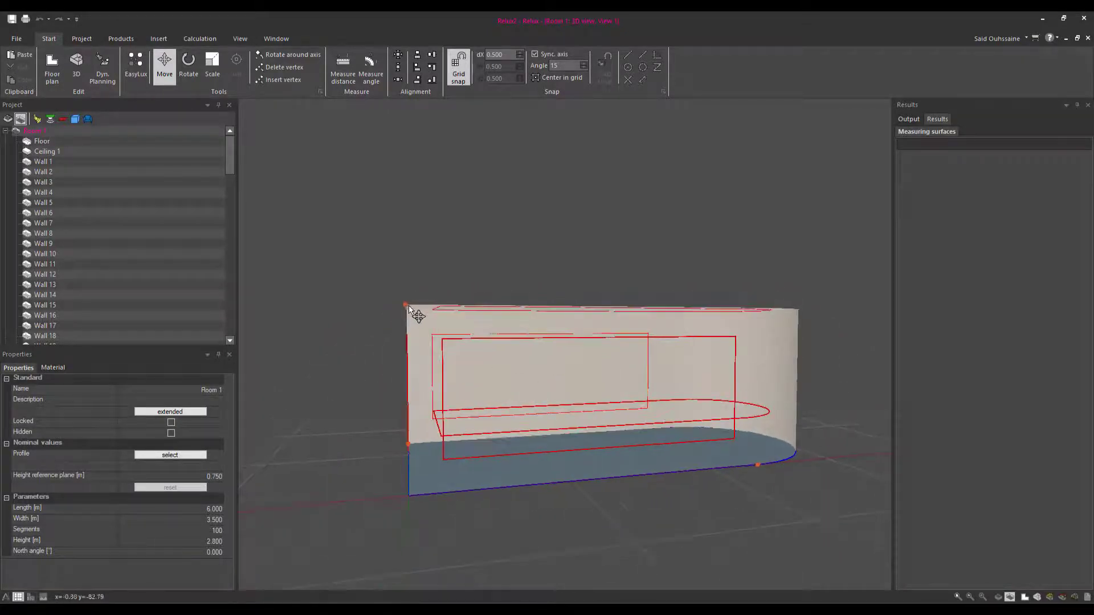
Drag the room's vertices to set height 4.3 m and length 7.5 m.
drag(409, 311, 414, 189)
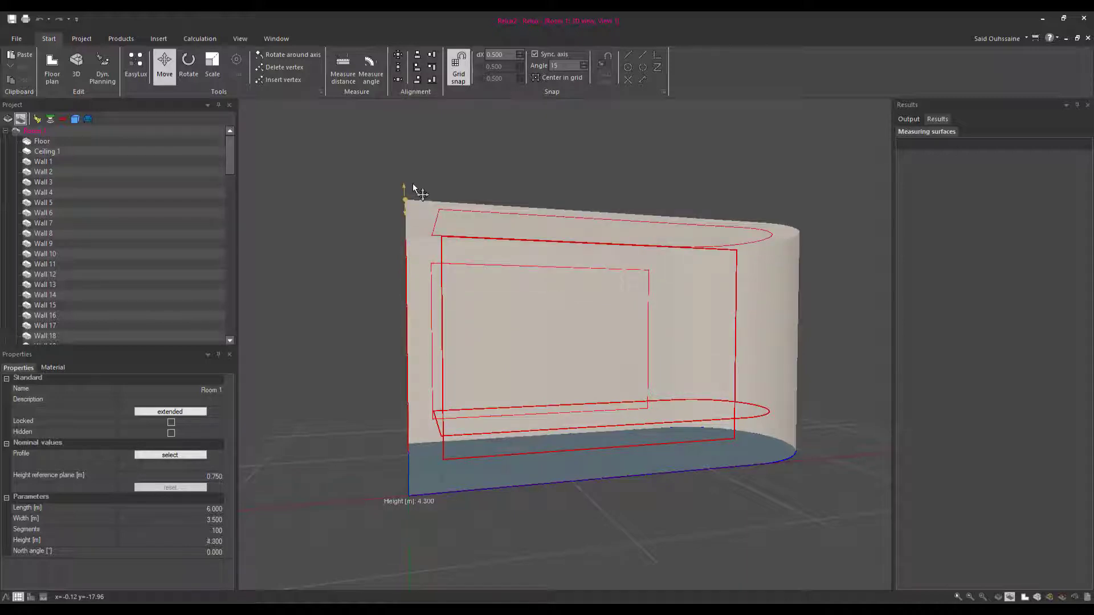
middle_drag(537, 312, 478, 362)
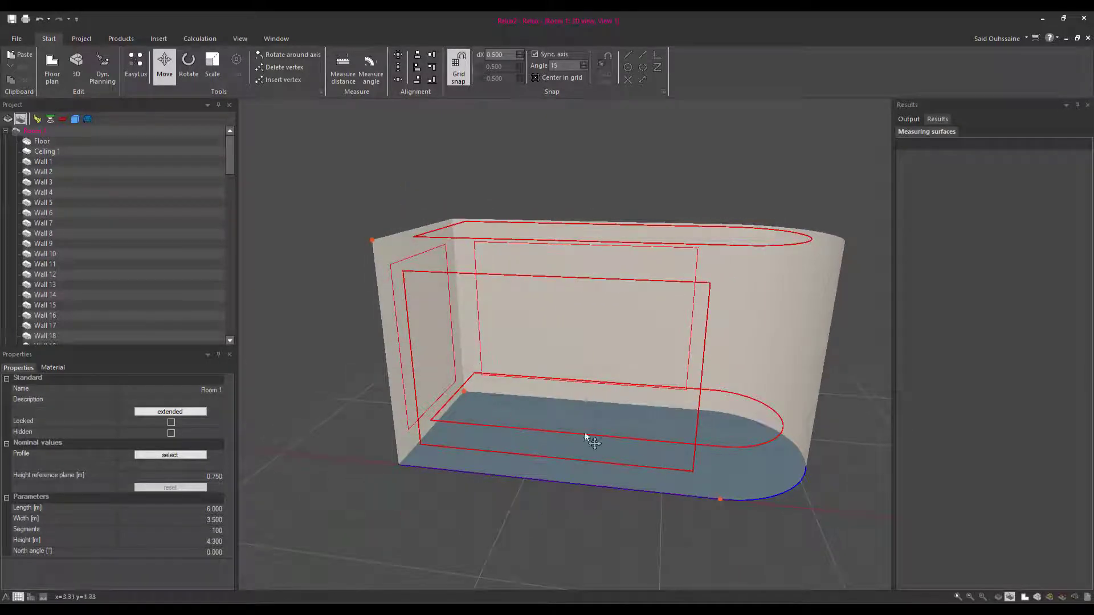
mouse_move(720, 500)
drag(720, 500, 816, 517)
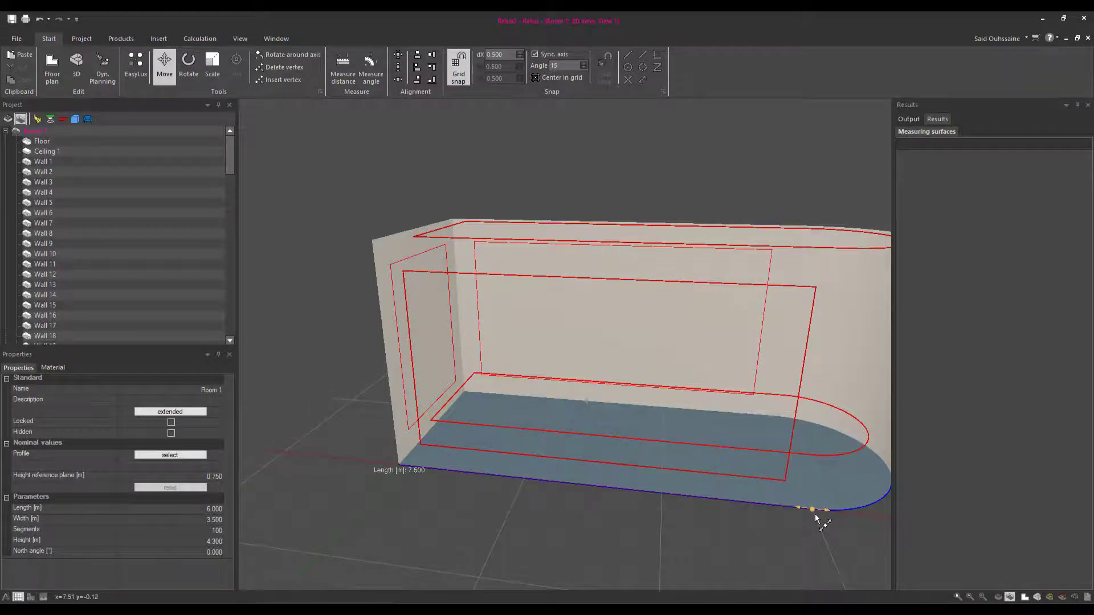
drag(816, 517, 812, 509)
Widen the room to 5.5 m and review the resized room.
mouse_move(544, 510)
middle_down()
mouse_move(586, 456)
mouse_move(671, 447)
middle_up()
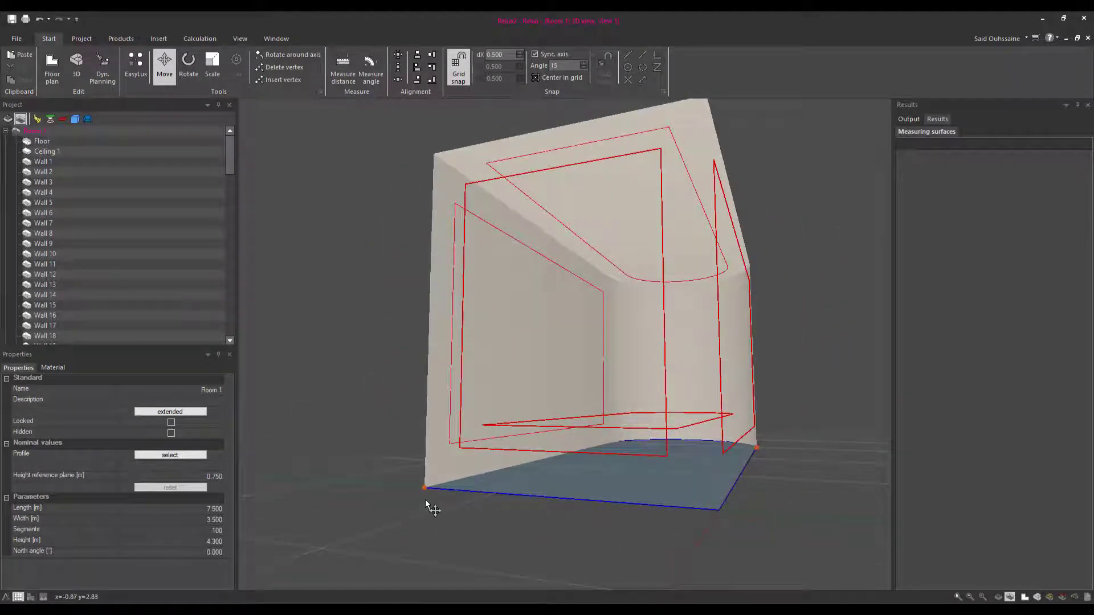
drag(428, 491, 312, 467)
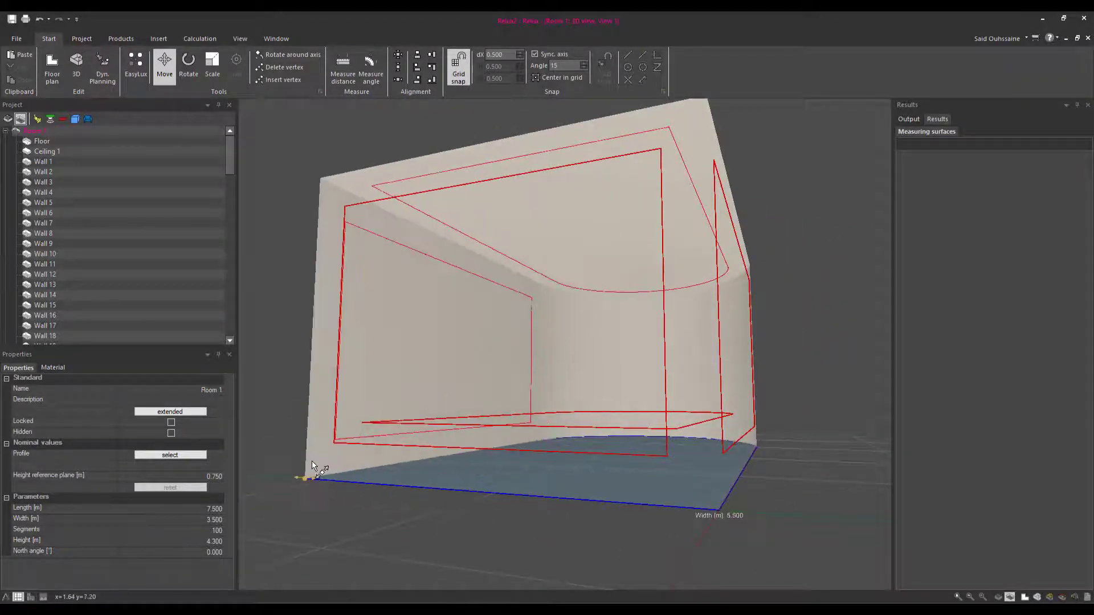
mouse_move(419, 545)
middle_down()
mouse_move(627, 457)
mouse_move(555, 512)
mouse_move(593, 542)
mouse_move(527, 462)
mouse_move(633, 384)
middle_up()
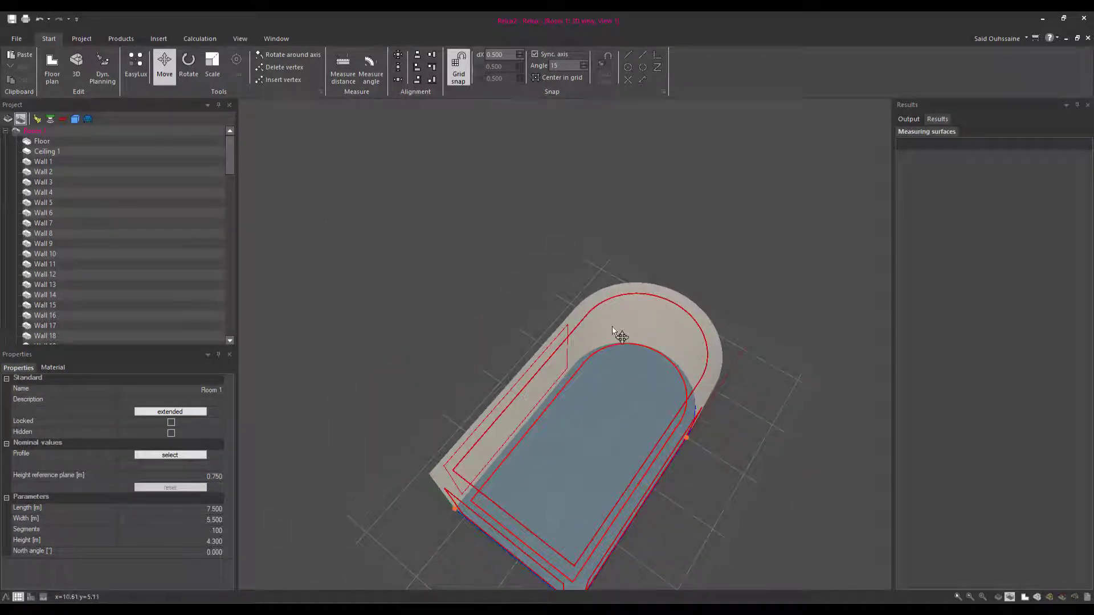
mouse_move(655, 340)
middle_down()
mouse_move(740, 325)
mouse_move(682, 407)
mouse_move(647, 342)
mouse_move(666, 415)
mouse_move(632, 395)
middle_up()
click(744, 418)
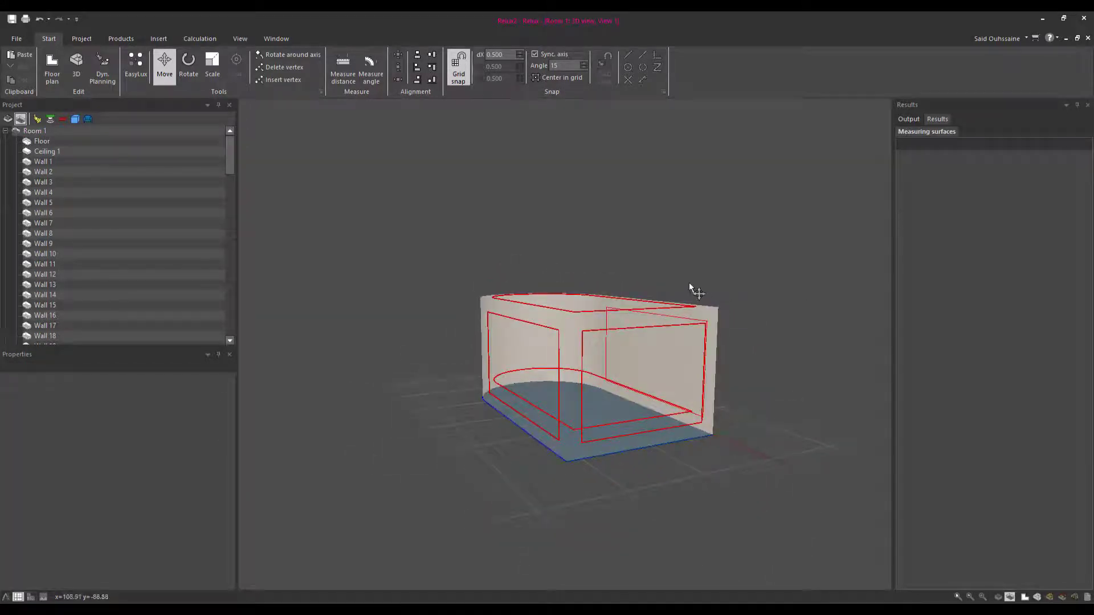
mouse_move(685, 266)
middle_down()
mouse_move(652, 276)
mouse_move(811, 296)
mouse_move(789, 298)
middle_up()
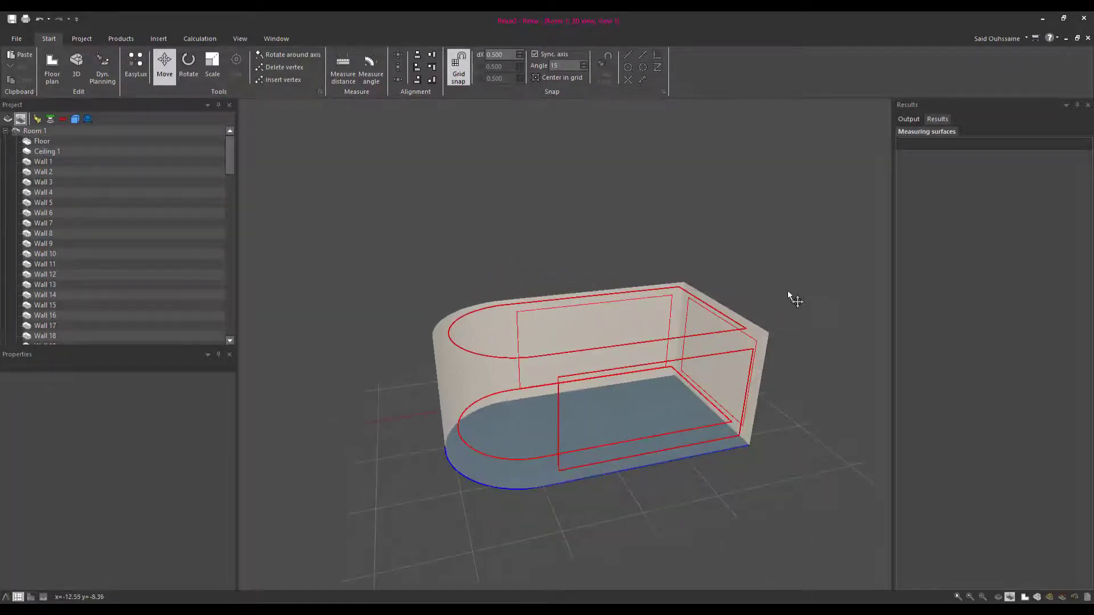
scroll(111, 302, down, 15)
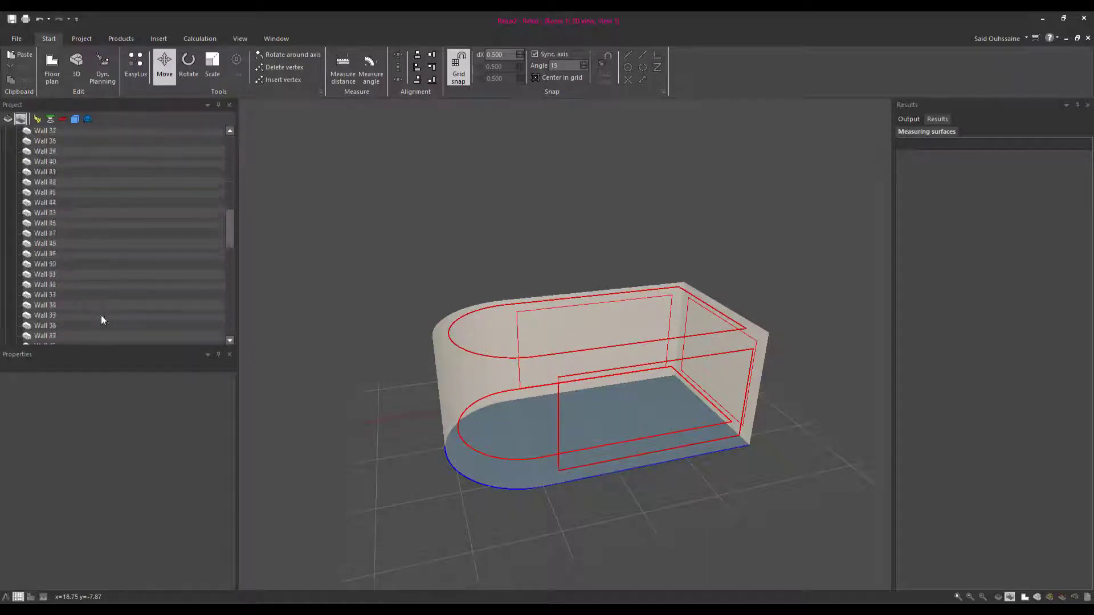
scroll(86, 327, down, 13)
Turn off Additional surfaces for Evaluation area 1.
click(47, 336)
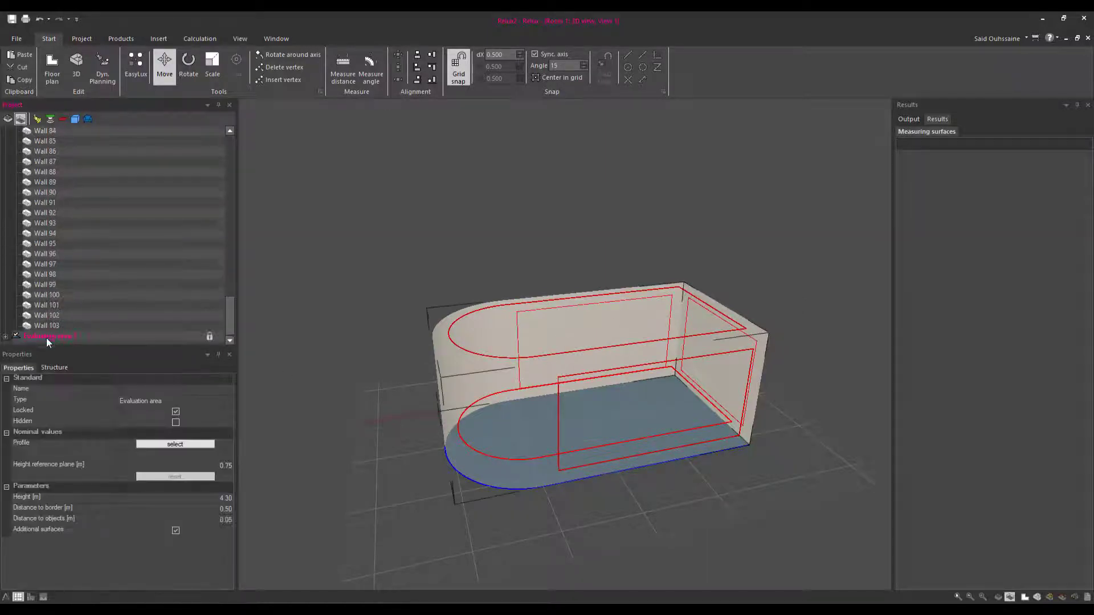
click(176, 532)
click(358, 450)
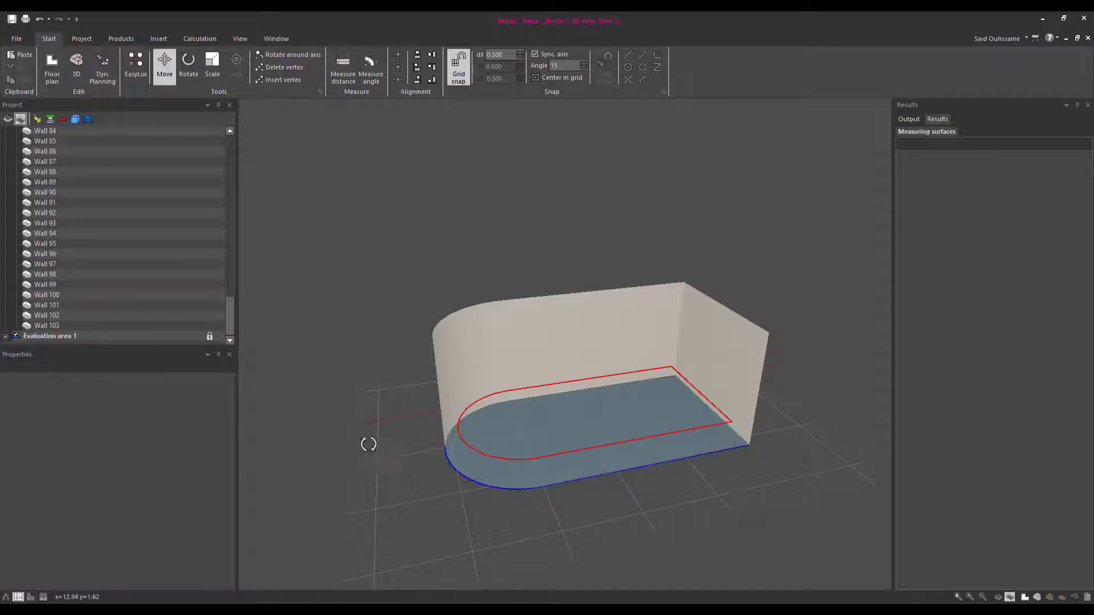
mouse_move(366, 442)
mouse_down()
mouse_move(342, 400)
mouse_move(255, 404)
mouse_move(537, 413)
mouse_move(577, 391)
mouse_move(605, 397)
mouse_move(615, 420)
mouse_move(610, 371)
mouse_move(561, 392)
mouse_up()
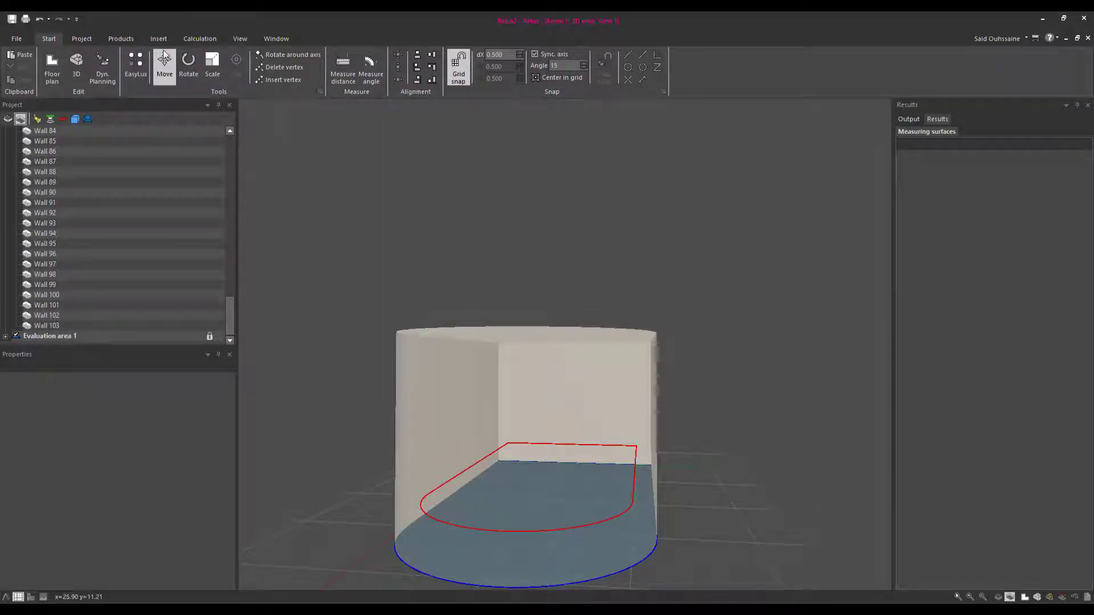
Browse the Products and Insert ribbon tabs and view the room from above.
click(119, 38)
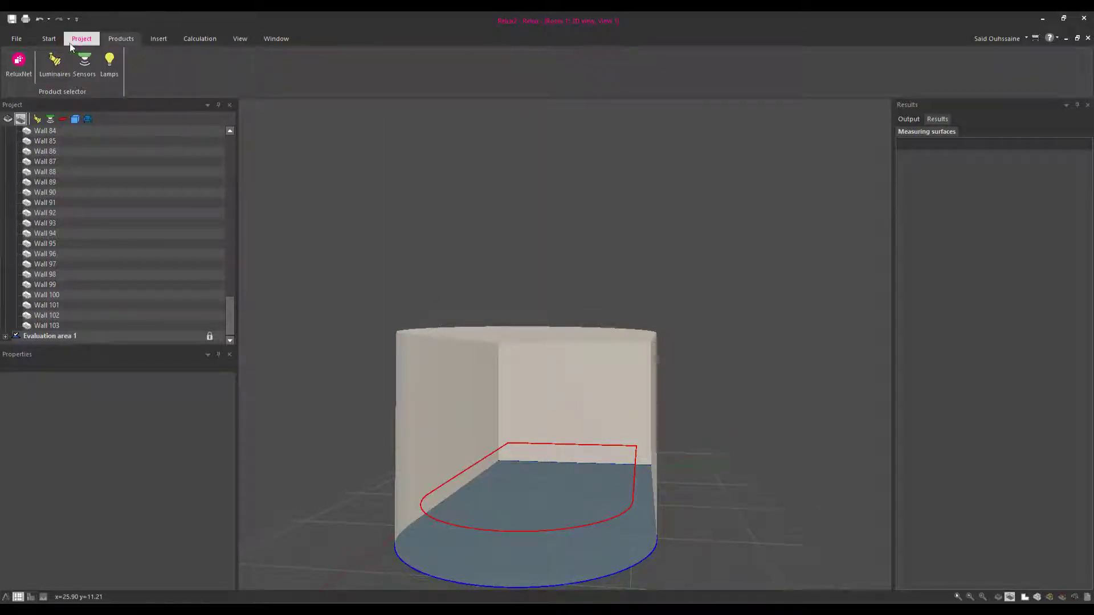
click(158, 38)
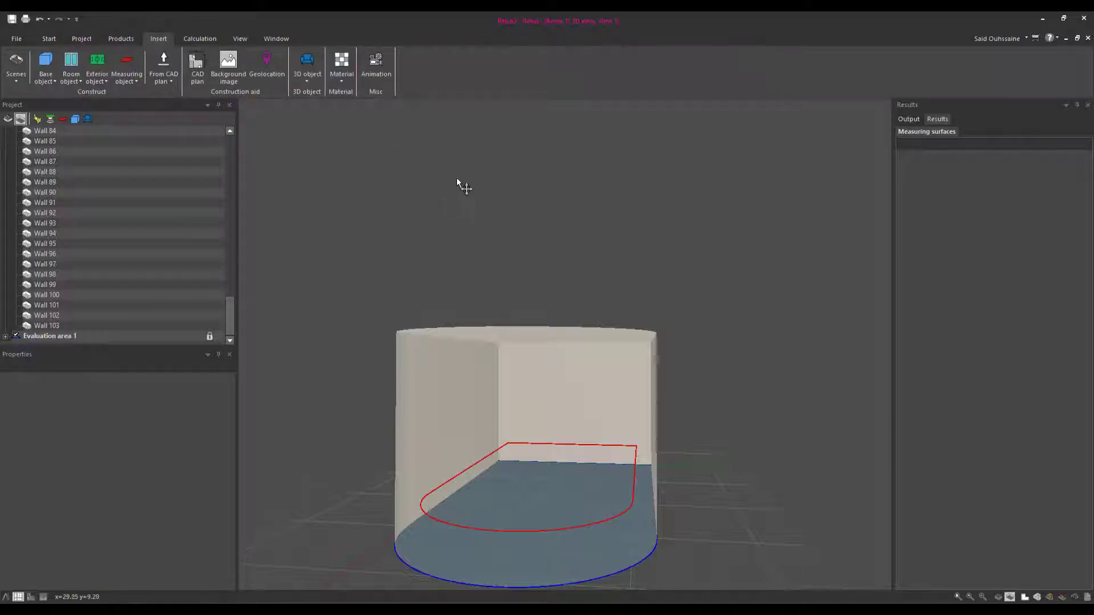
middle_drag(456, 177, 466, 163)
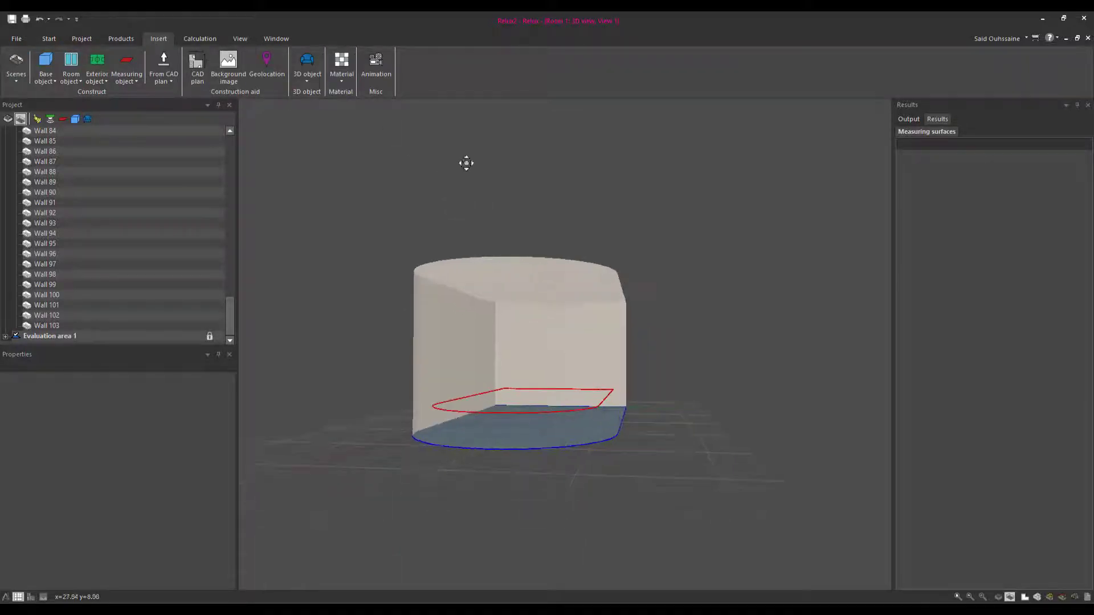
Close the resized project without saving and begin a new Interior project.
click(19, 39)
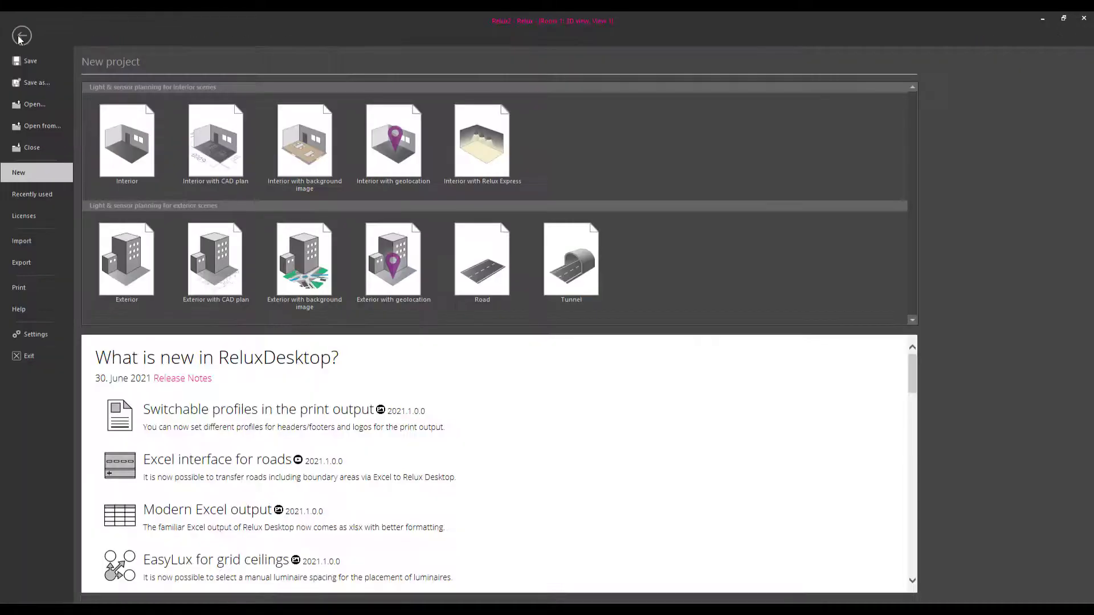
click(40, 149)
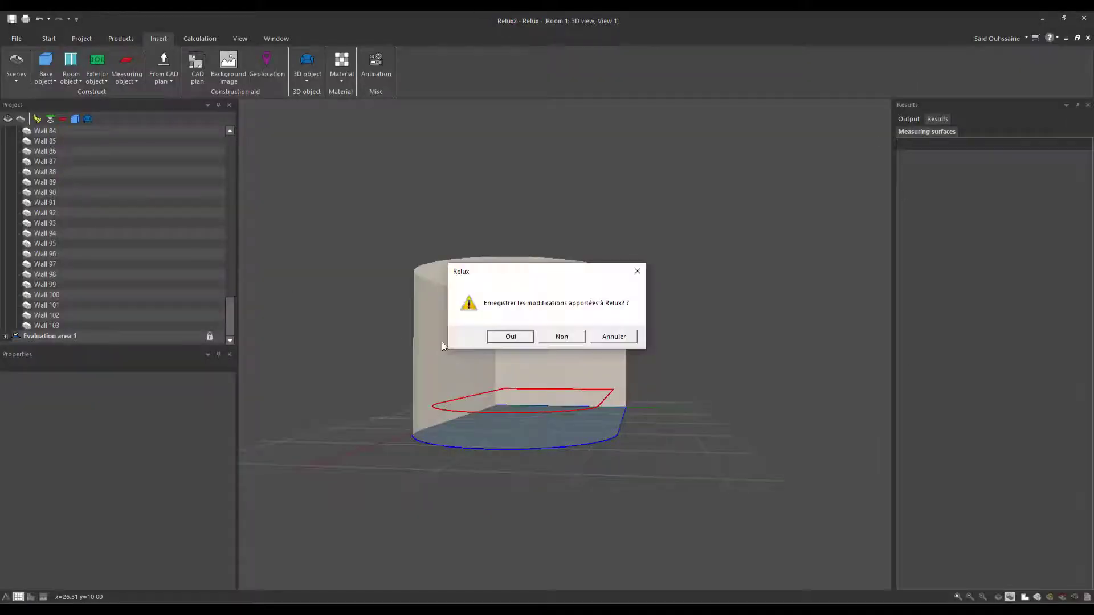
click(562, 336)
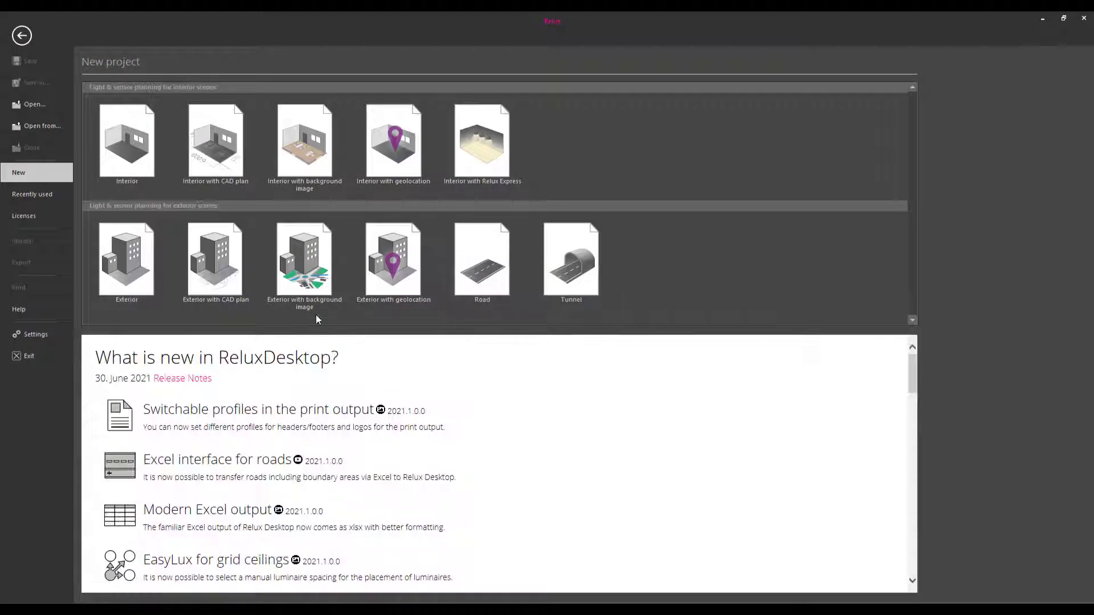
click(133, 166)
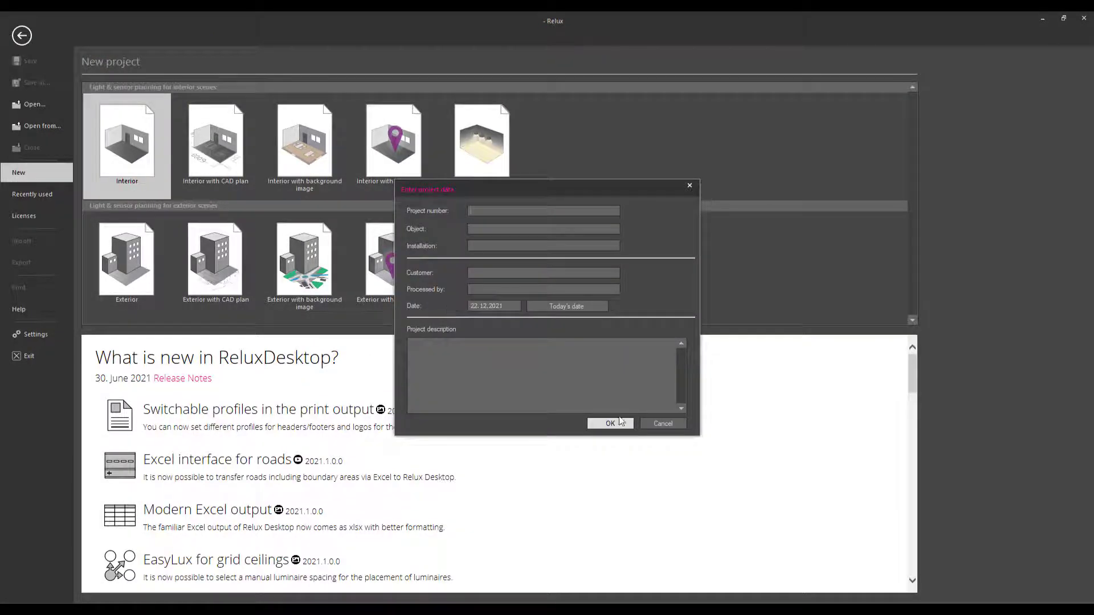
Accept the empty project data and choose the shed roof room type.
click(619, 424)
click(460, 263)
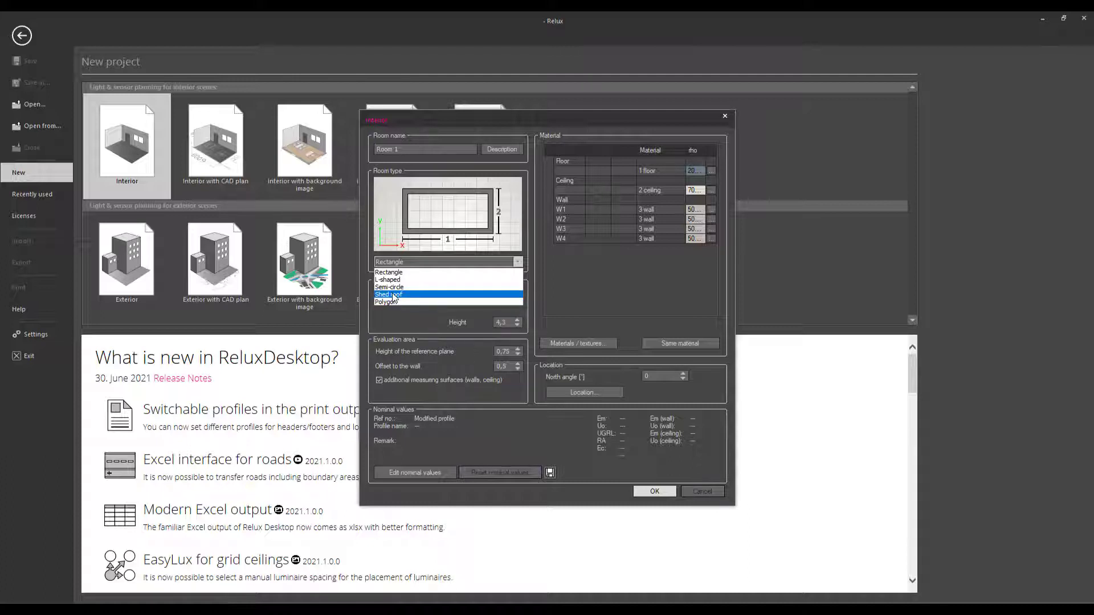
click(394, 295)
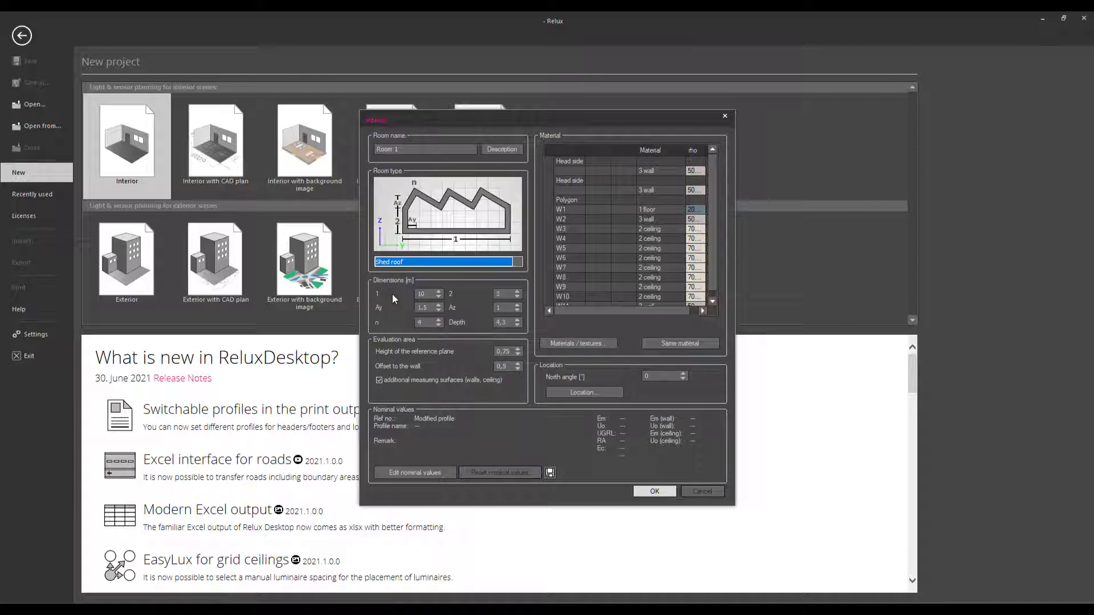
Set length 10, depth 5, n 6, Ay 0,5, Az 1, with additional measuring surfaces off.
double_click(422, 294)
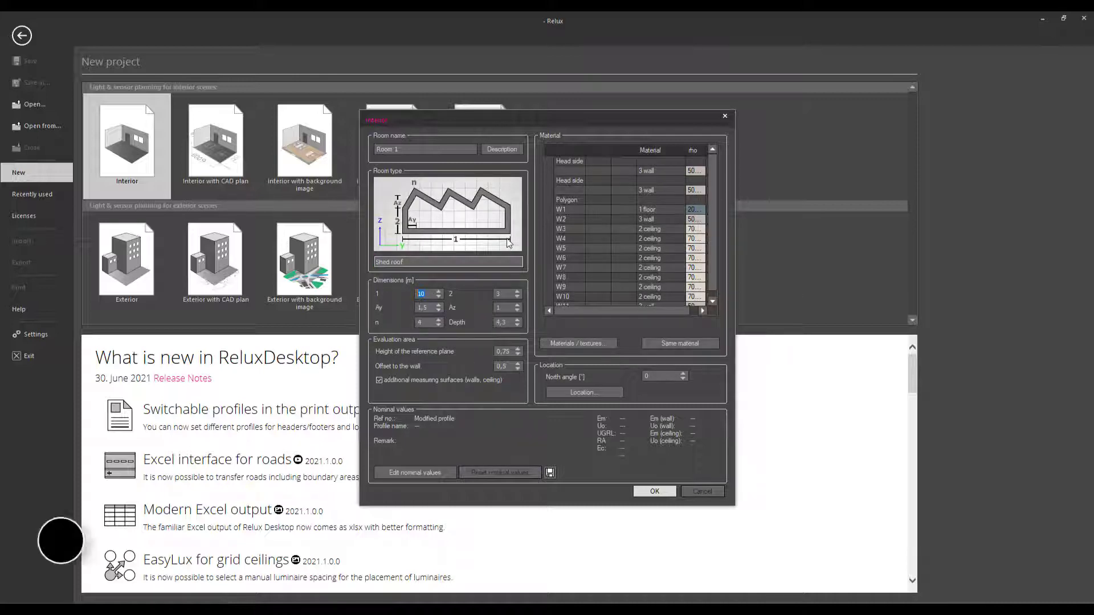
double_click(498, 294)
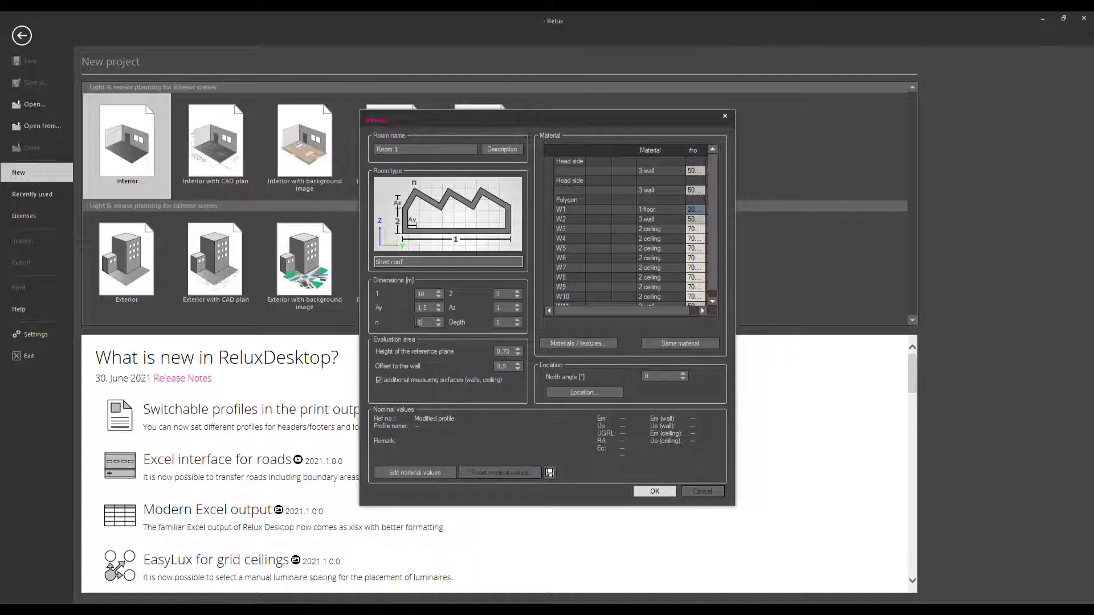
double_click(418, 307)
text(0,5)
click(381, 380)
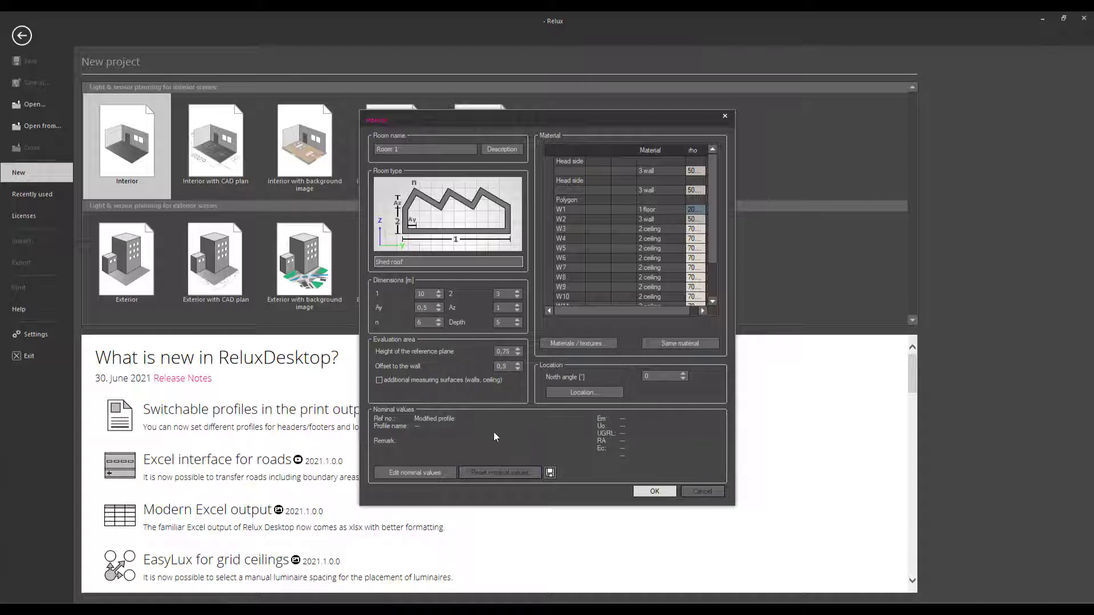
Apply nominal profile 5.8.3 General machine work (cement, concrete, bricks): 300 lx, Uo 0.6, UGRL 25.
click(415, 473)
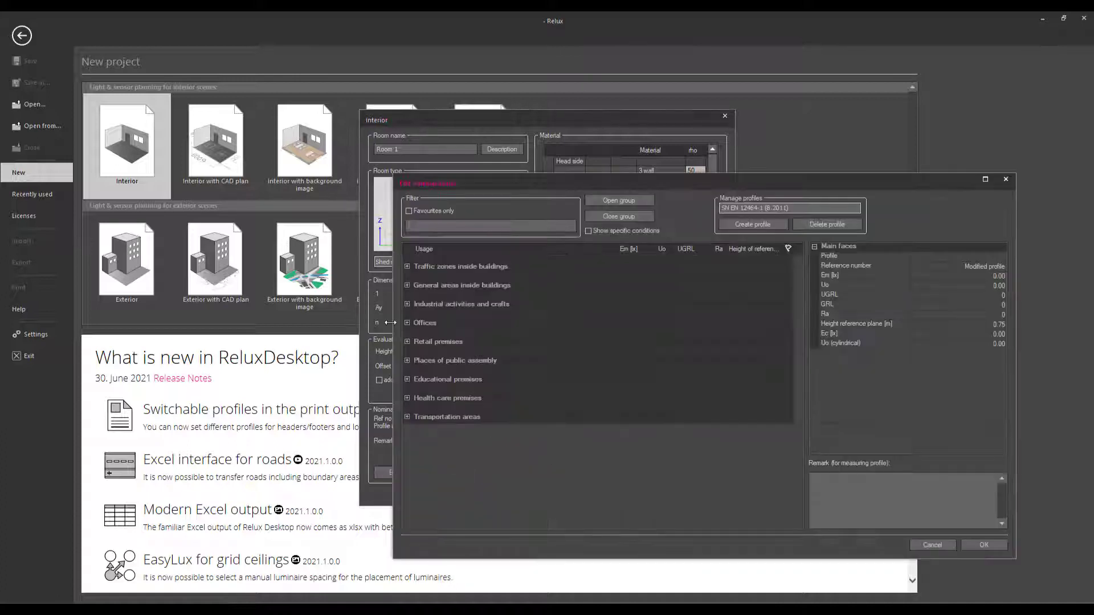
click(407, 304)
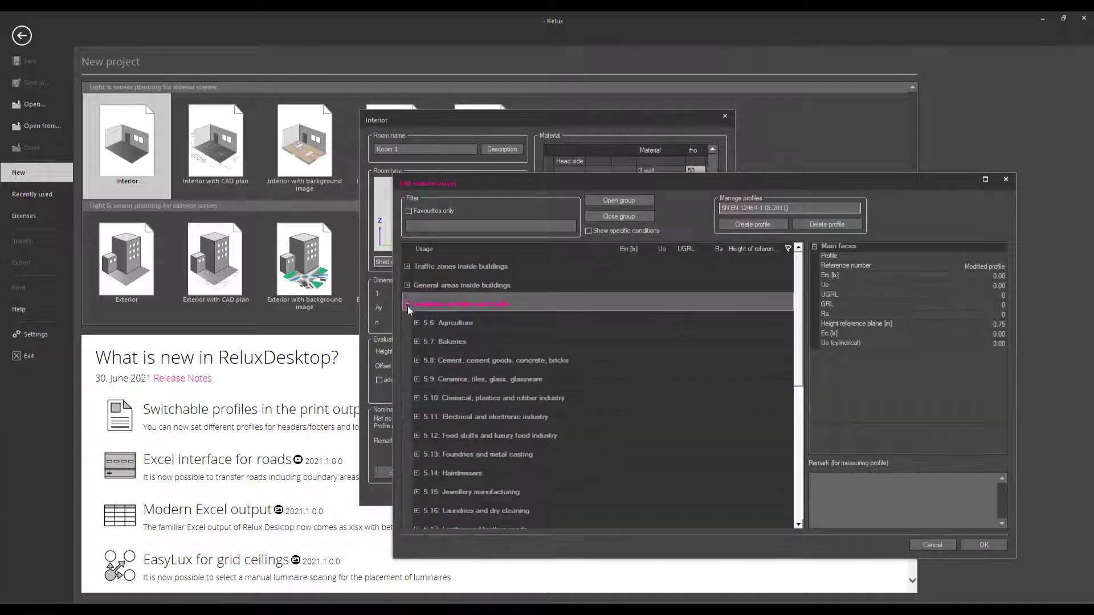
click(416, 360)
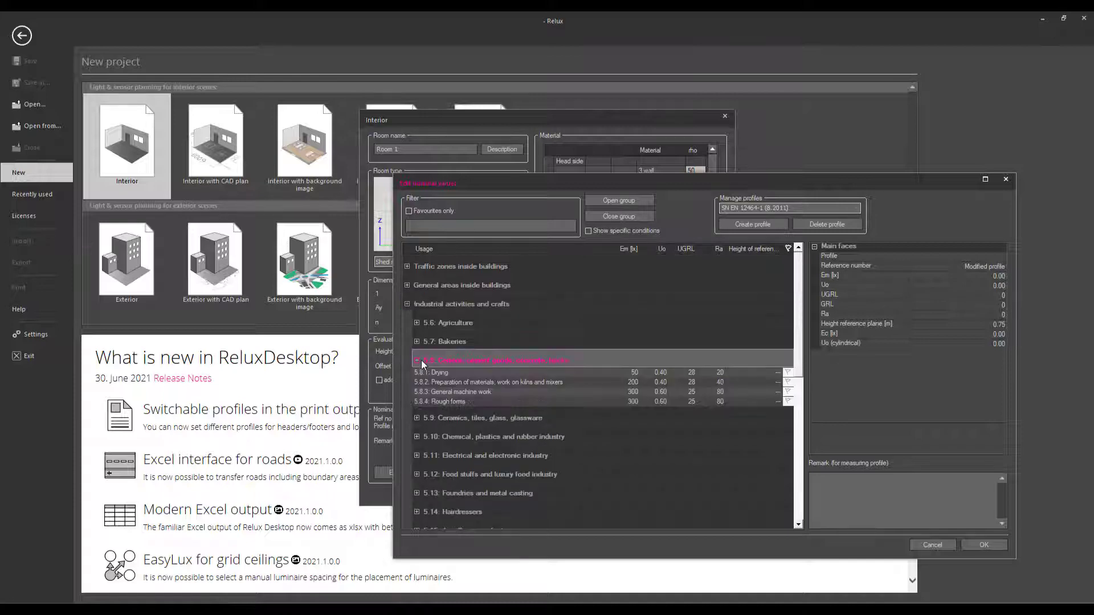
click(445, 392)
click(985, 547)
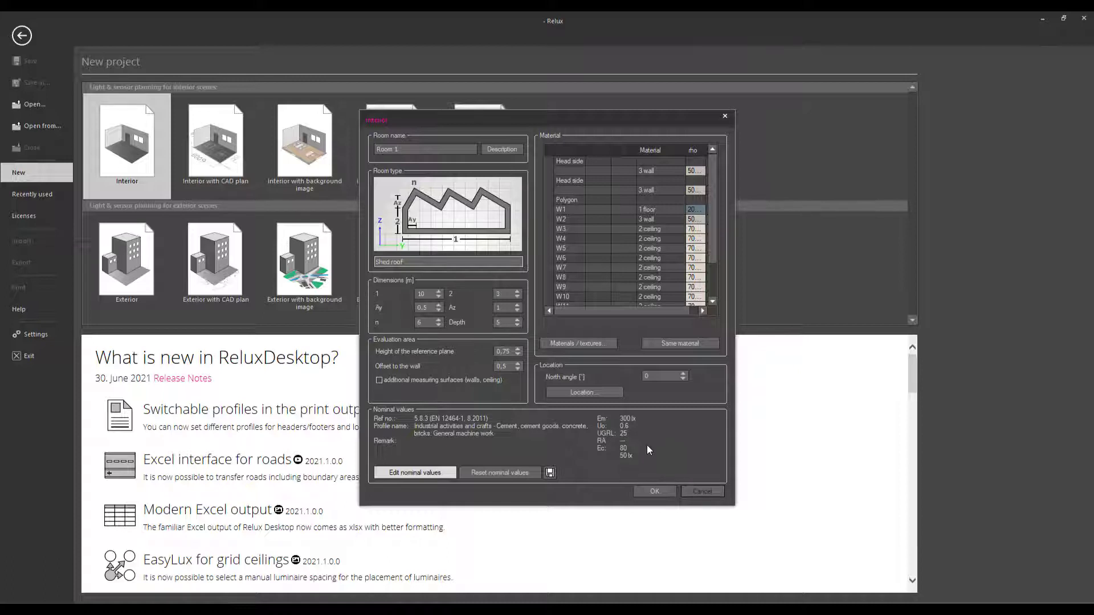
Set the room location to Birmingham and enter a north angle of 51°.
click(587, 392)
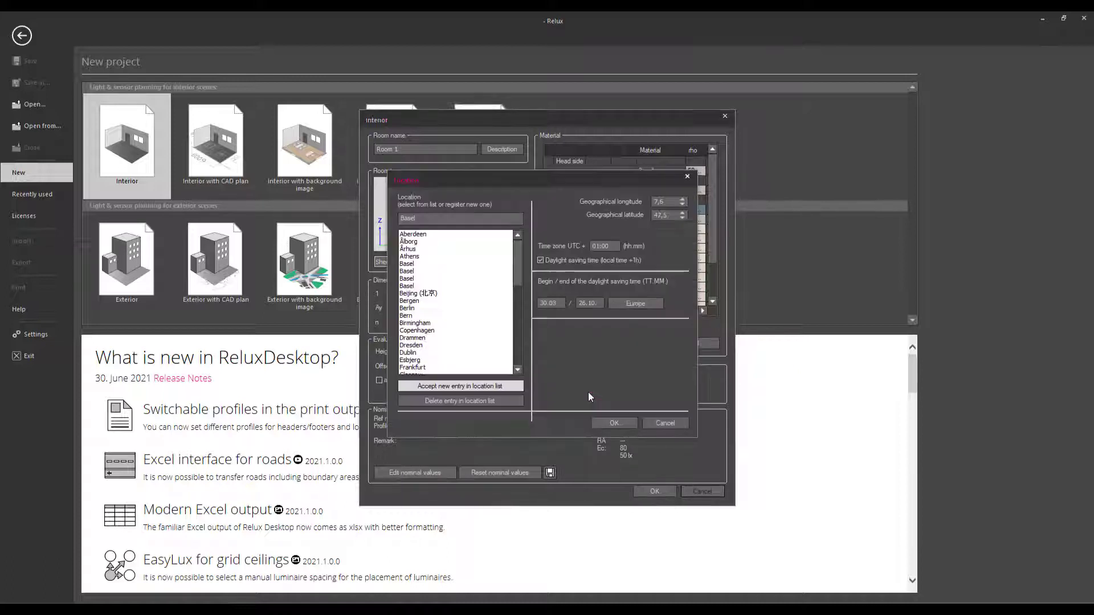
click(418, 323)
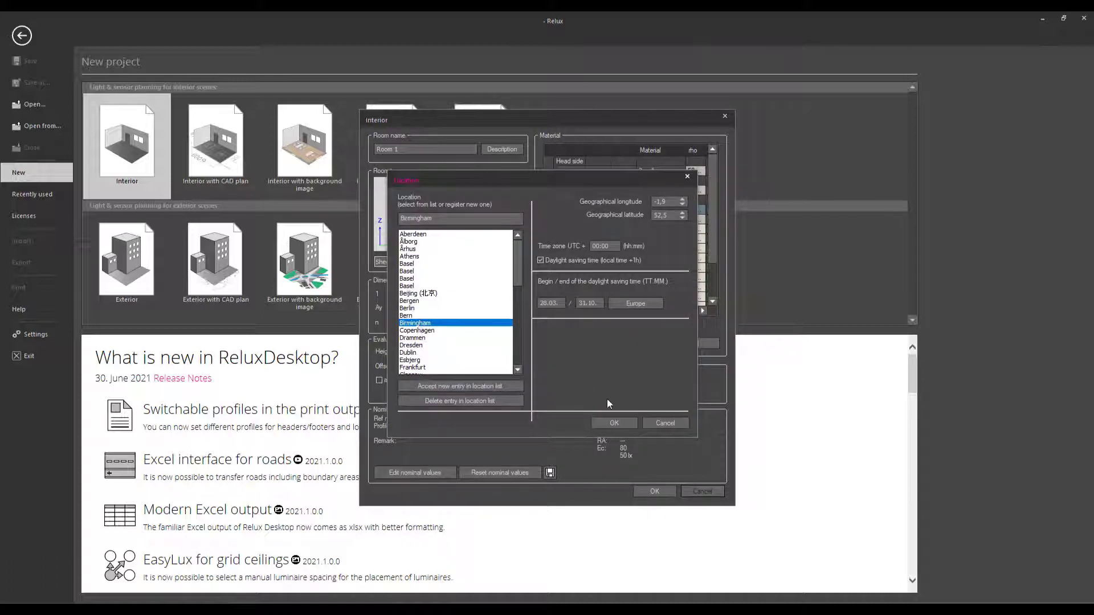
click(614, 423)
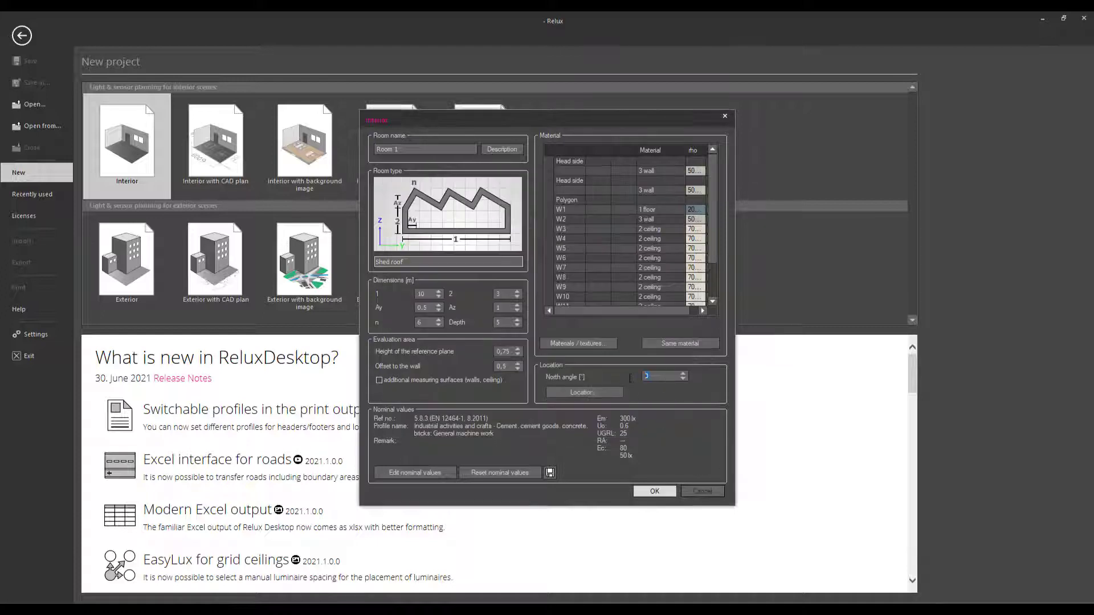
text(1)
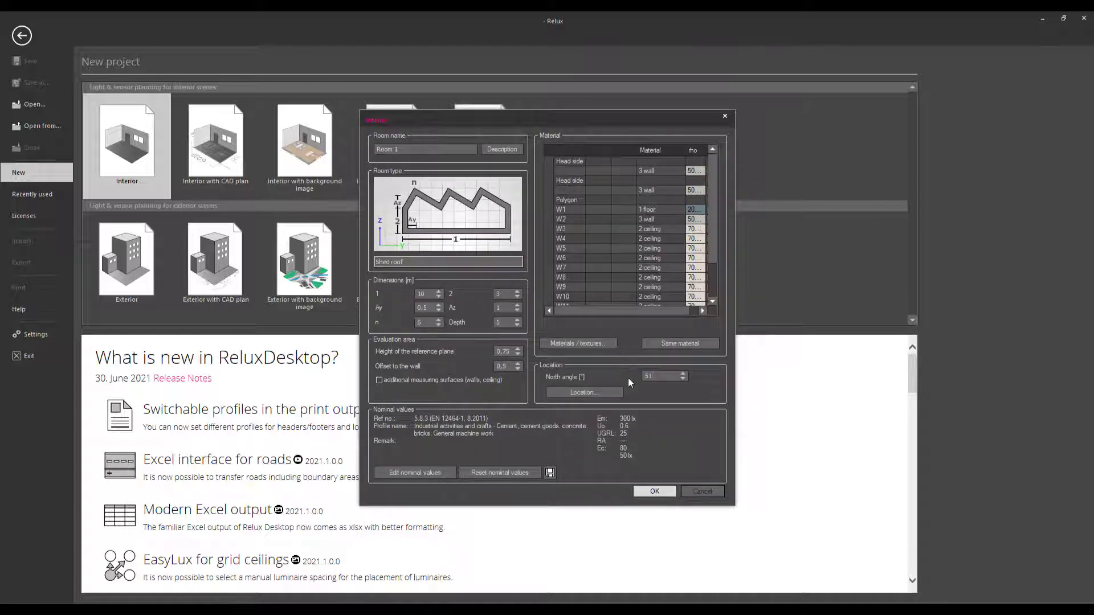
Create the shed-roof room and switch it to a 3D view.
click(656, 491)
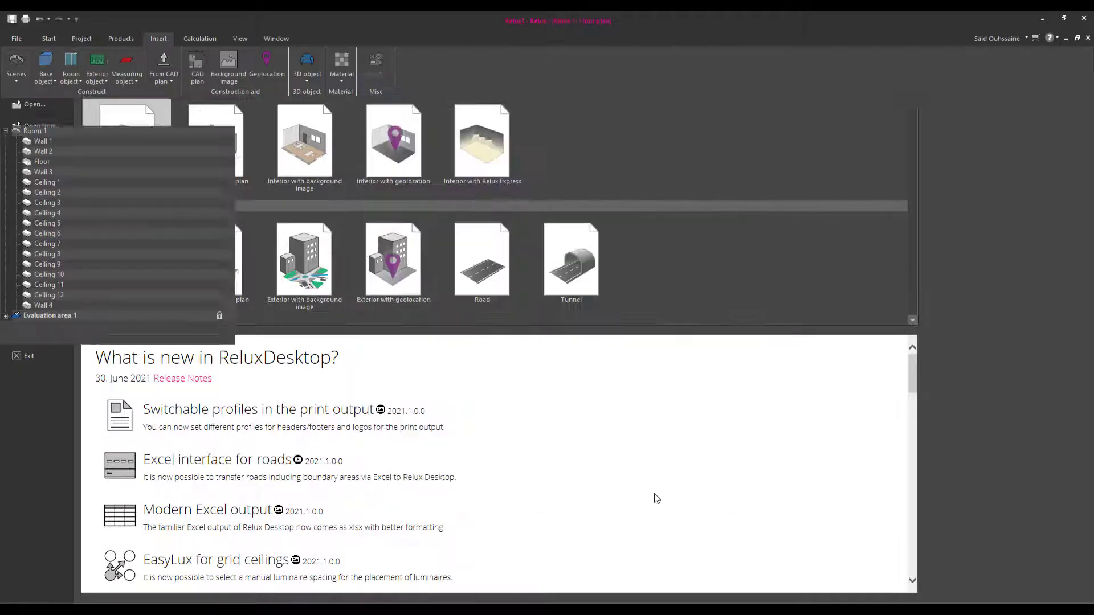
mouse_move(650, 444)
middle_down()
mouse_move(615, 443)
mouse_move(584, 361)
mouse_move(745, 366)
mouse_move(503, 360)
middle_up()
key(ctrl+Tab)
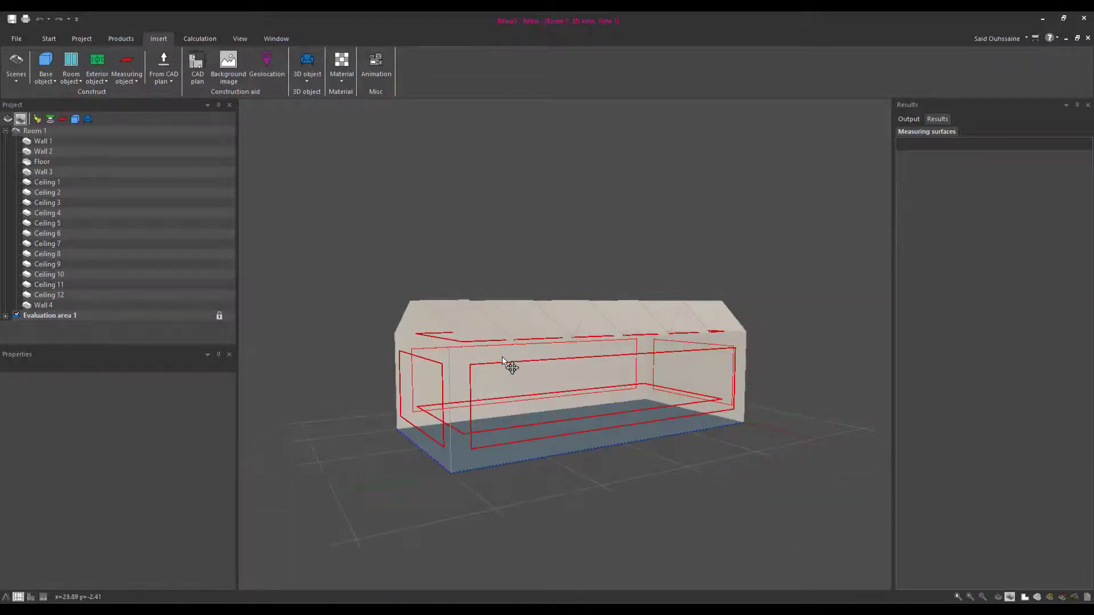
scroll(502, 360, up, 2)
Turn off Evaluation area 1's additional surfaces and orbit to inspect the room.
click(27, 317)
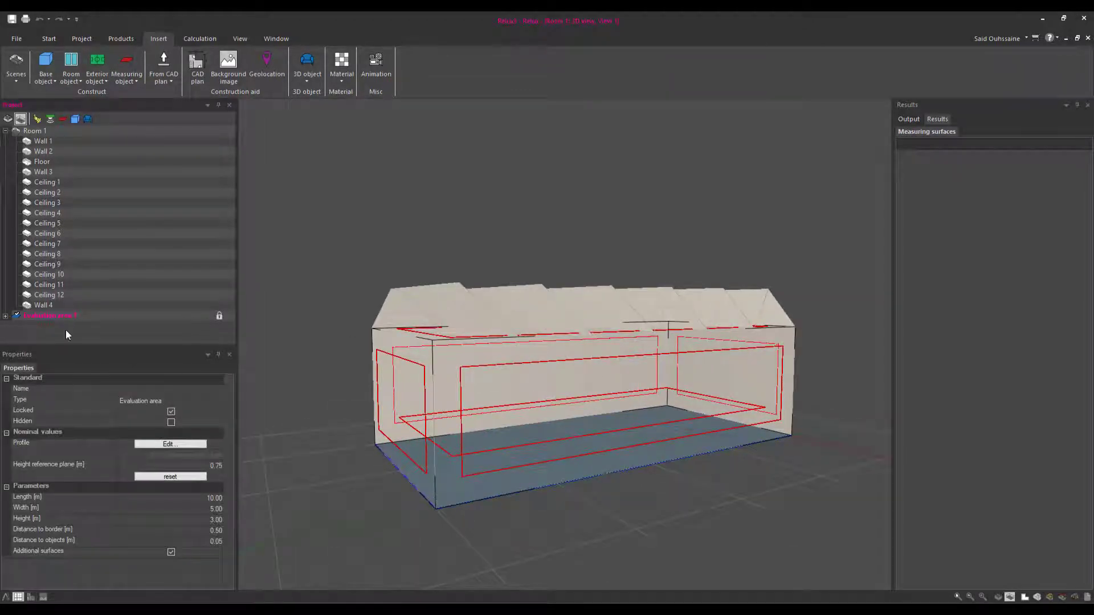
click(169, 553)
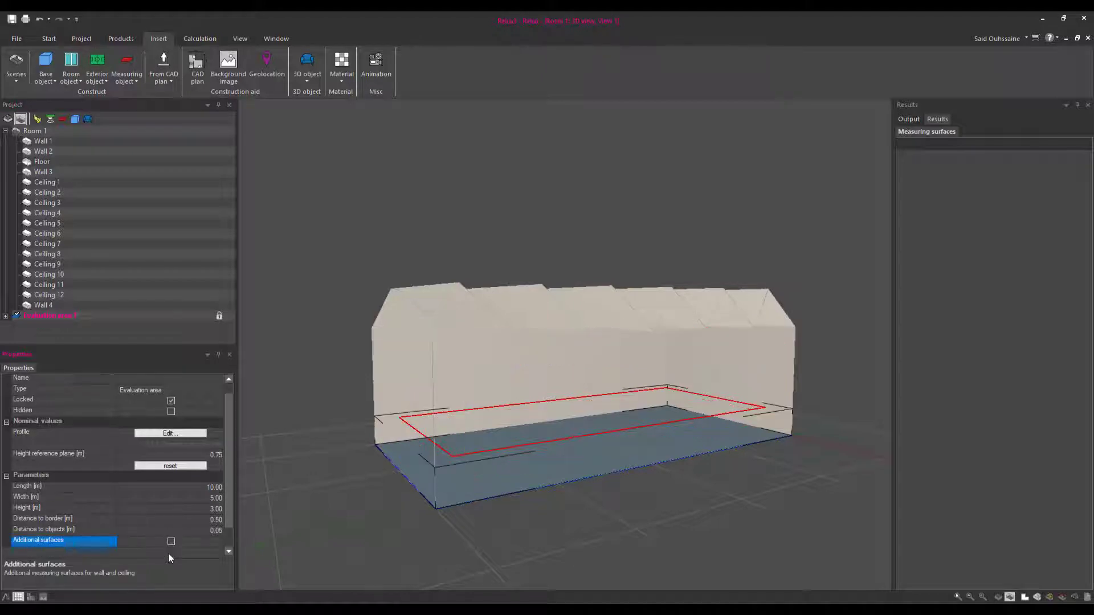
click(343, 338)
mouse_move(343, 338)
middle_down()
mouse_move(327, 326)
mouse_move(618, 324)
mouse_move(501, 337)
mouse_move(371, 308)
mouse_move(331, 342)
mouse_move(655, 403)
mouse_move(537, 371)
mouse_move(570, 388)
mouse_move(618, 391)
mouse_move(373, 293)
middle_up()
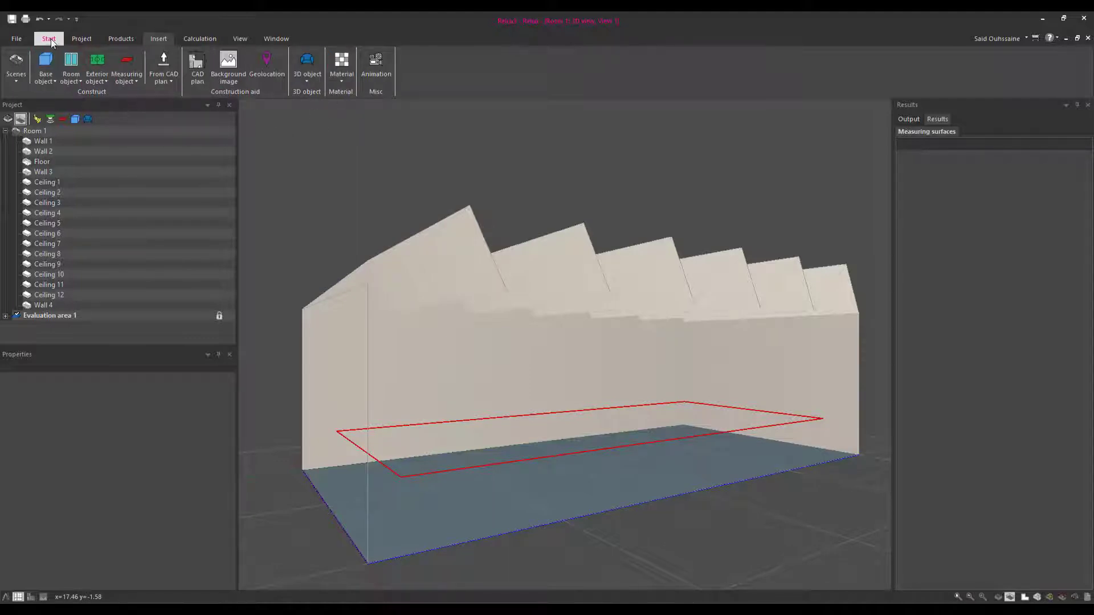
Select the 0DM11H77S3R Access Downlight in the luminaire product selection.
click(111, 39)
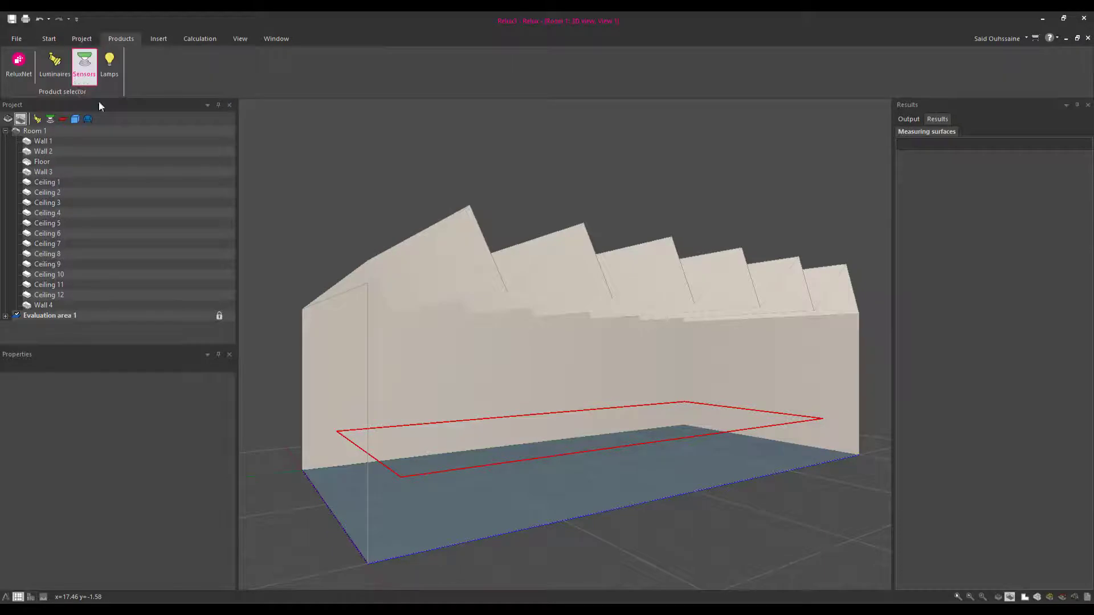
mouse_move(528, 236)
middle_down()
mouse_move(447, 240)
mouse_move(522, 239)
middle_up()
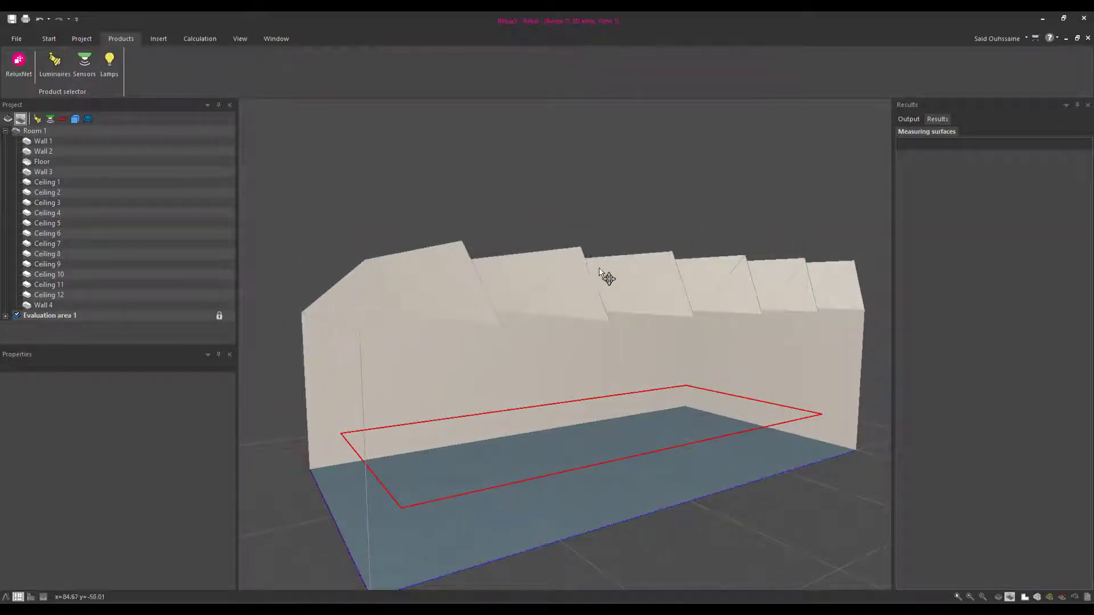
click(61, 82)
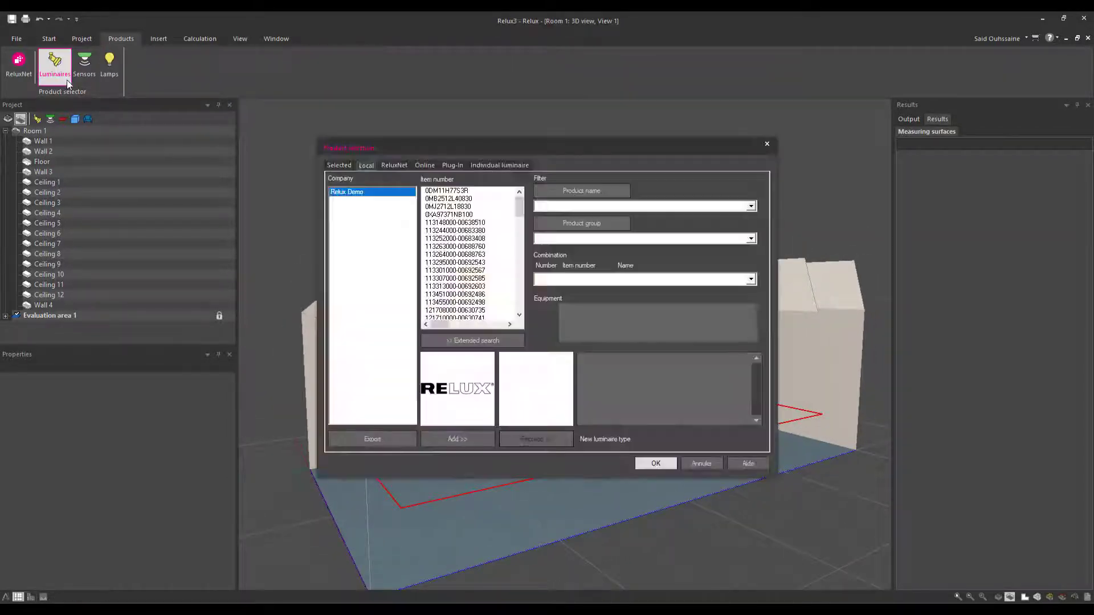
click(450, 191)
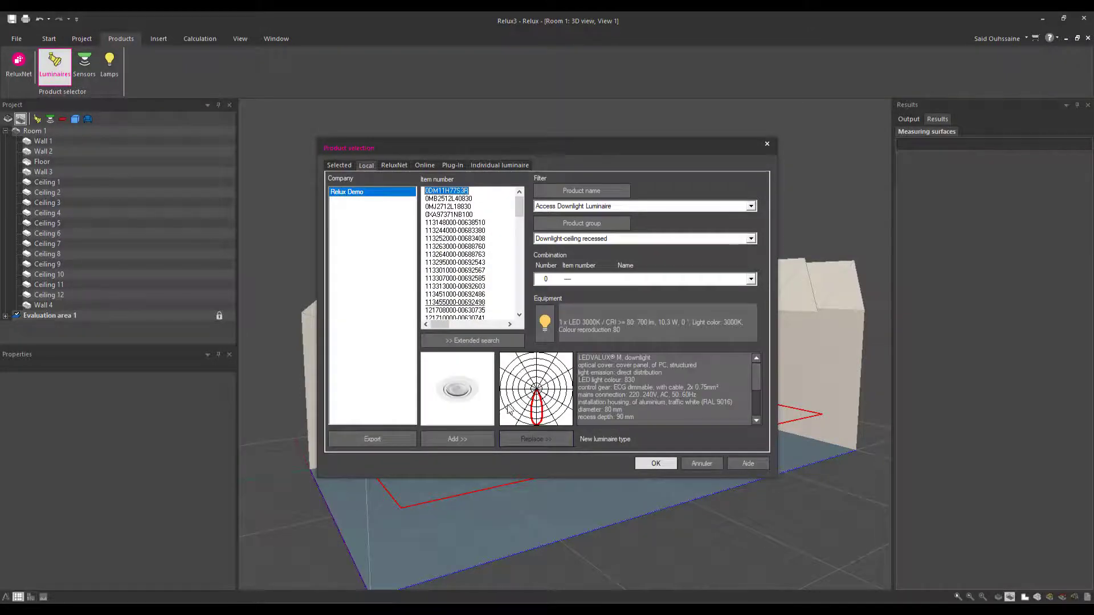
click(655, 464)
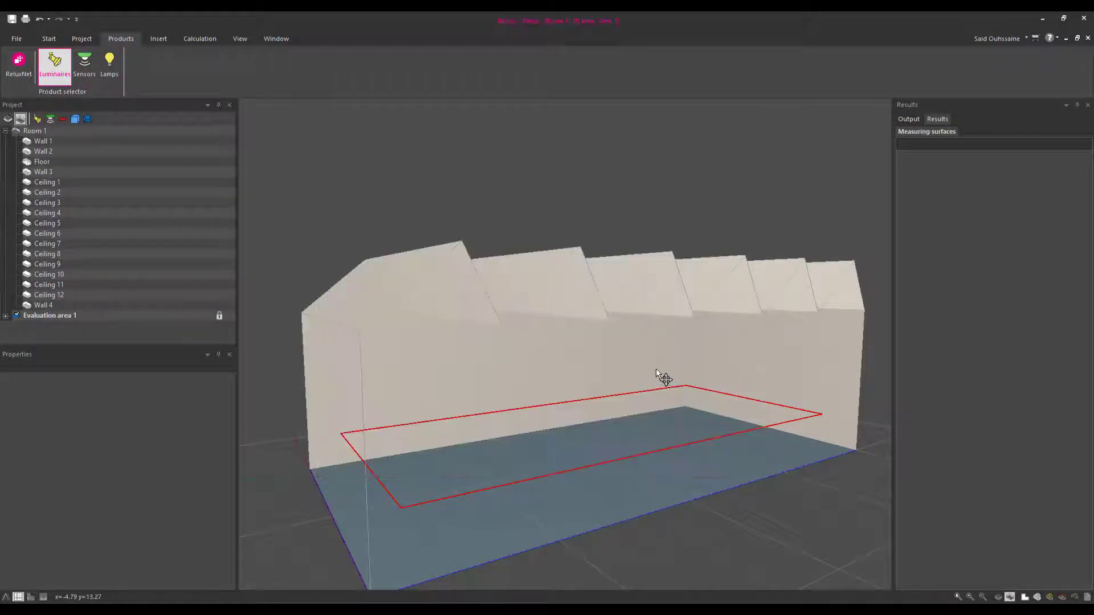
Place three downlights on the sawtooth ceiling.
mouse_move(659, 379)
middle_down()
mouse_move(594, 326)
mouse_move(557, 265)
middle_up()
scroll(554, 273, up, 3)
scroll(551, 283, up, 3)
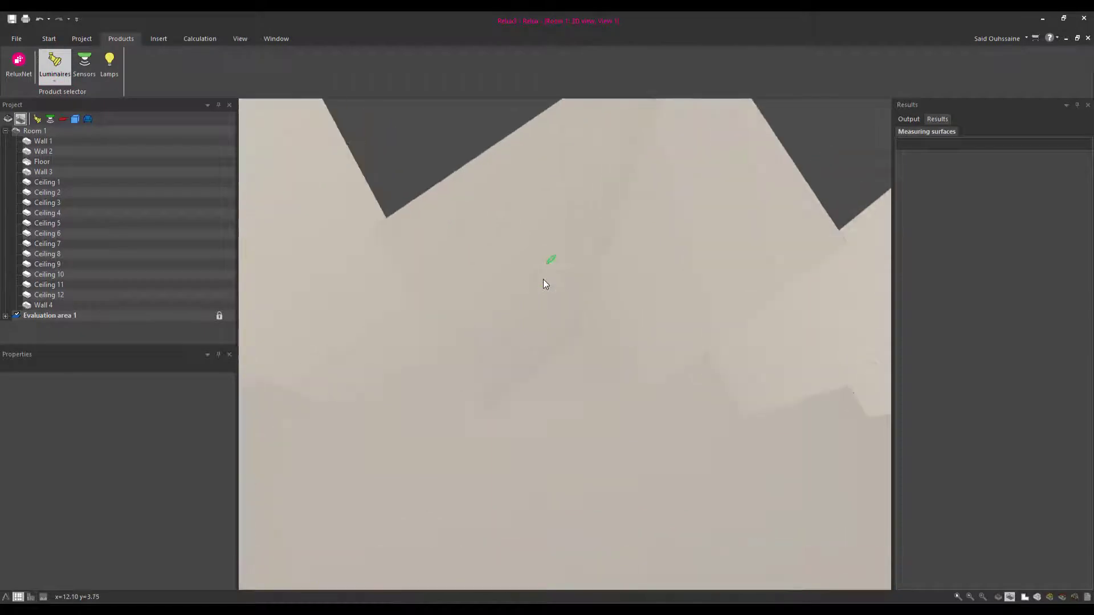
click(545, 284)
scroll(551, 296, down, 2)
middle_drag(452, 277, 447, 251)
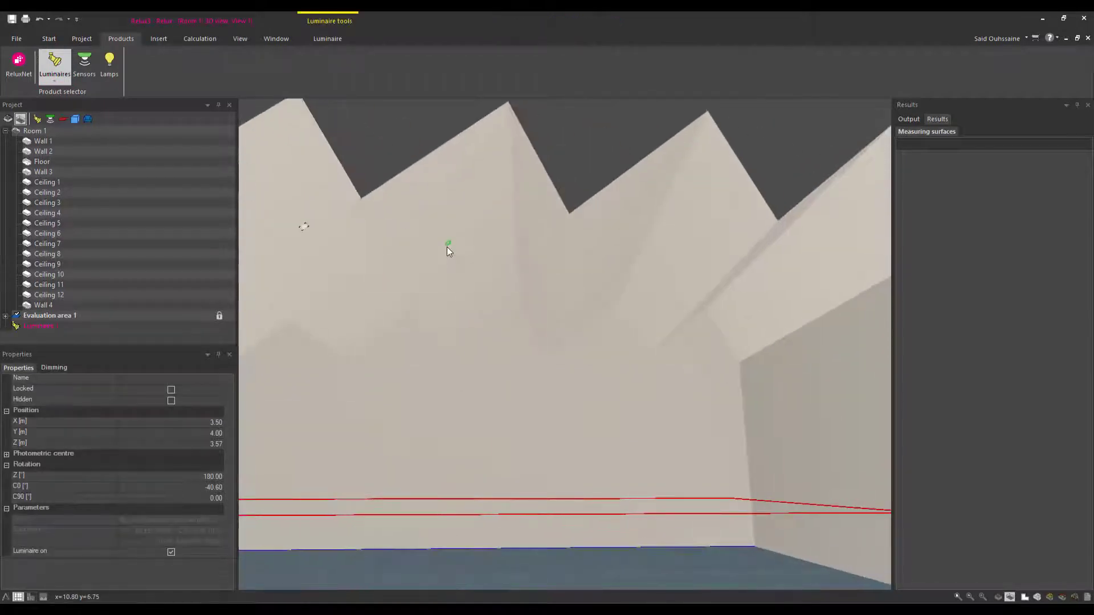
click(582, 266)
mouse_move(601, 272)
middle_down()
mouse_move(571, 282)
mouse_move(477, 278)
middle_up()
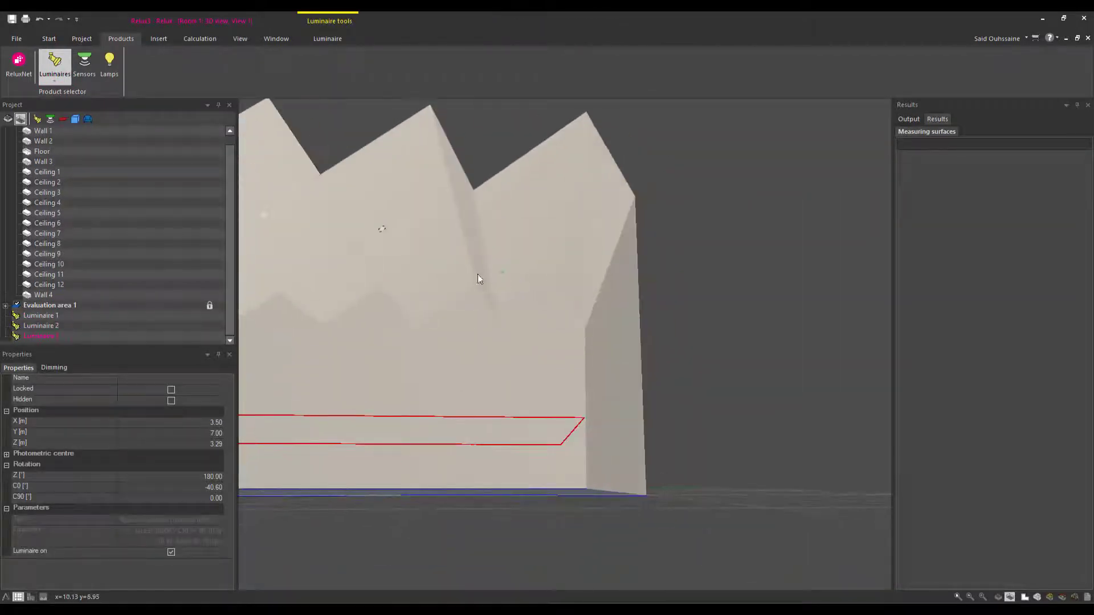
Place a row of 3 downlights running to the right wall.
right_click(412, 258)
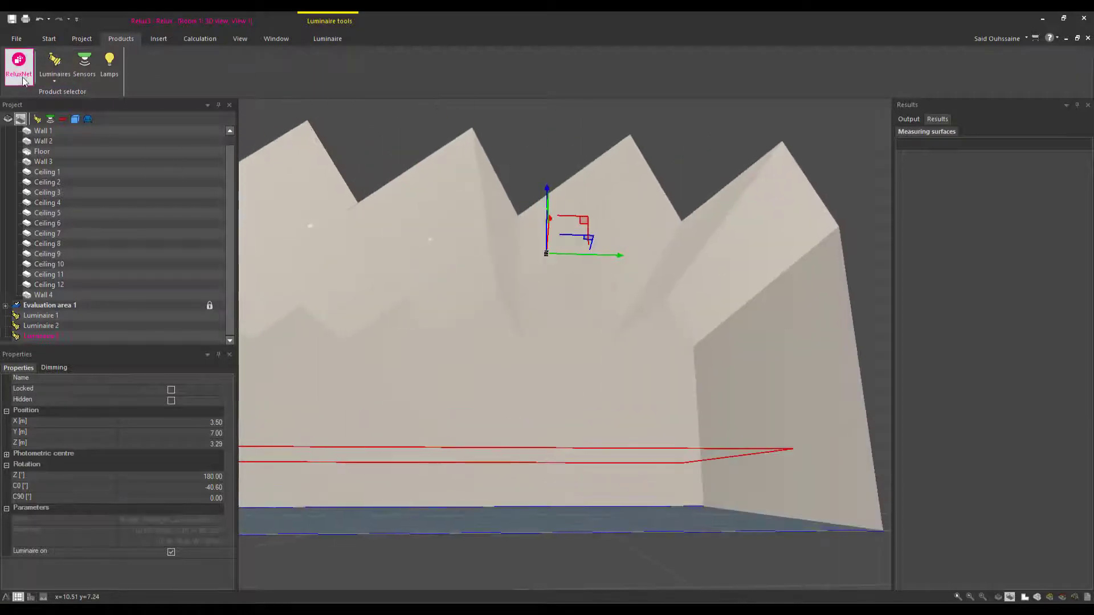
click(54, 67)
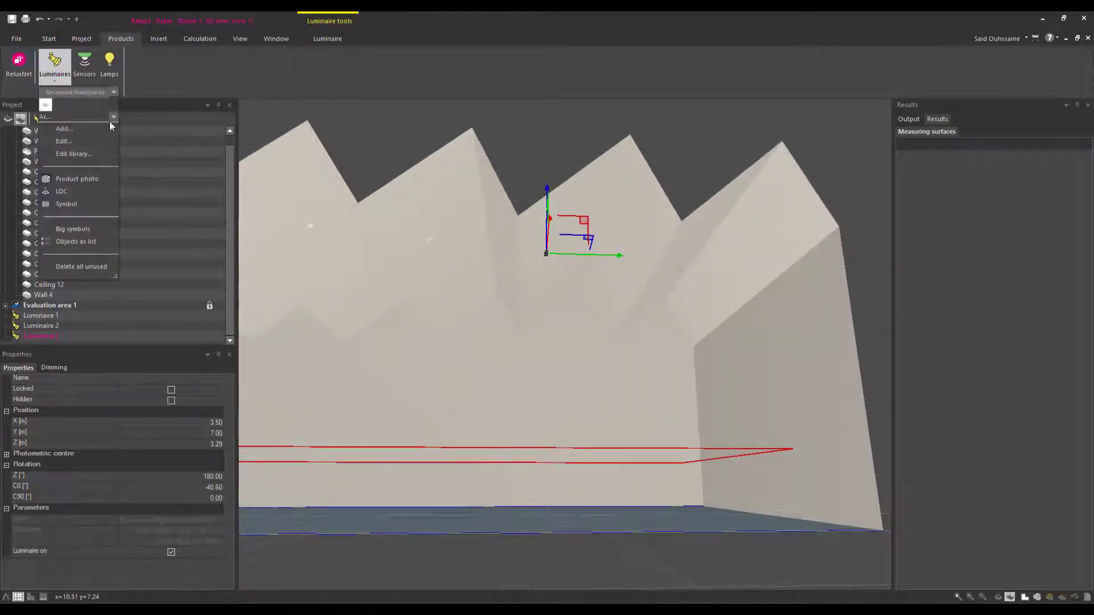
right_click(49, 110)
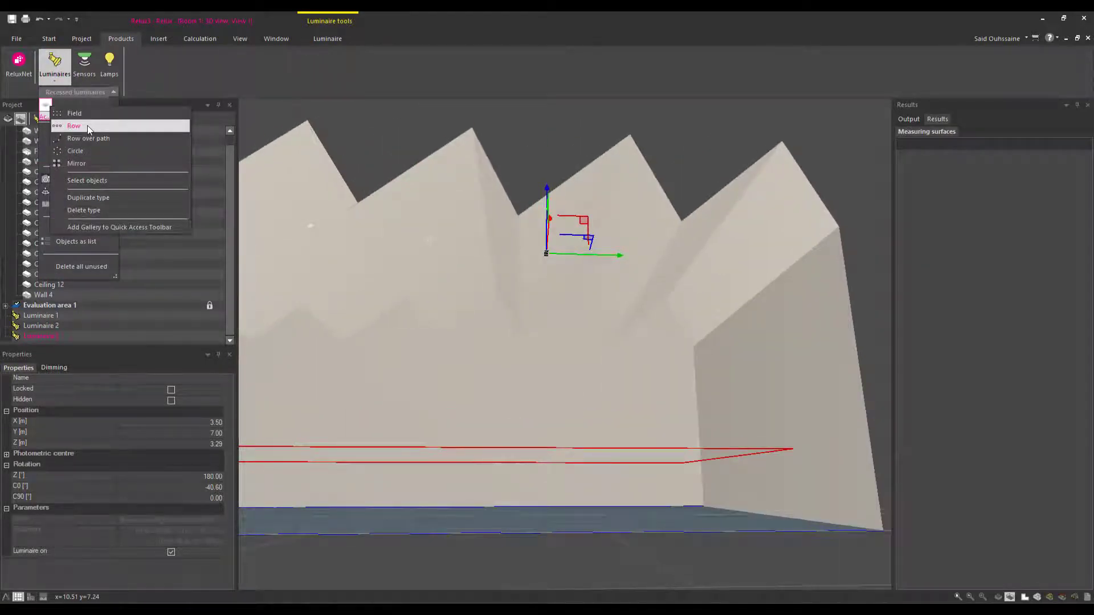
click(86, 126)
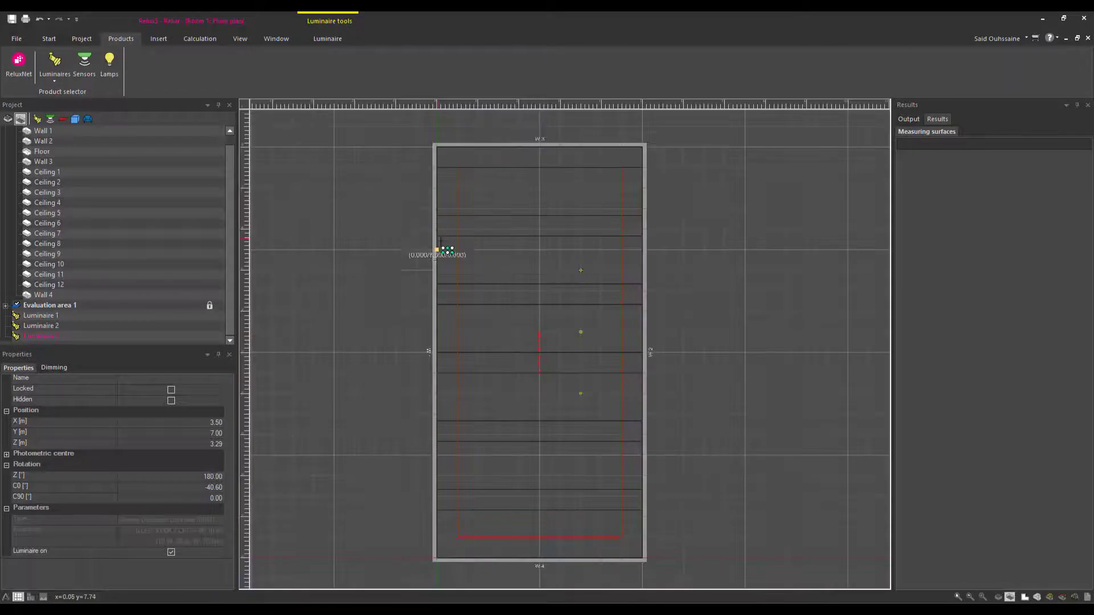
scroll(465, 250, up, 2)
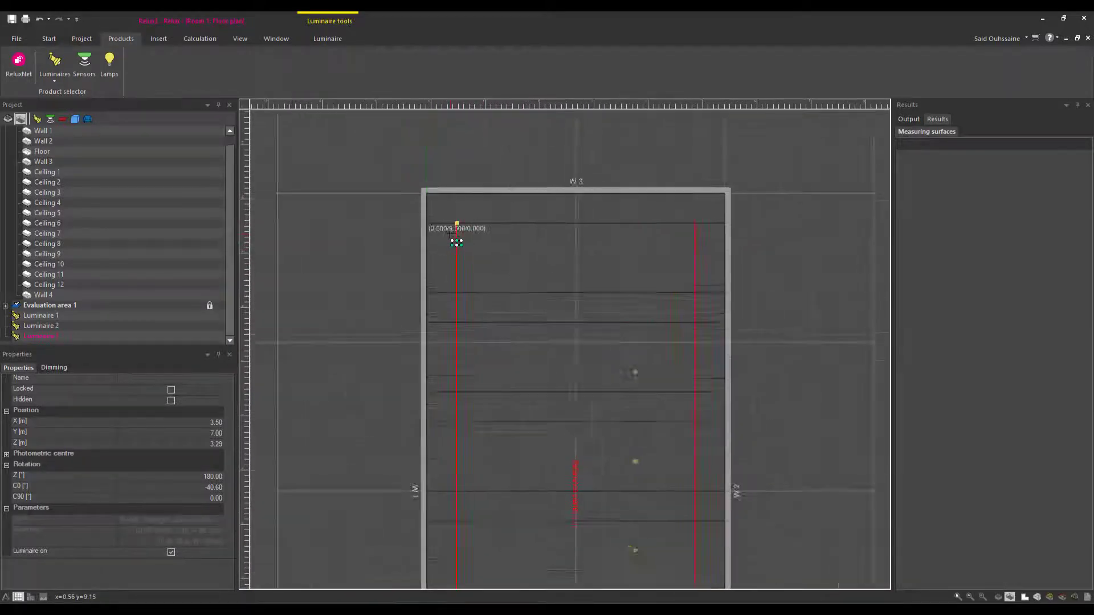
scroll(464, 253, up, 1)
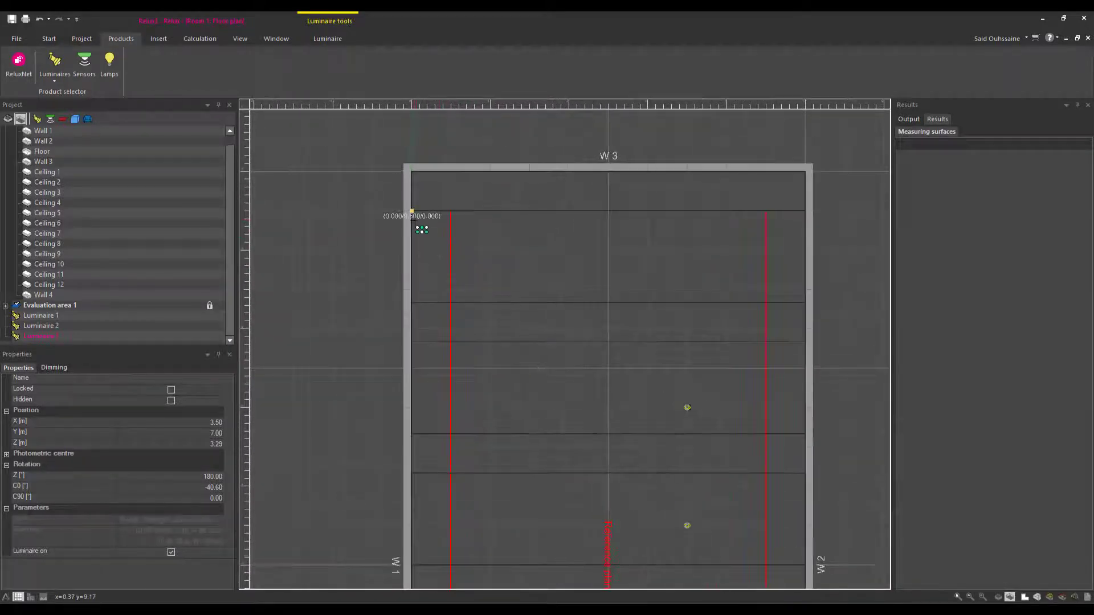
click(805, 212)
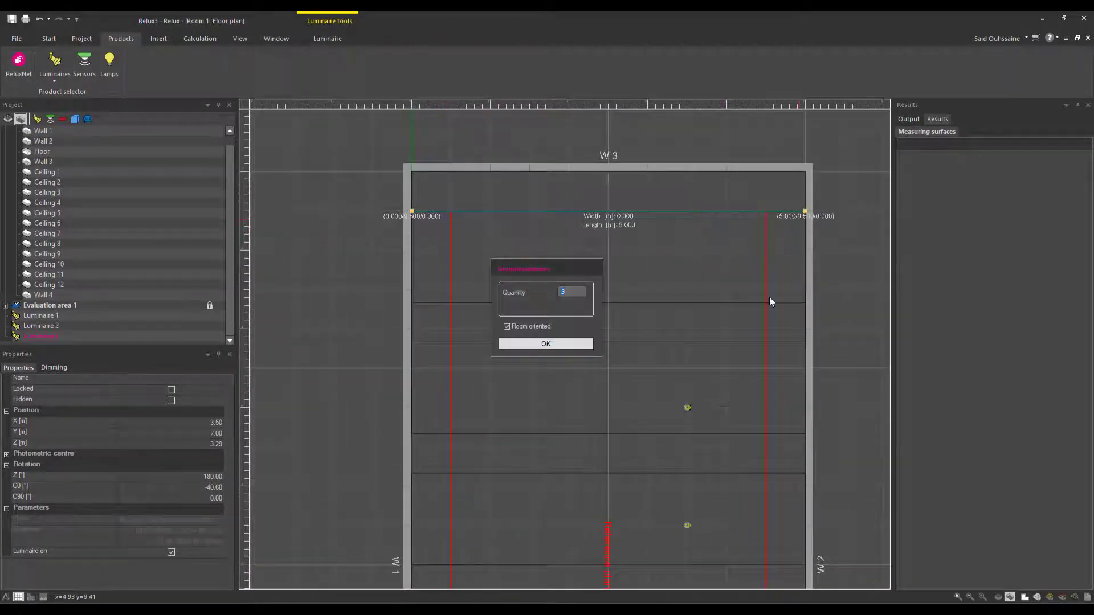
click(556, 344)
Add a 3 × 2 luminaire field from near wall W 3, 5 m across.
click(55, 78)
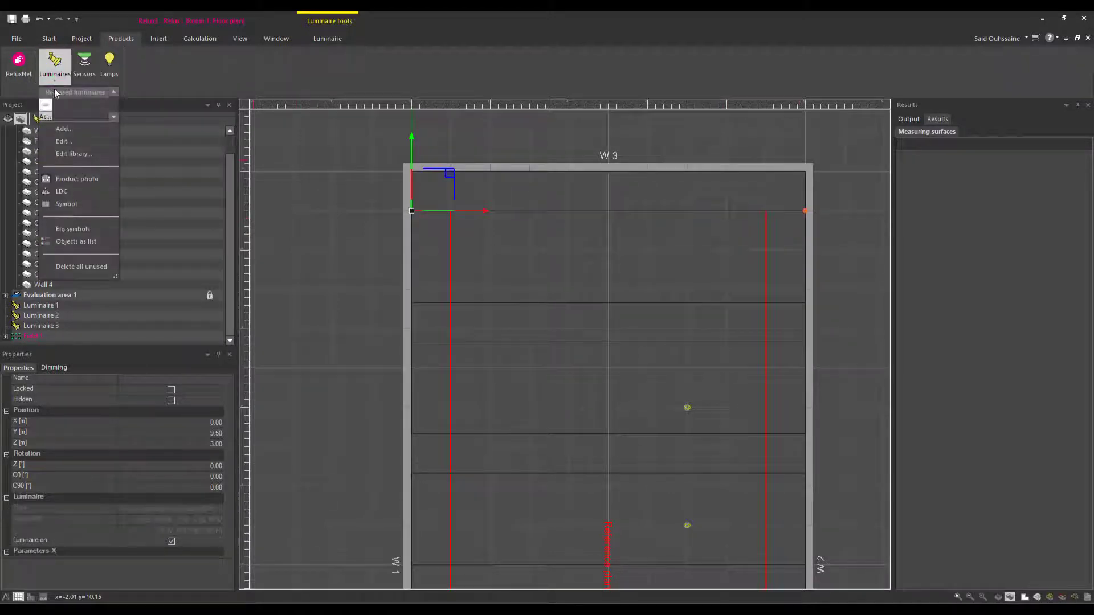
right_click(47, 107)
click(71, 109)
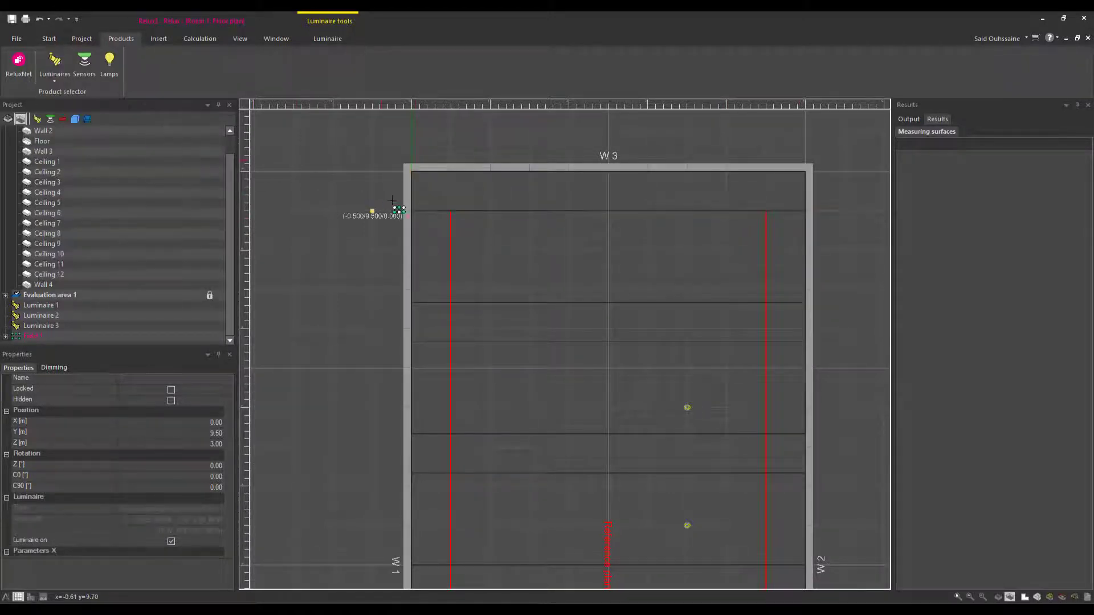
click(411, 211)
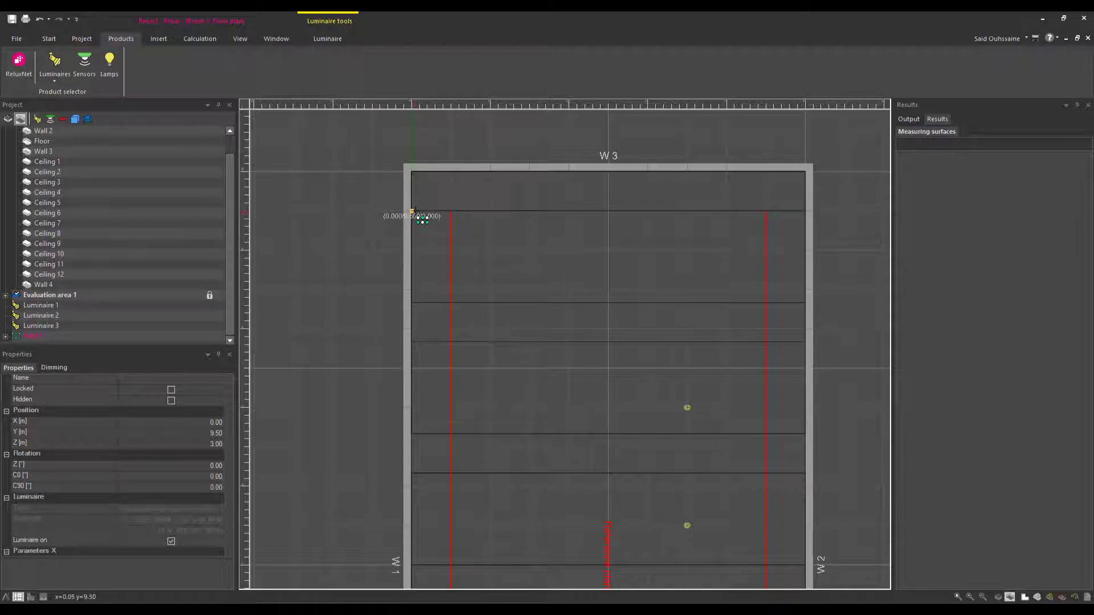
click(811, 311)
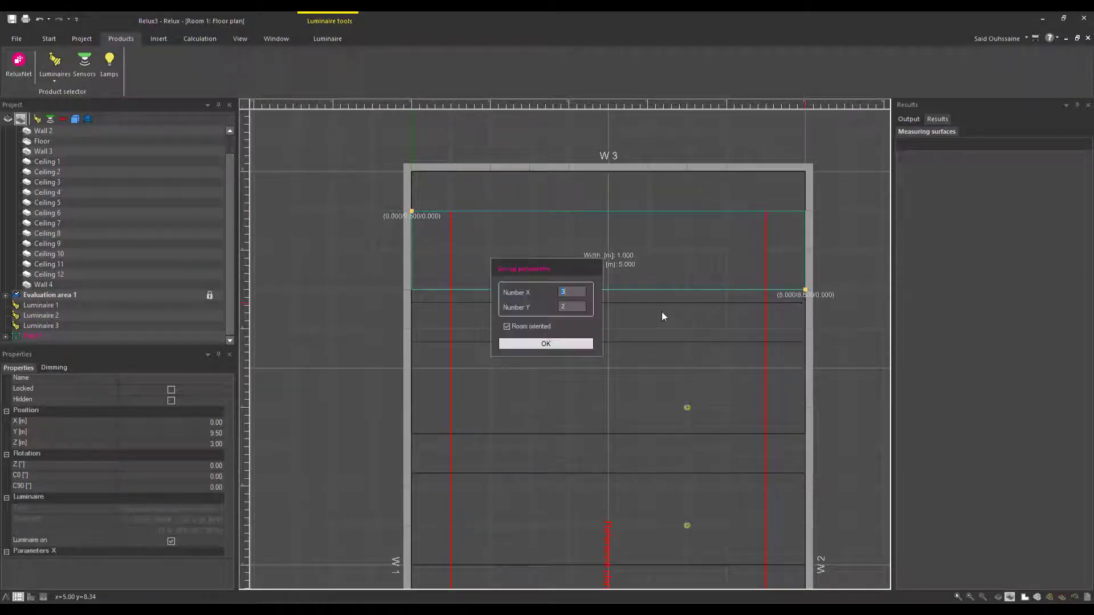
click(569, 344)
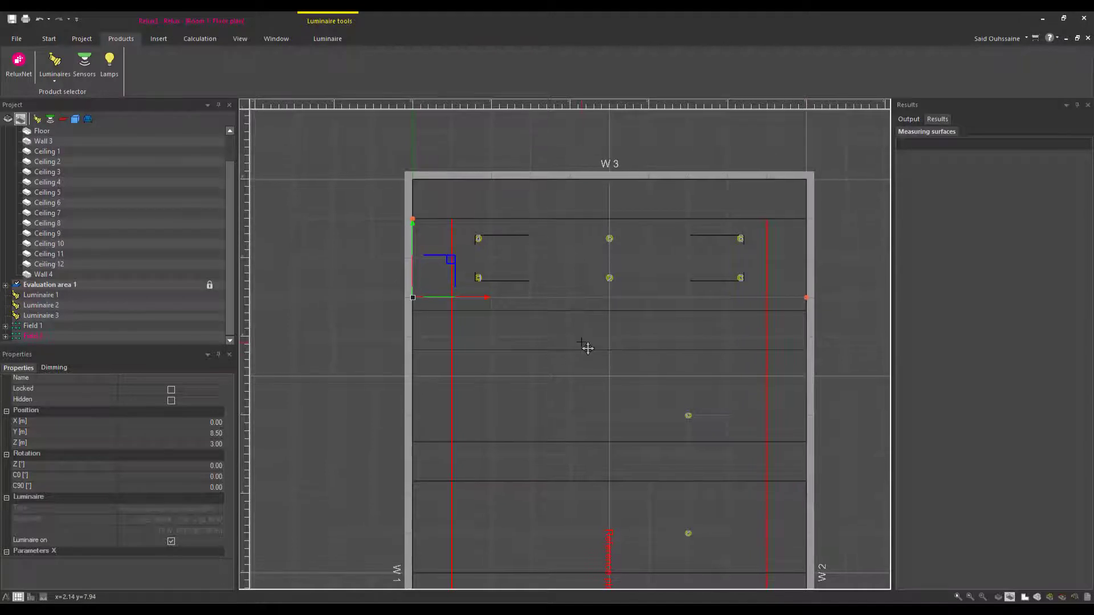
Tilt the luminaire 30° about its C0 axis in the 3D view.
scroll(581, 340, down, 3)
drag(586, 349, 599, 291)
scroll(520, 362, up, 3)
scroll(525, 359, up, 3)
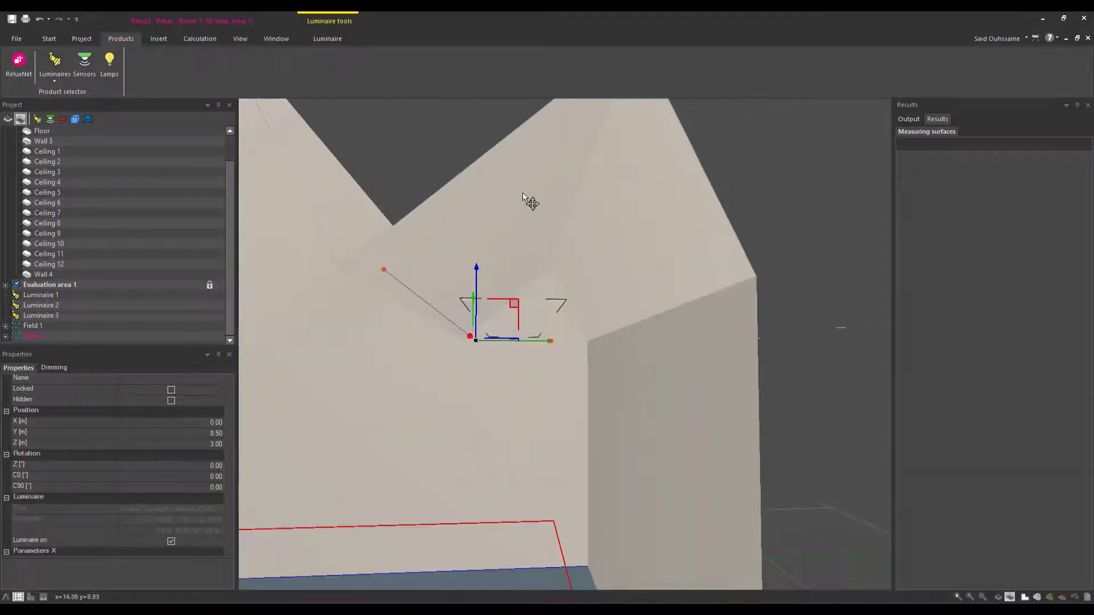
mouse_move(512, 244)
mouse_down()
mouse_move(513, 324)
mouse_move(565, 282)
mouse_move(561, 268)
mouse_up()
click(57, 38)
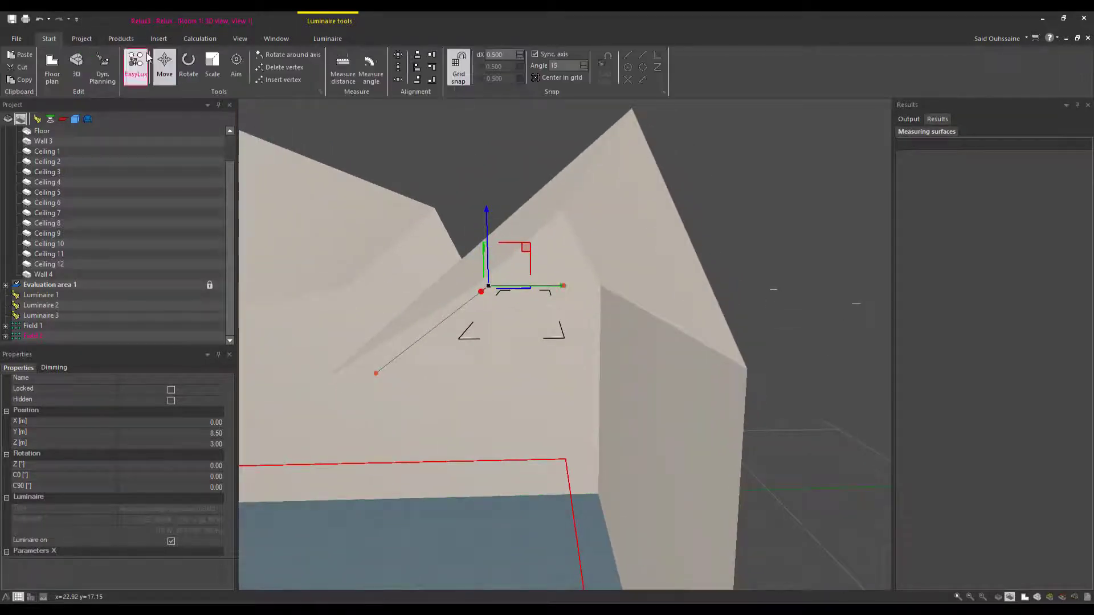
click(190, 59)
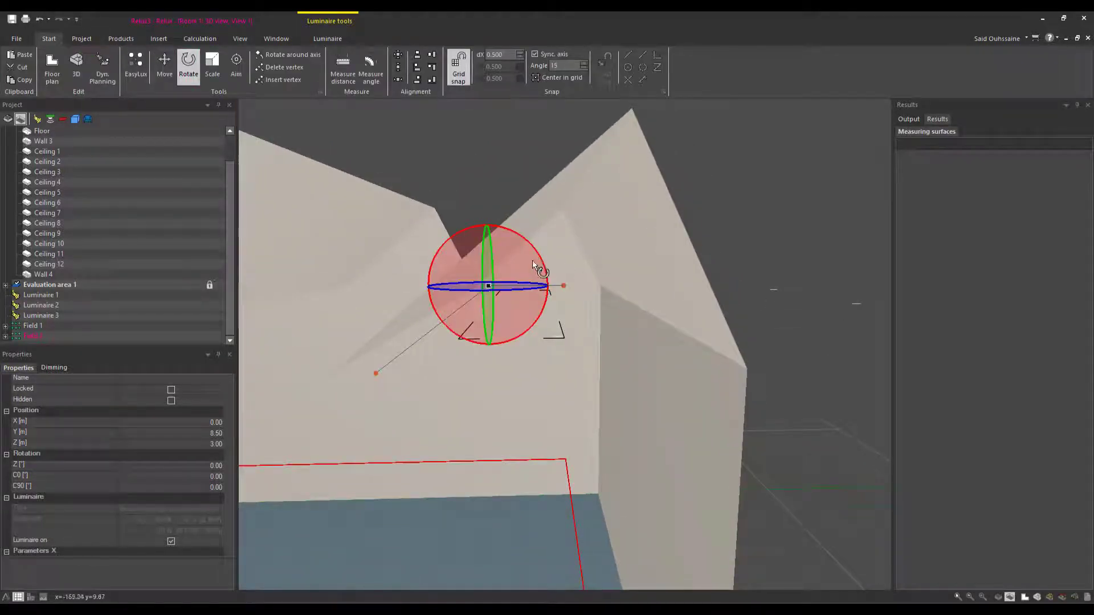
drag(528, 260, 520, 228)
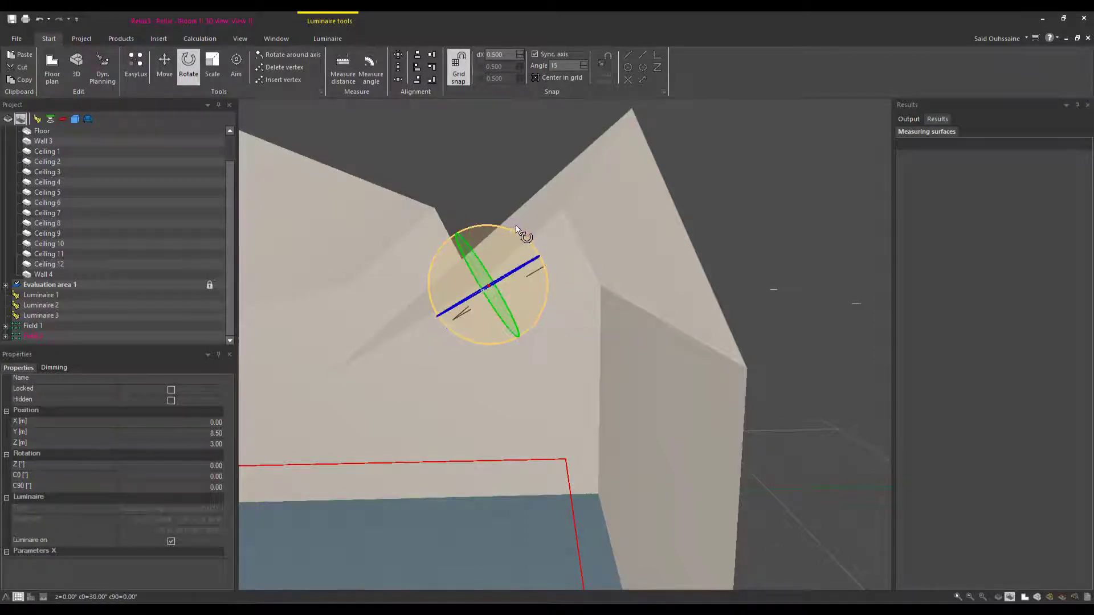
Raise the luminaire vertically and fine-tune its rotation angle.
mouse_move(520, 228)
middle_down()
mouse_move(569, 251)
mouse_move(569, 232)
mouse_move(501, 325)
middle_up()
click(164, 67)
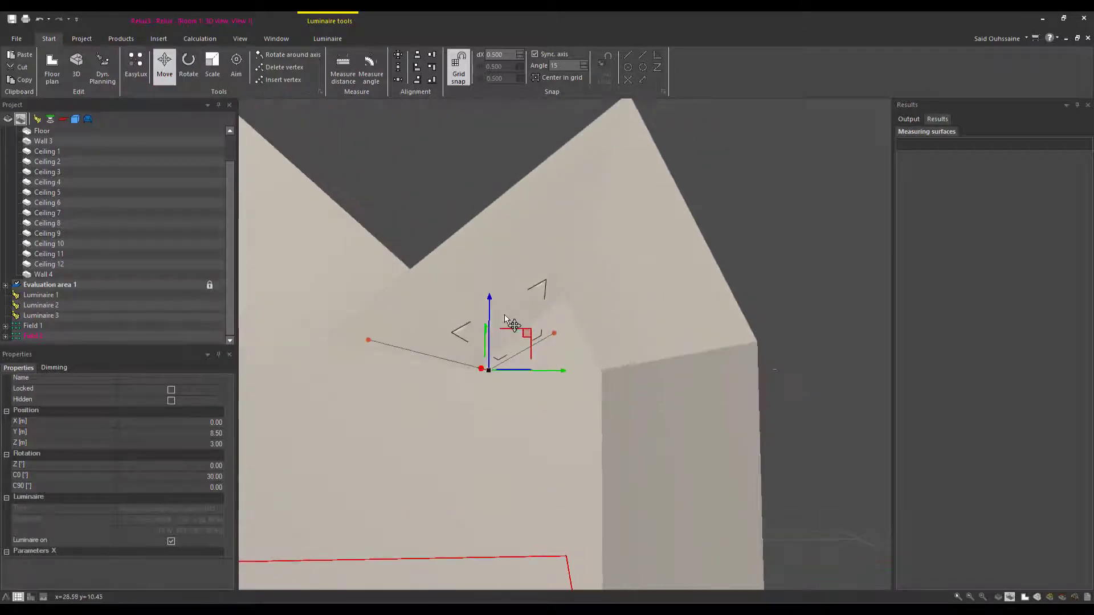
drag(489, 301, 493, 265)
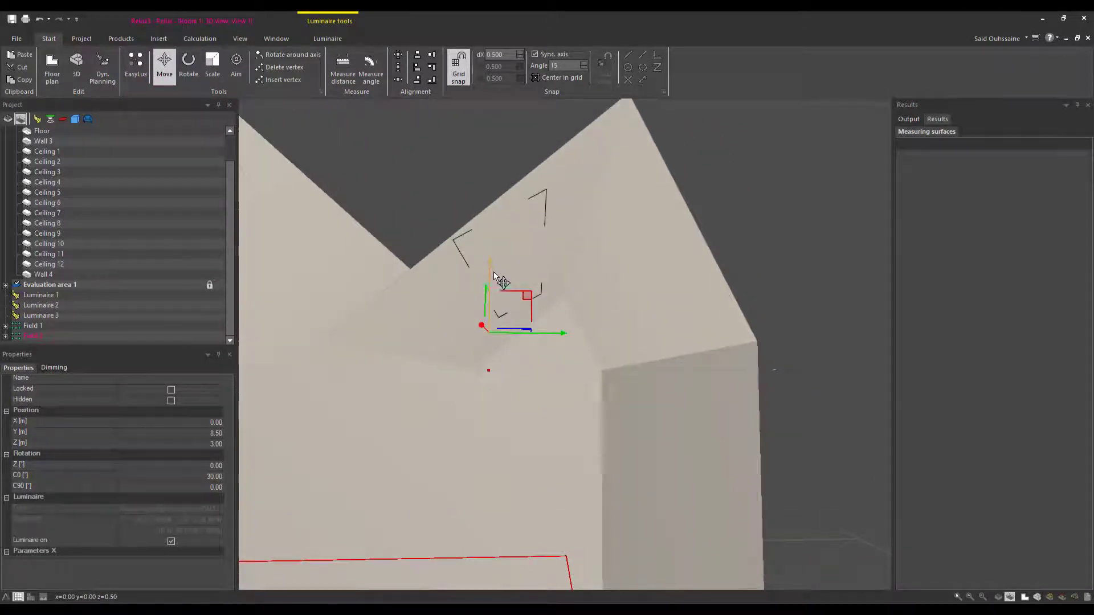
middle_drag(513, 281, 517, 203)
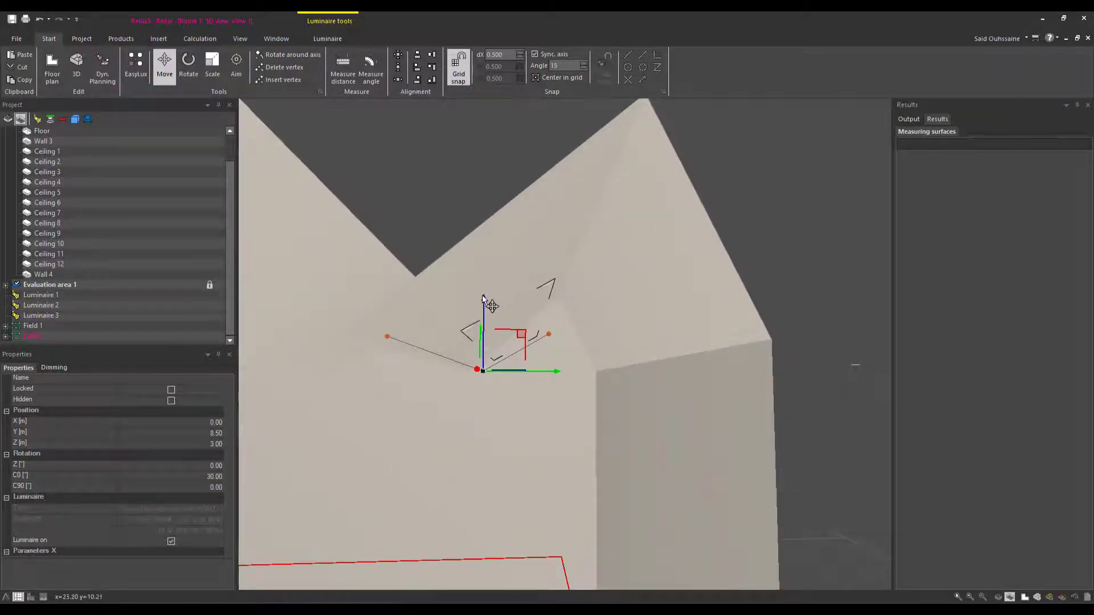
scroll(486, 302, up, 2)
middle_drag(486, 302, 515, 255)
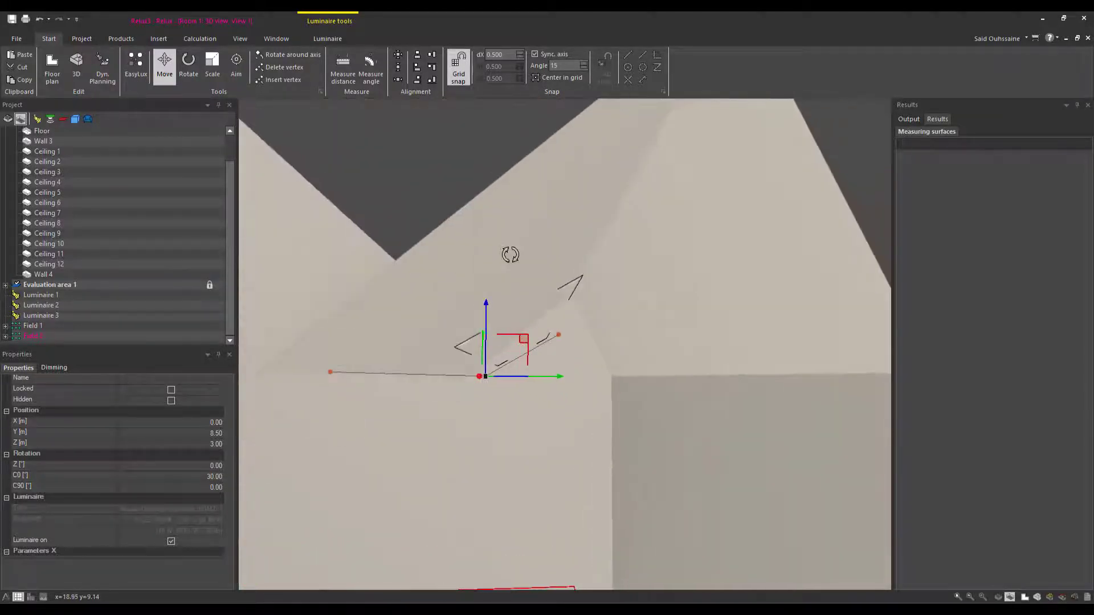
click(188, 62)
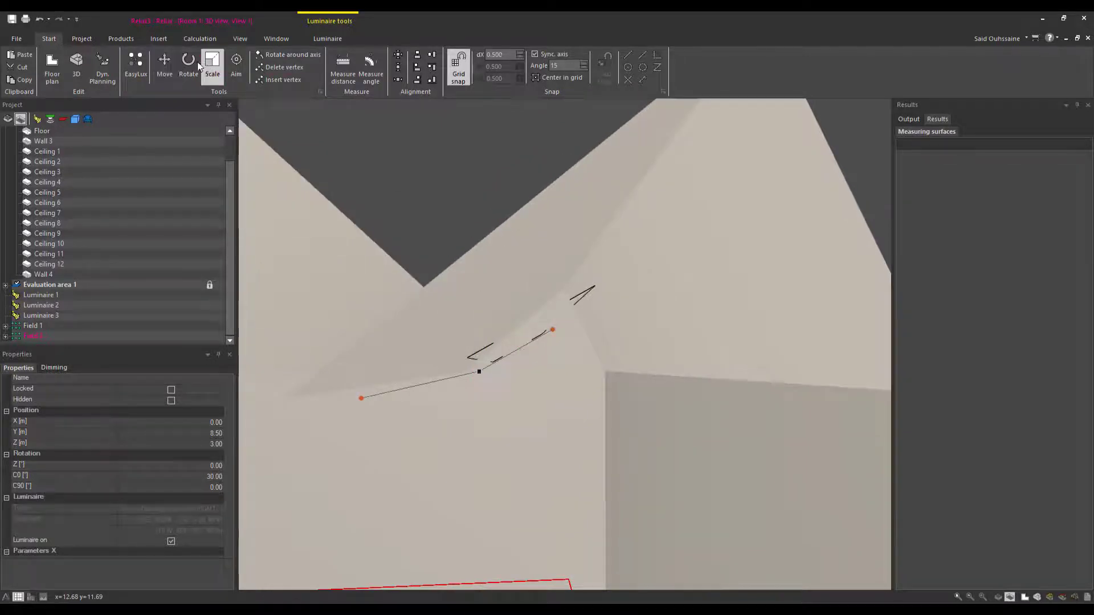
drag(514, 335, 502, 335)
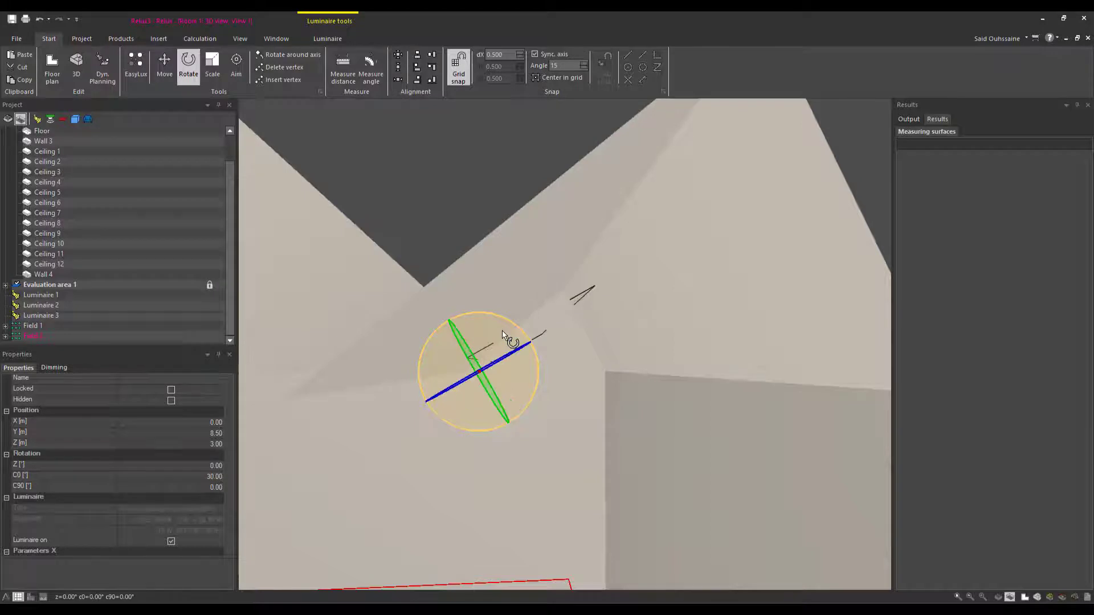
scroll(503, 335, down, 3)
click(642, 314)
scroll(627, 319, up, 2)
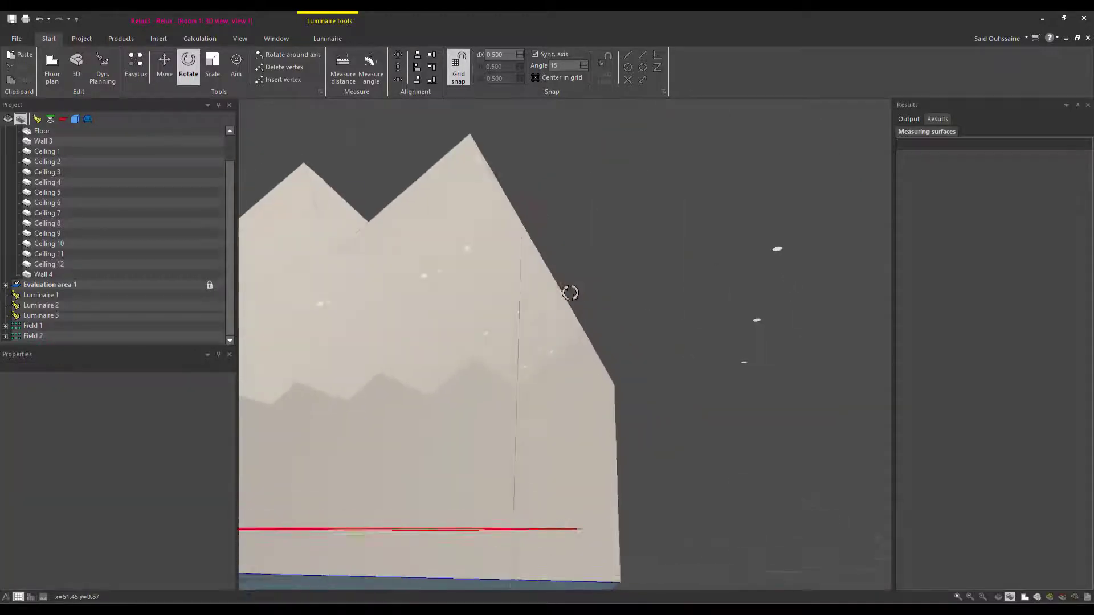
scroll(611, 308, down, 2)
scroll(611, 308, down, 1)
scroll(606, 302, down, 2)
scroll(604, 295, down, 2)
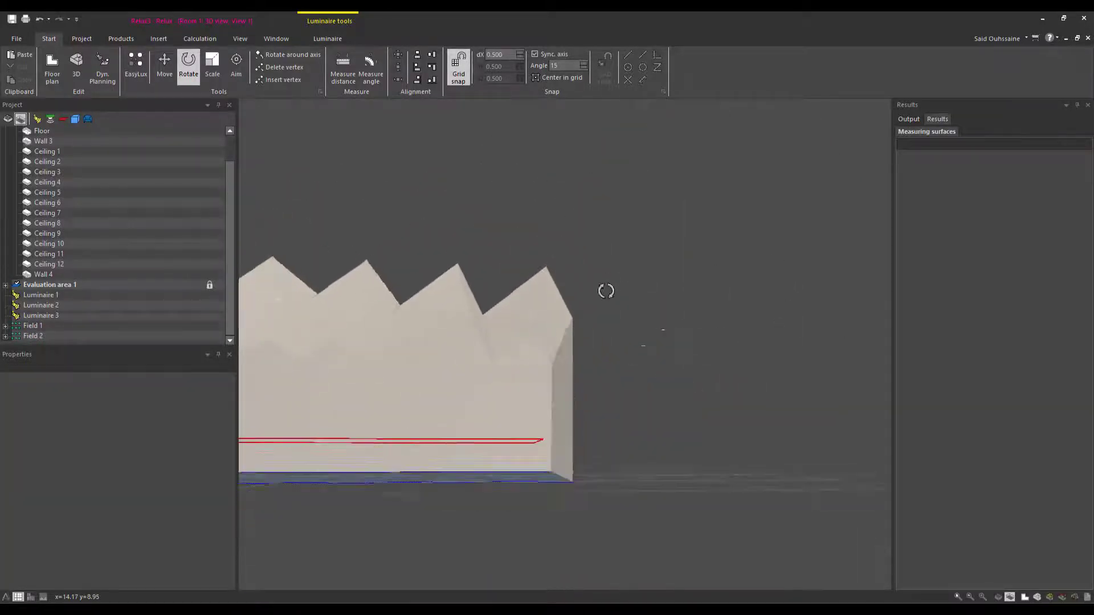
middle_drag(603, 293, 607, 344)
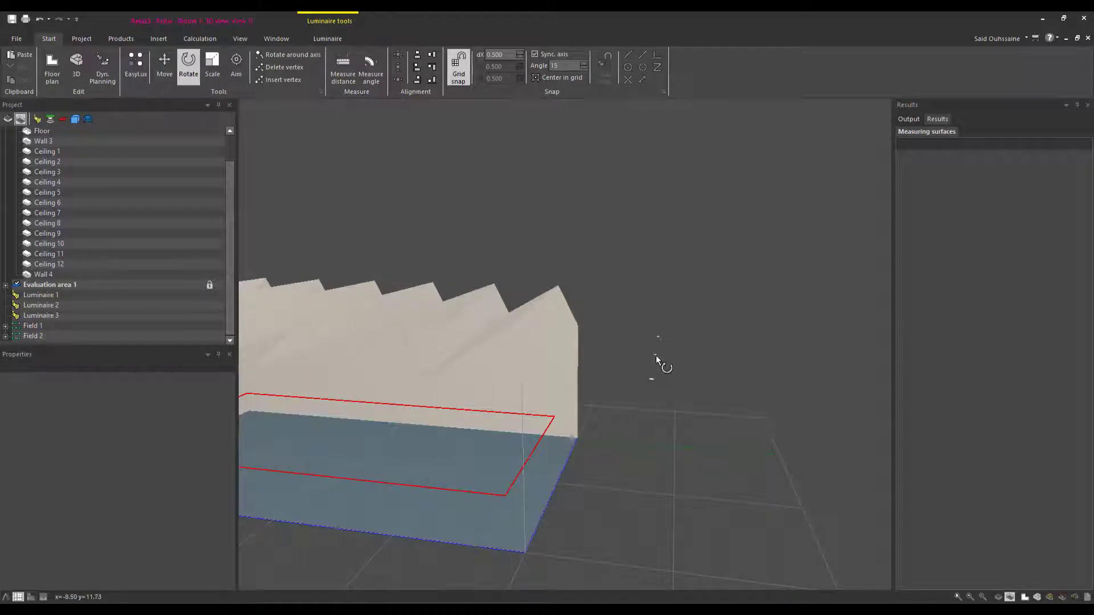
key(Escape)
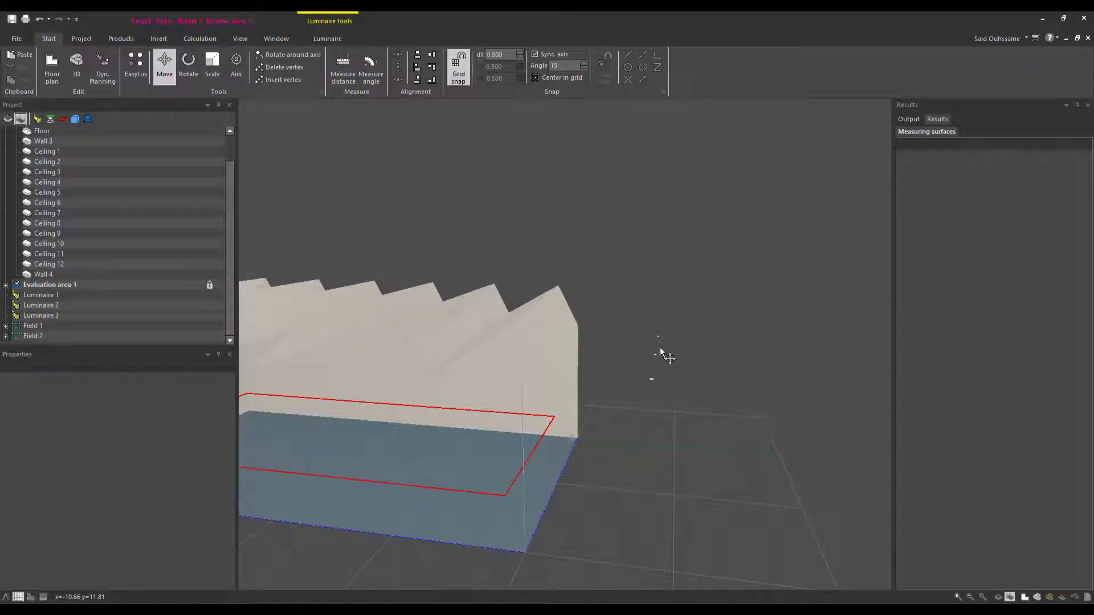
click(42, 331)
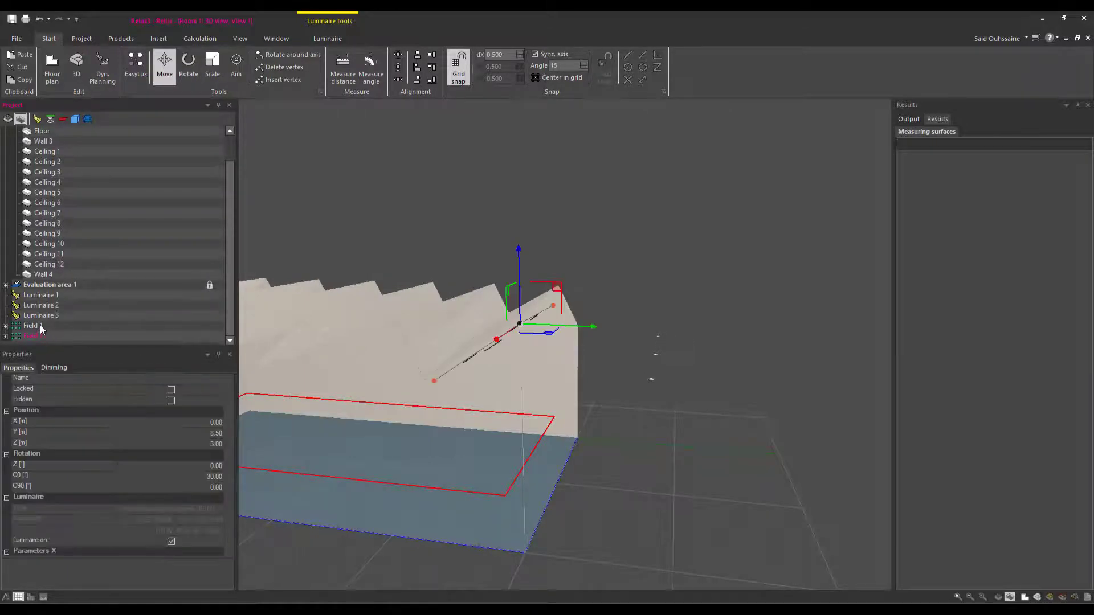
key(ctrl+z)
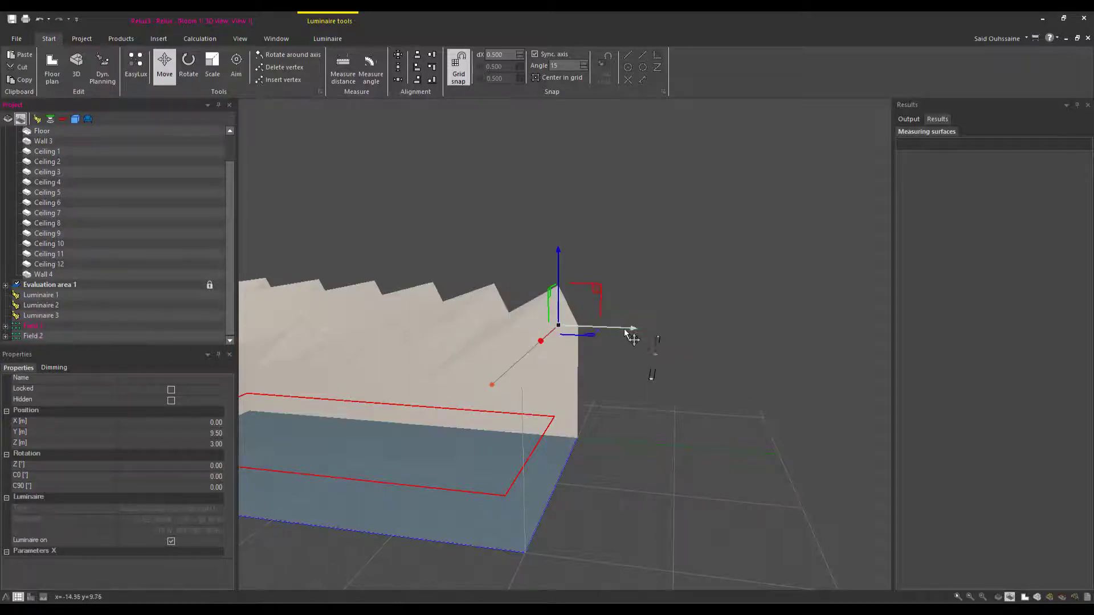
scroll(655, 331, down, 3)
click(654, 319)
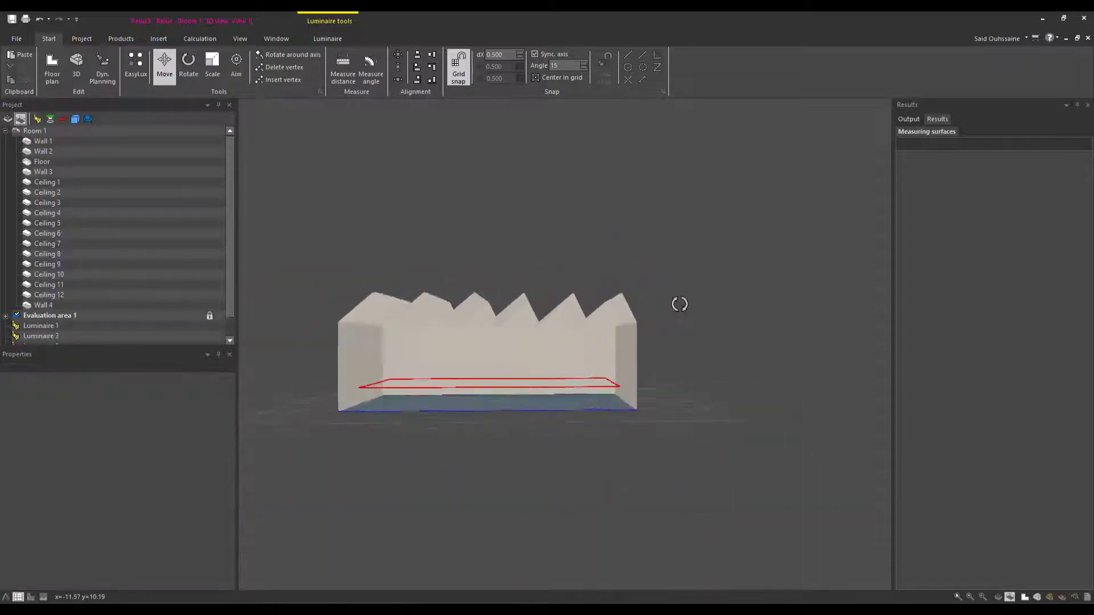
scroll(678, 303, up, 2)
scroll(589, 356, up, 3)
scroll(547, 325, up, 2)
scroll(538, 340, down, 5)
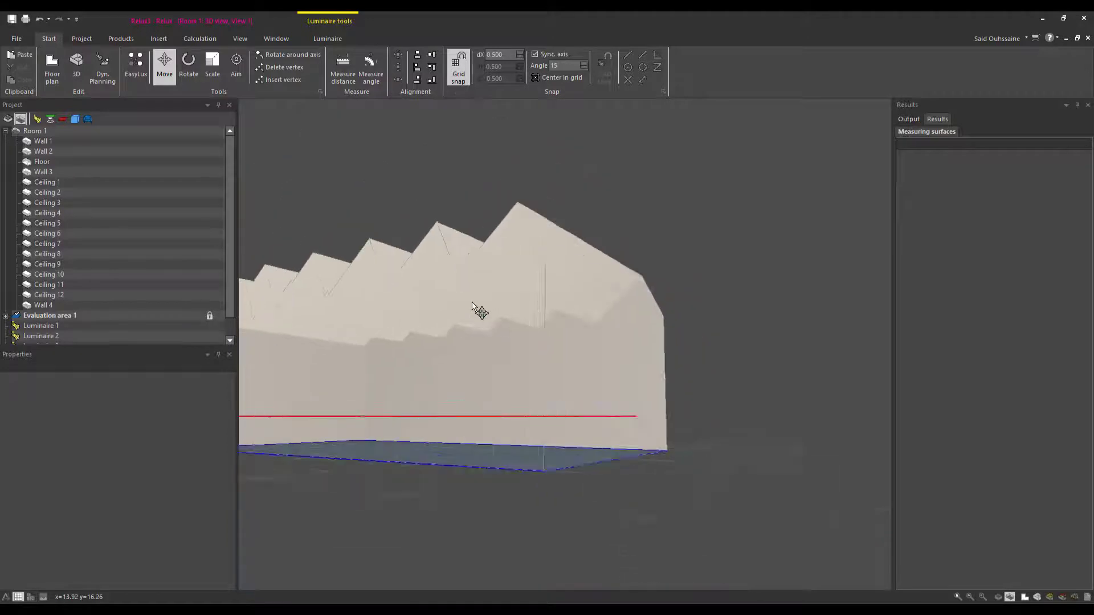
mouse_move(482, 311)
middle_down()
mouse_move(665, 313)
mouse_move(648, 321)
mouse_move(693, 327)
mouse_move(667, 313)
mouse_move(649, 323)
middle_up()
scroll(643, 313, up, 2)
scroll(628, 299, up, 3)
scroll(626, 296, down, 4)
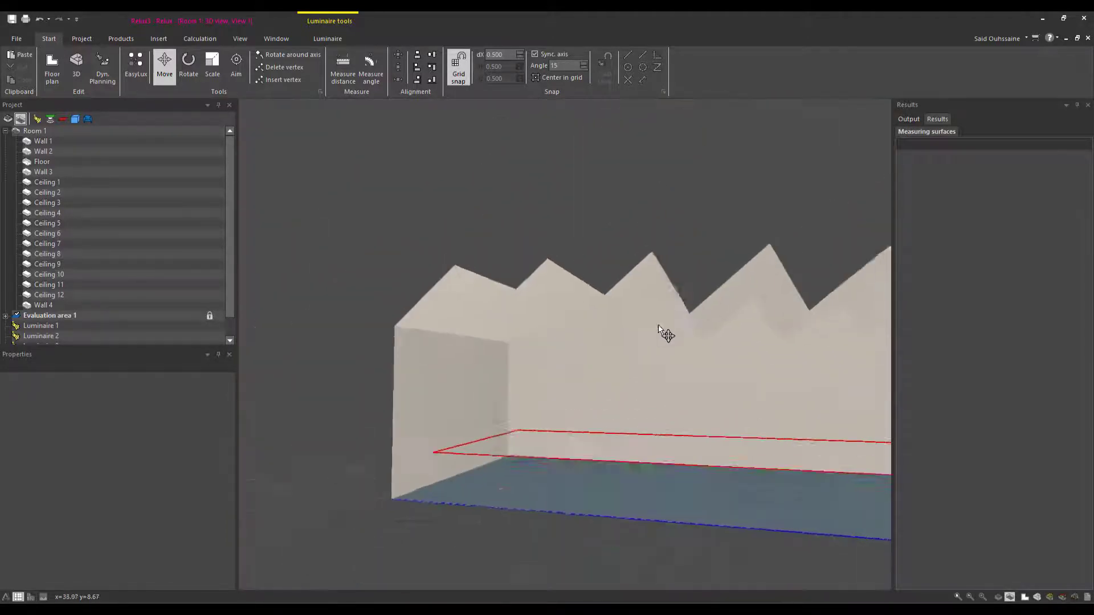
scroll(662, 330, down, 2)
key(Left)
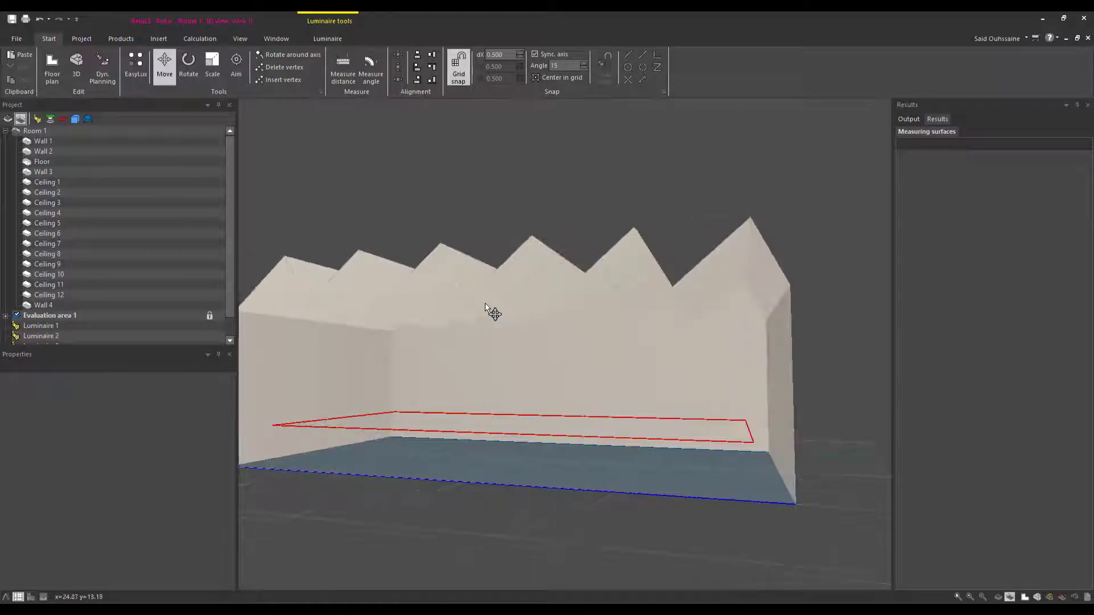
Run the artificial-light calculation despite luminaires outside, giving Em 34.4 lx and Uo 0.08.
click(200, 39)
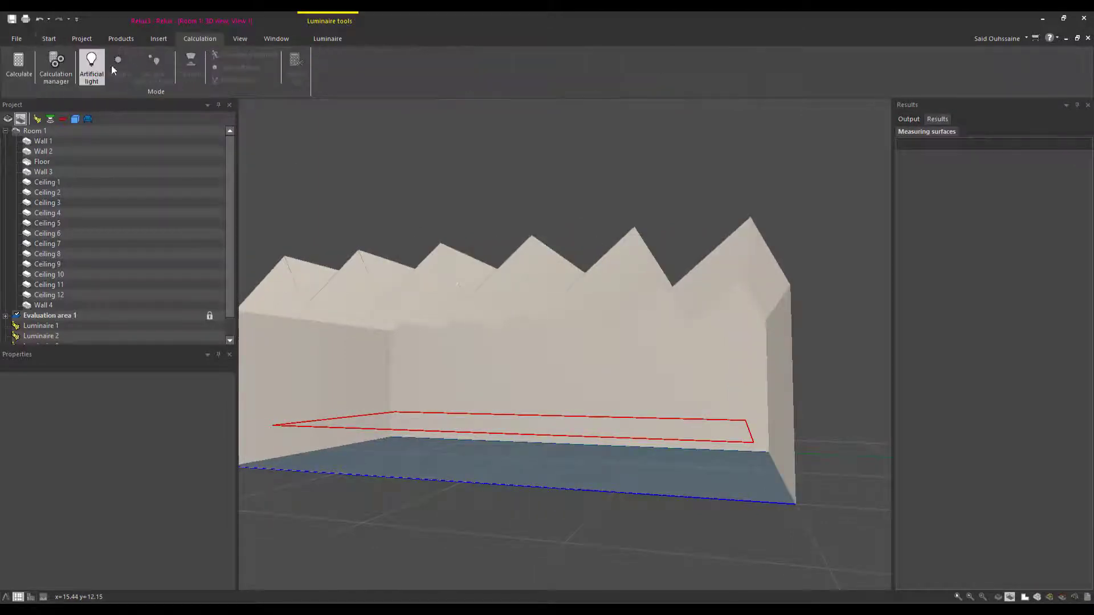
click(55, 65)
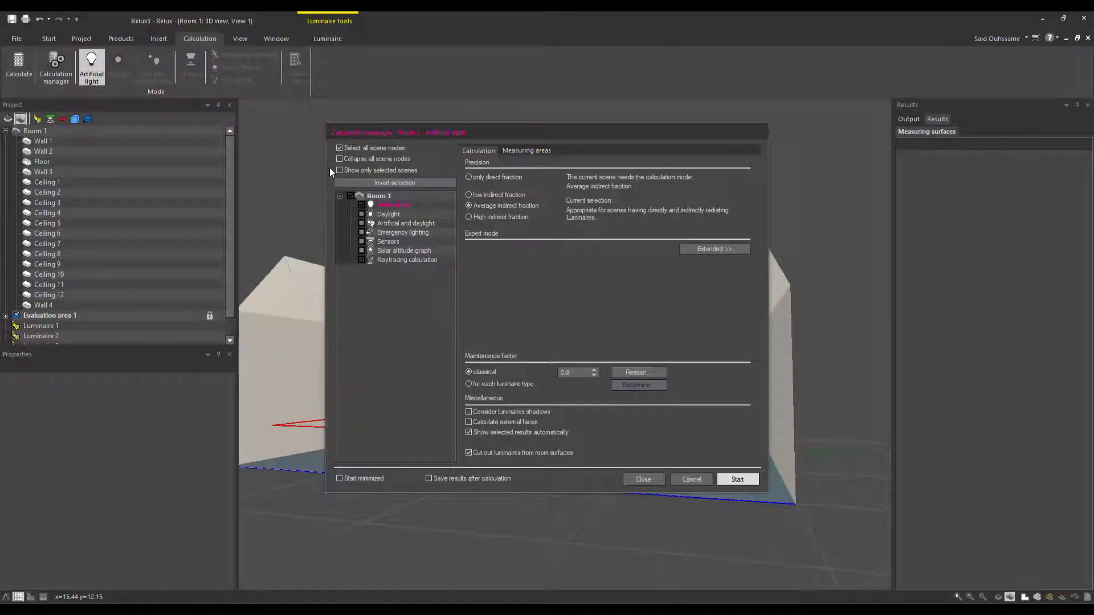
click(737, 479)
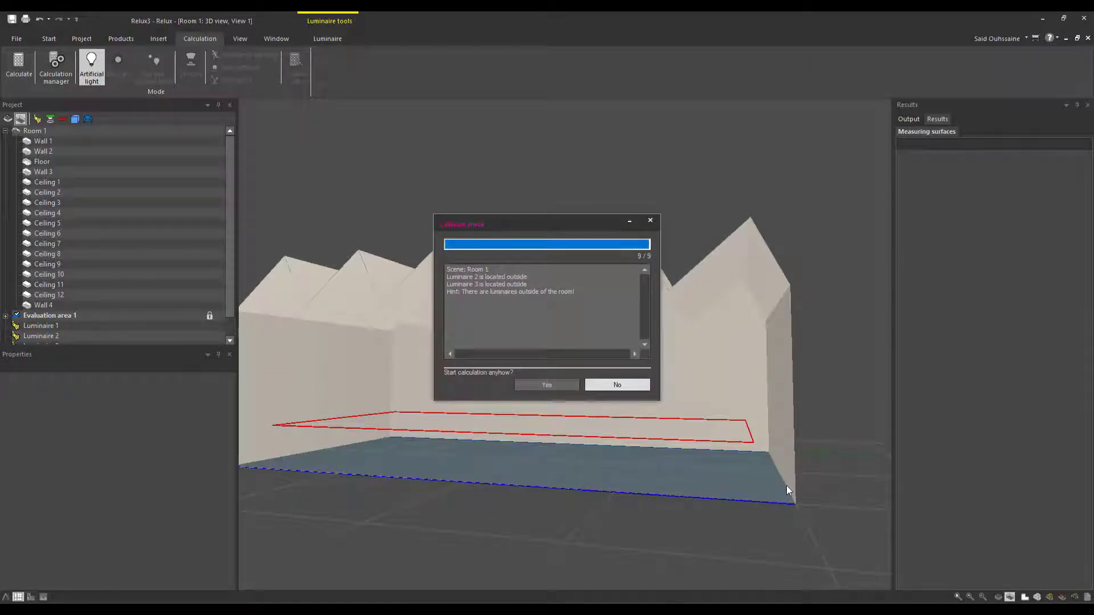
click(551, 385)
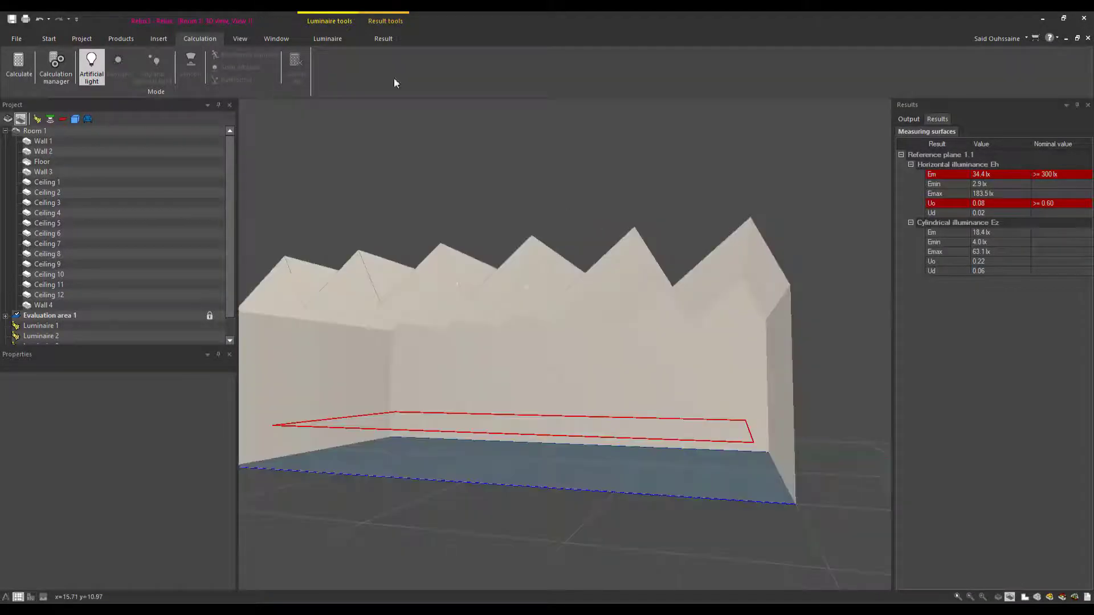
click(385, 40)
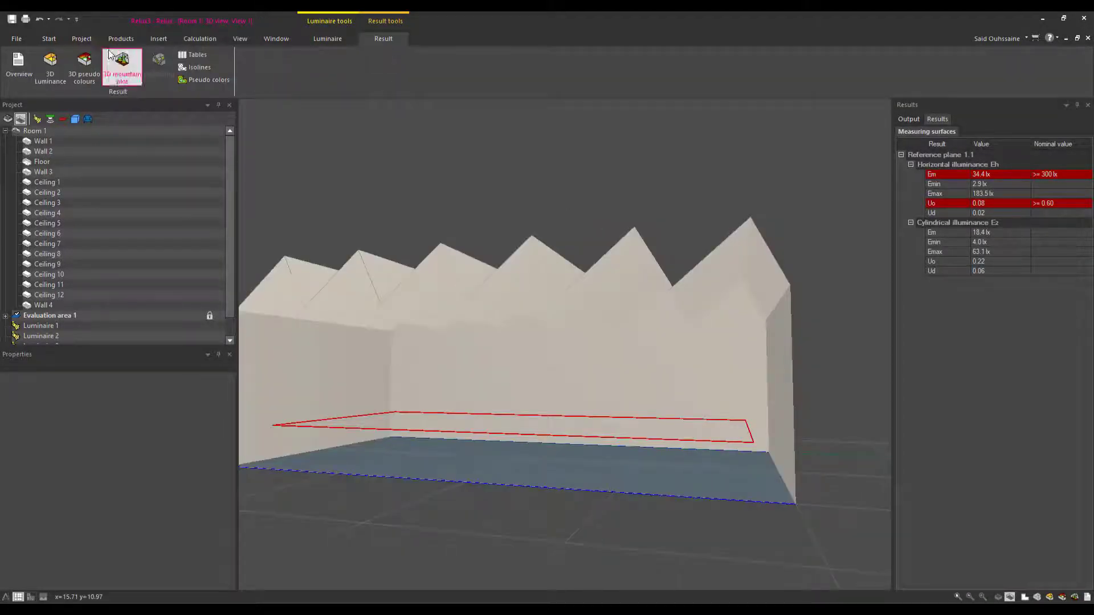
Show the results as a 3D luminance rendering turned to face the room.
click(50, 63)
mouse_move(526, 241)
mouse_down()
mouse_move(594, 256)
mouse_move(606, 317)
mouse_move(618, 321)
mouse_move(578, 307)
mouse_move(637, 319)
mouse_up()
scroll(620, 323, up, 5)
scroll(621, 323, down, 5)
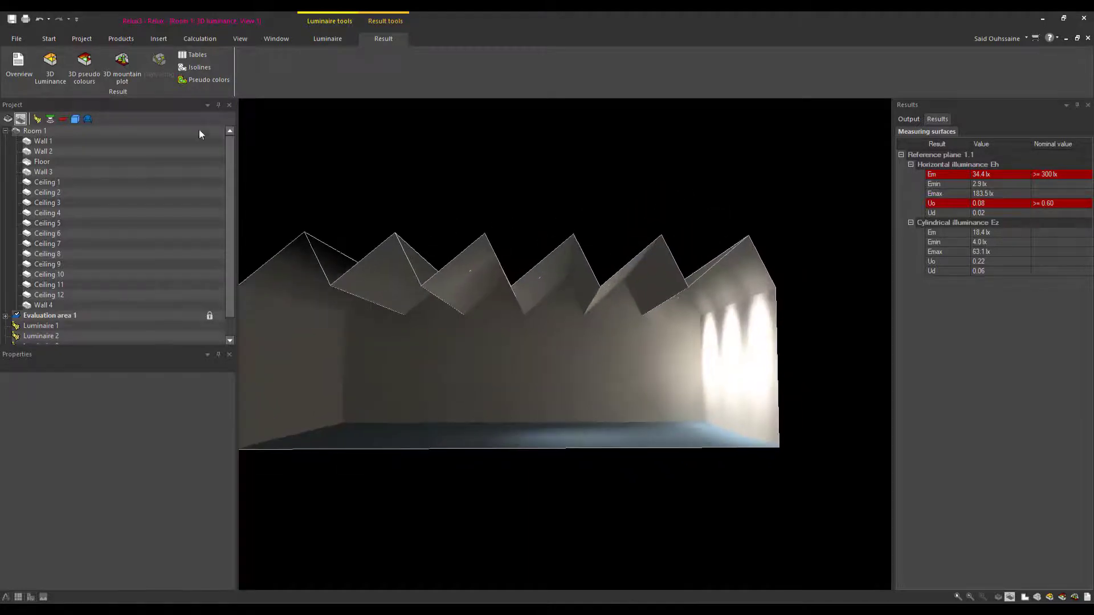
Close the calculated project without saving changes.
click(17, 39)
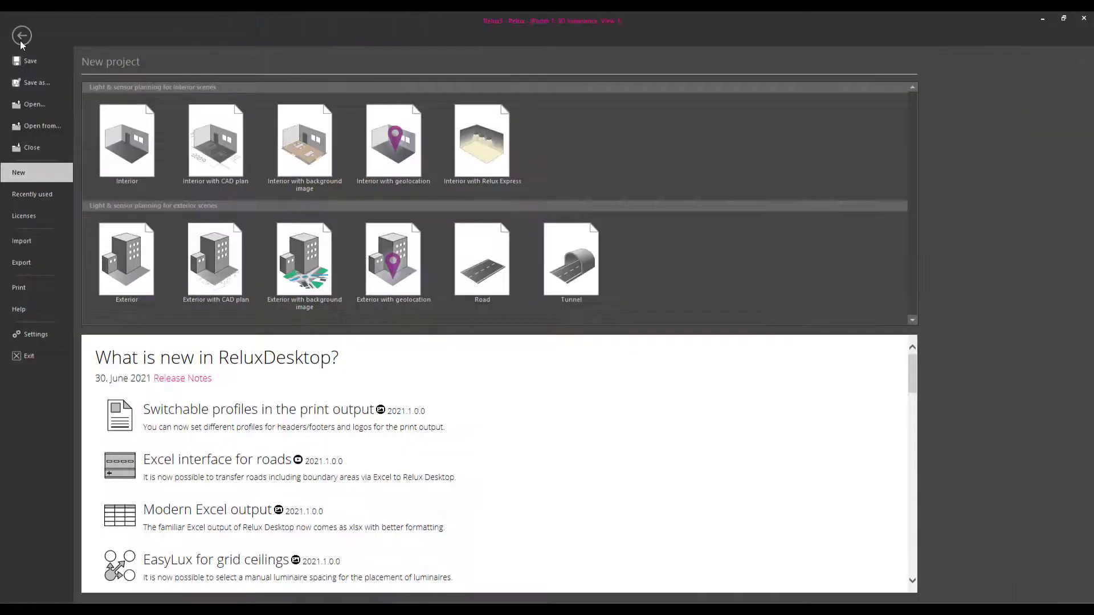
click(39, 141)
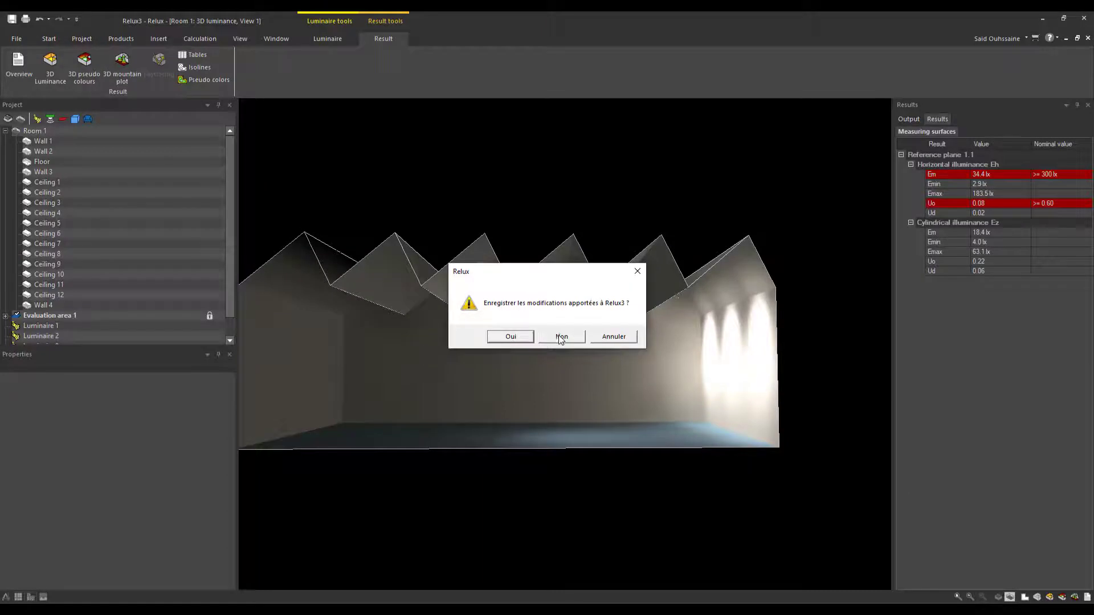
click(560, 337)
Start a new Interior project, accept its project data and open the room type list.
click(126, 143)
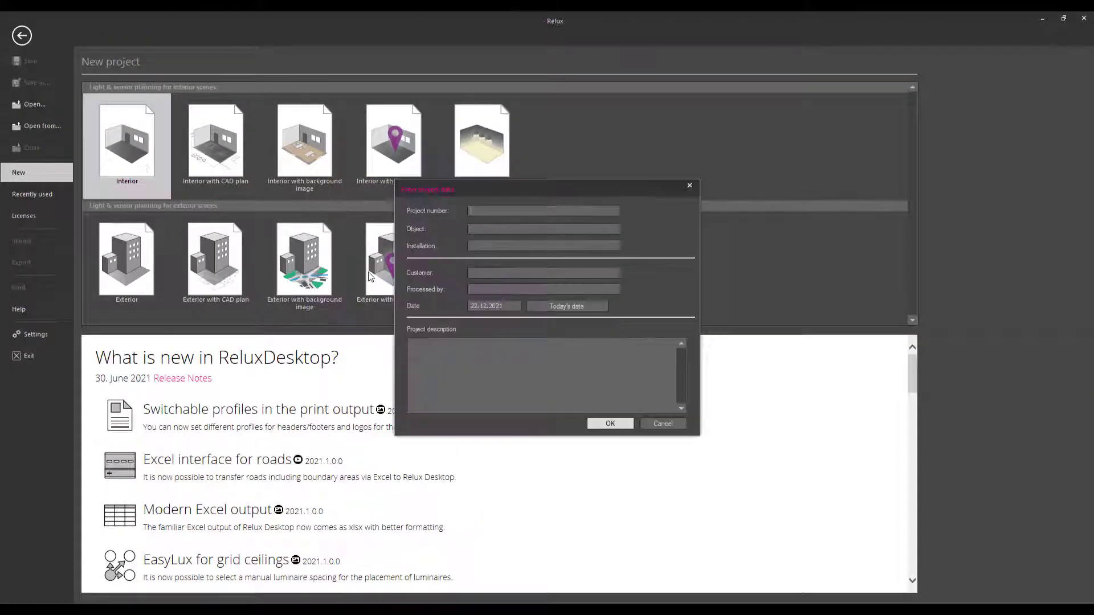
click(610, 423)
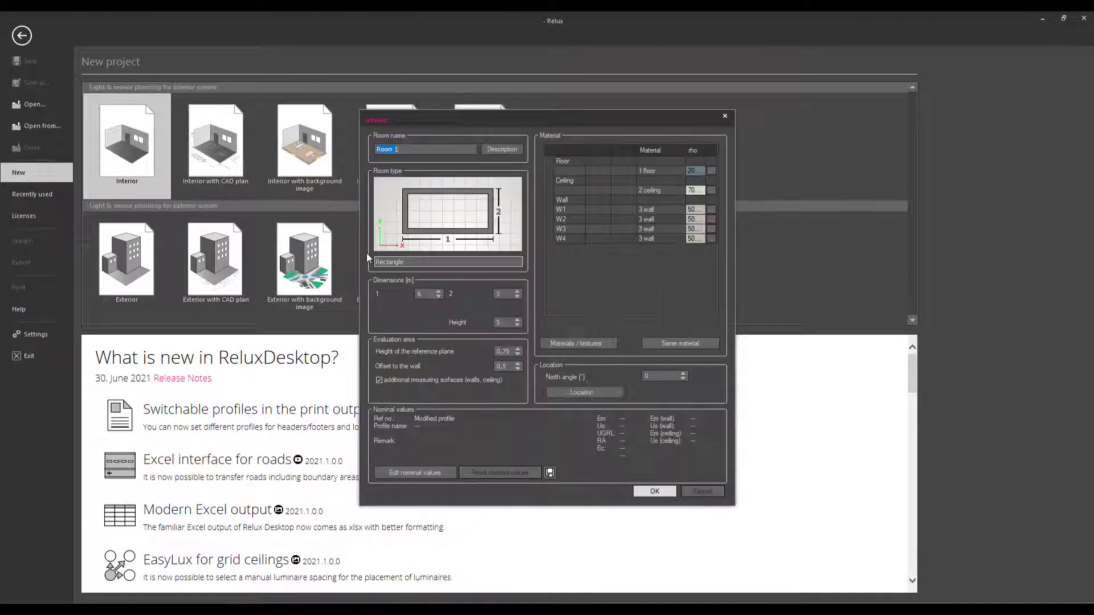
click(454, 262)
Make the room a shed-roof type and edit its n and Ay dimension values.
click(437, 294)
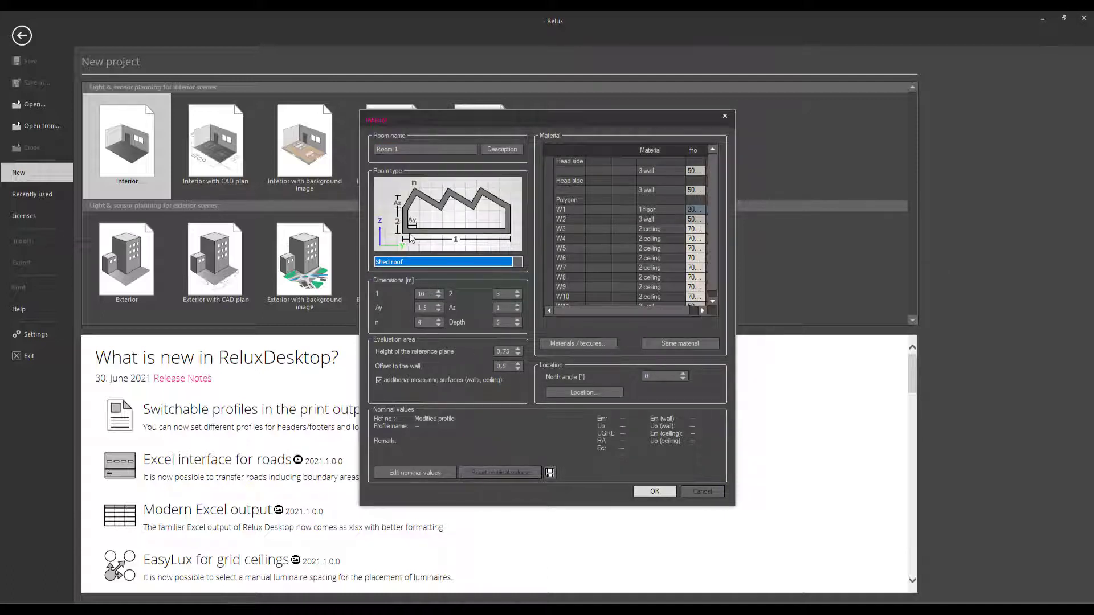
double_click(427, 320)
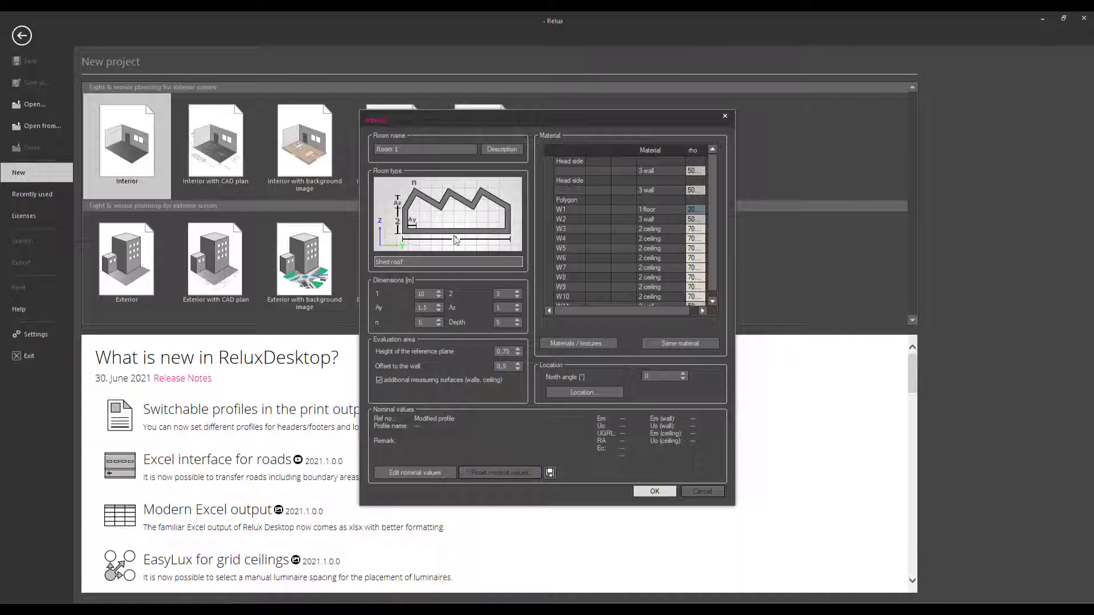
double_click(422, 308)
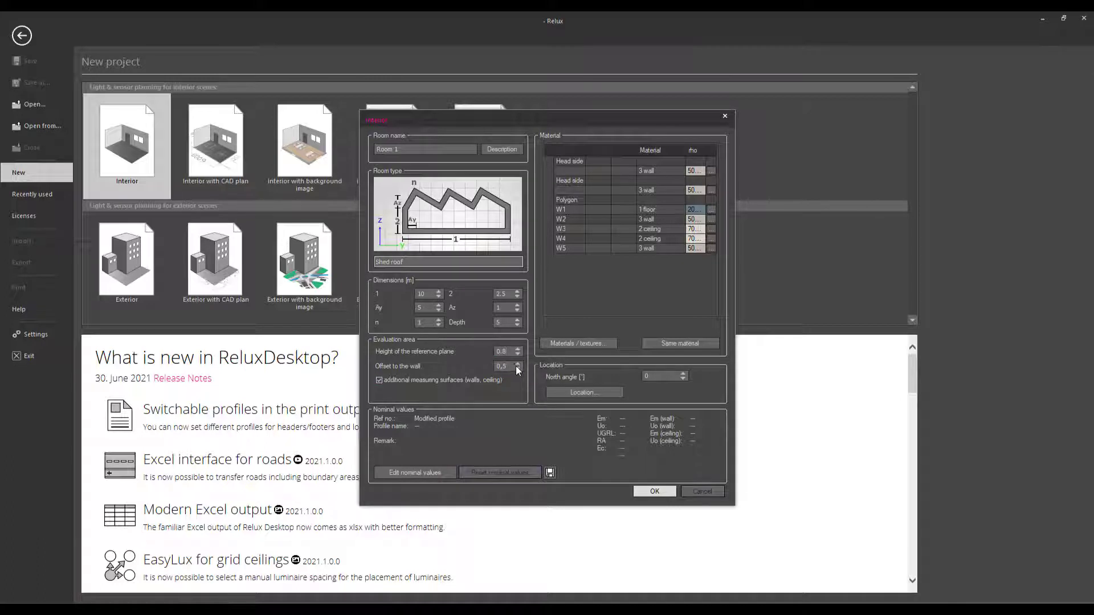
Apply the 5.26.7 Offices: Archives nominal values (200 lx) and create Room 1.
click(433, 473)
click(406, 323)
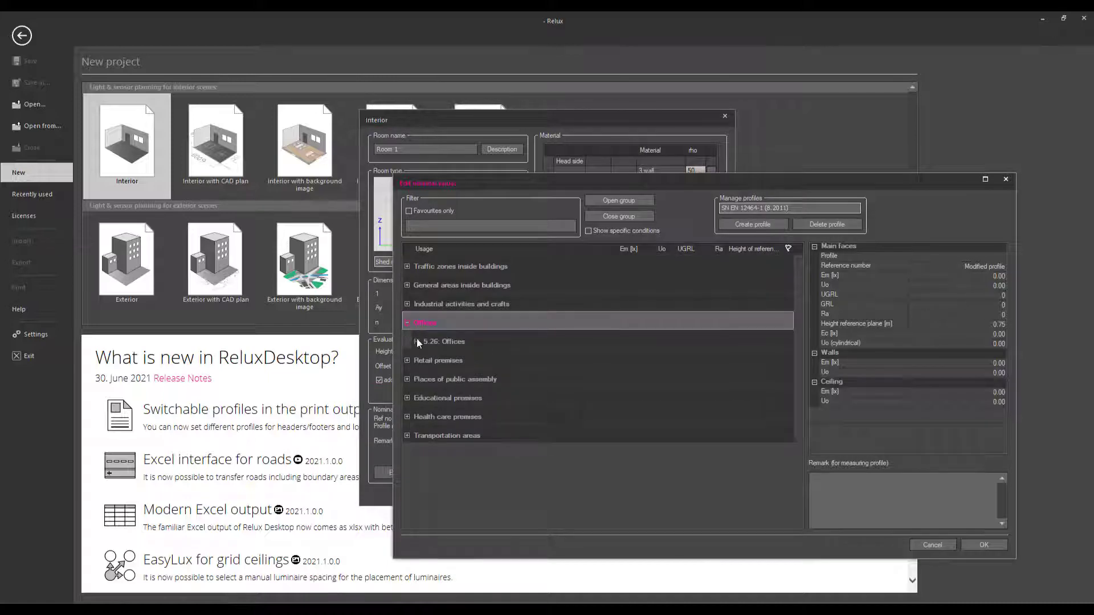
click(452, 412)
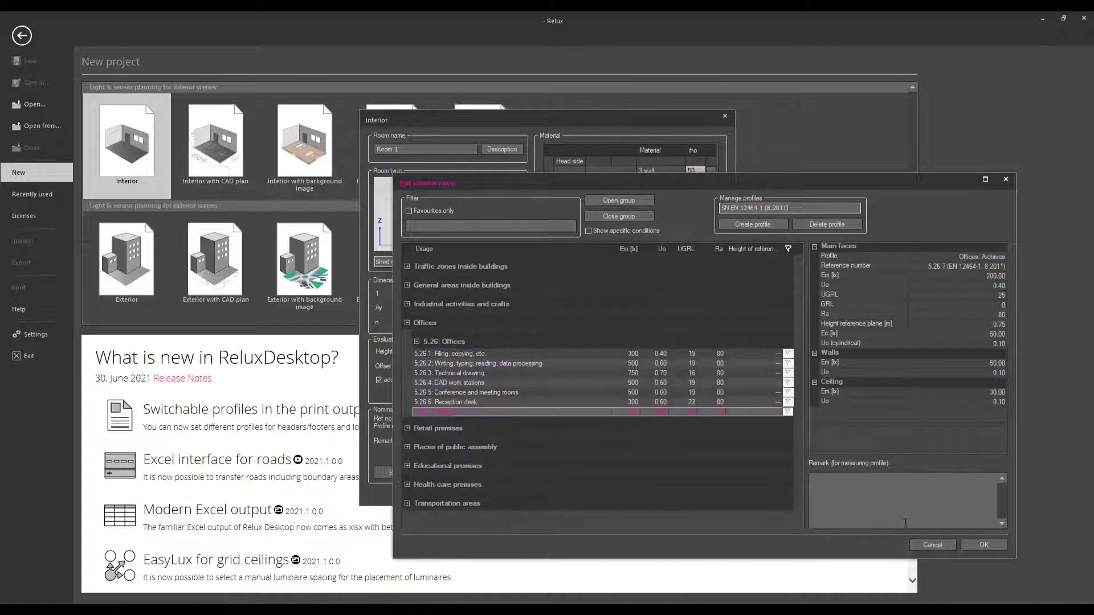
click(986, 545)
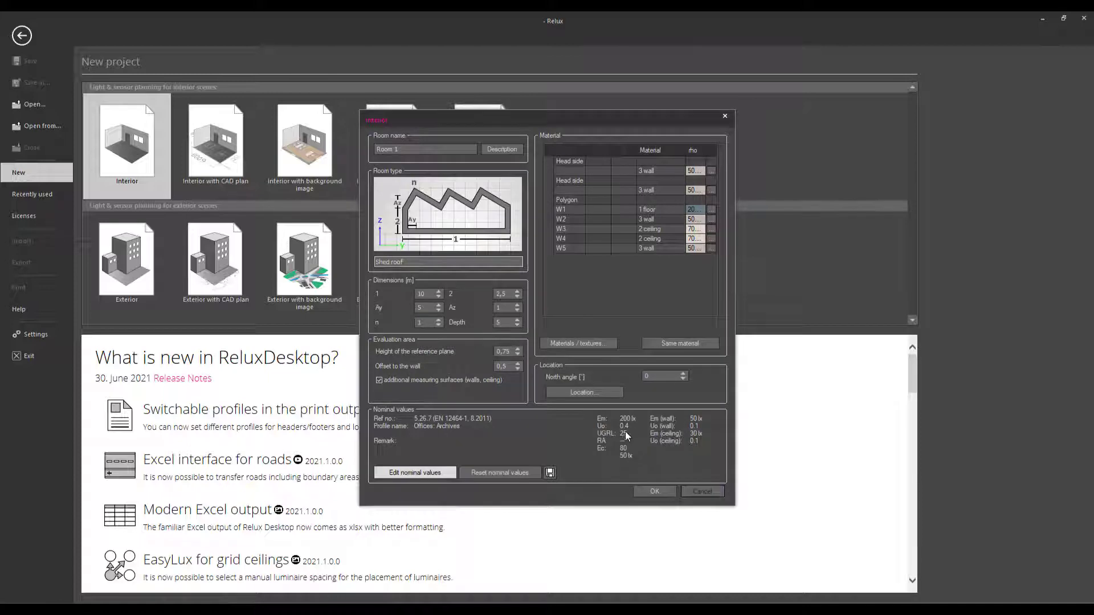
click(663, 491)
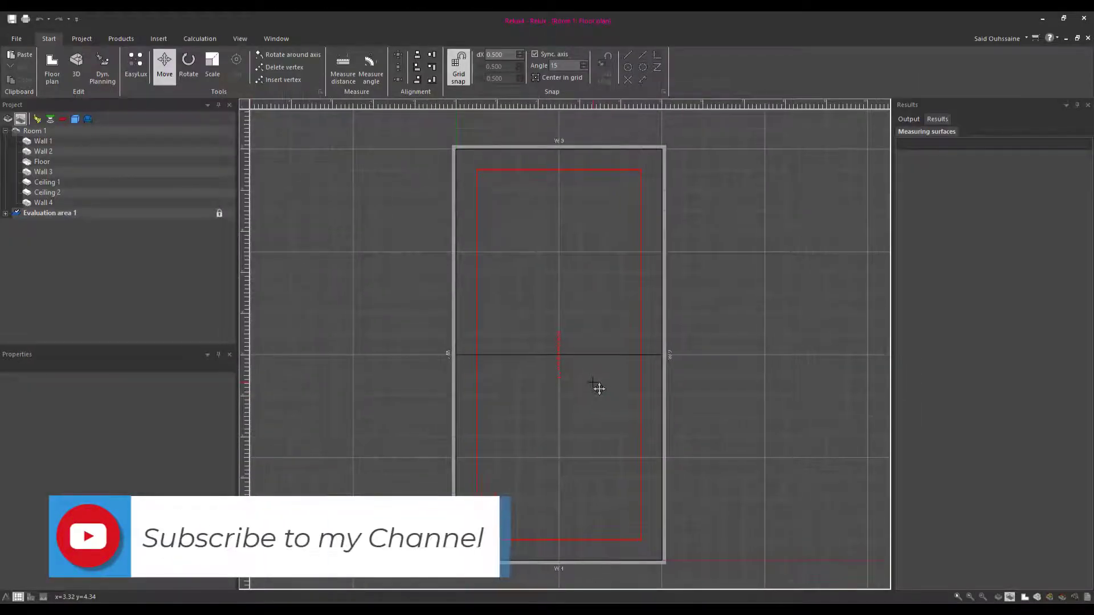
Orbit the 3D room and bring up the actions for Evaluation area 1.
middle_drag(519, 365, 667, 354)
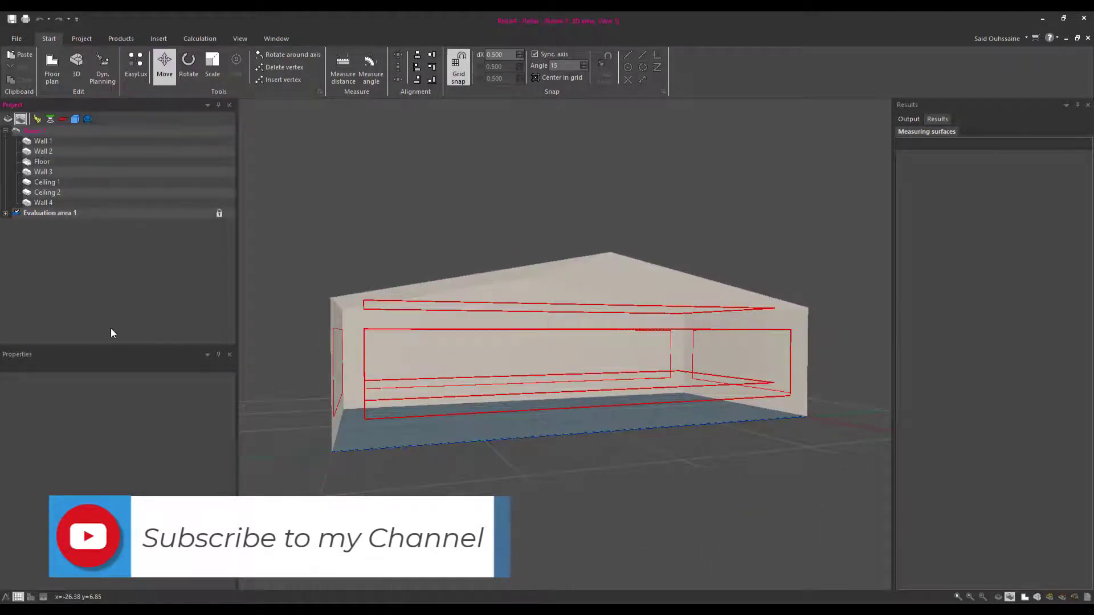
click(50, 213)
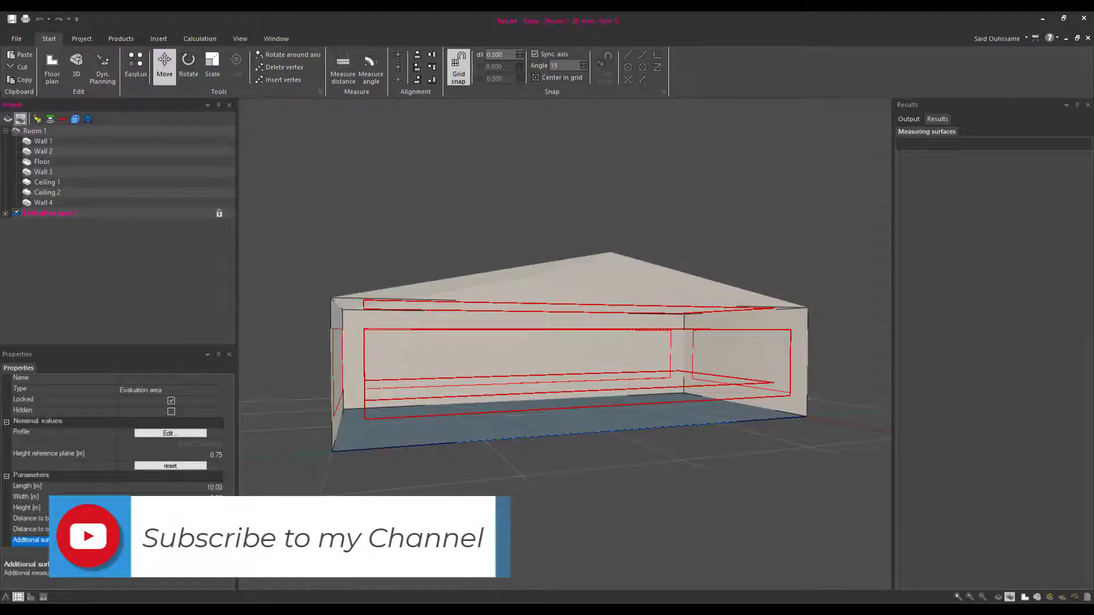
middle_drag(416, 381, 574, 335)
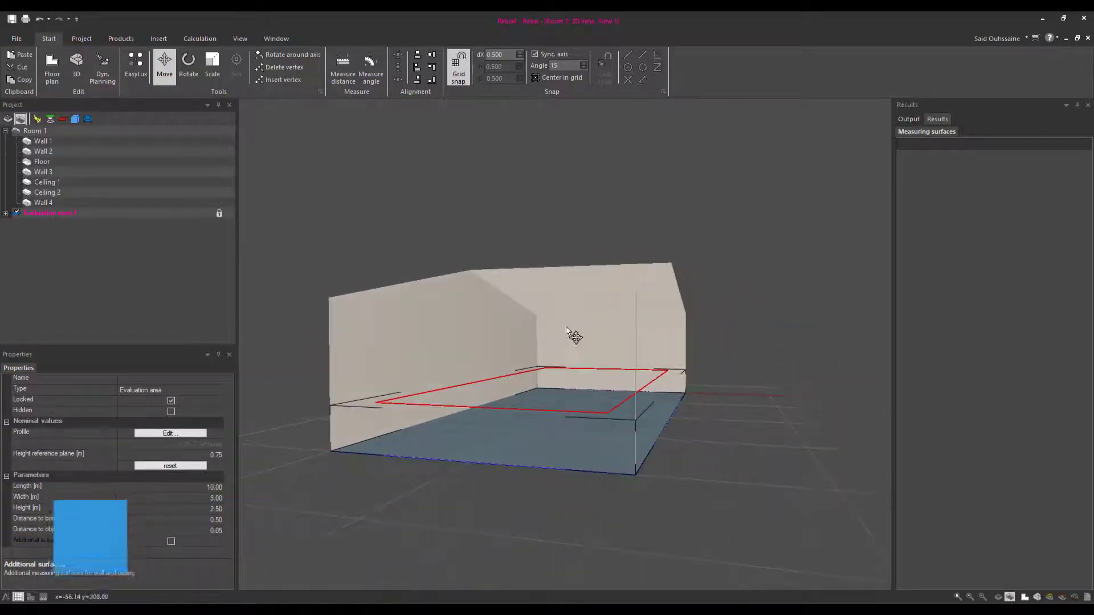
right_click(575, 322)
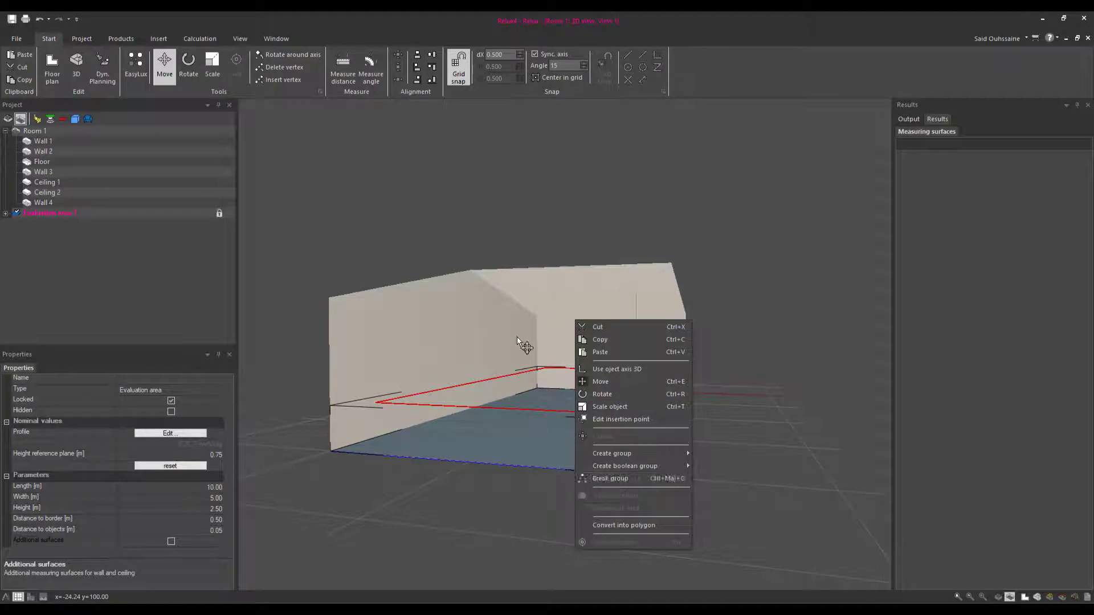
right_drag(607, 494, 508, 323)
right_click(733, 289)
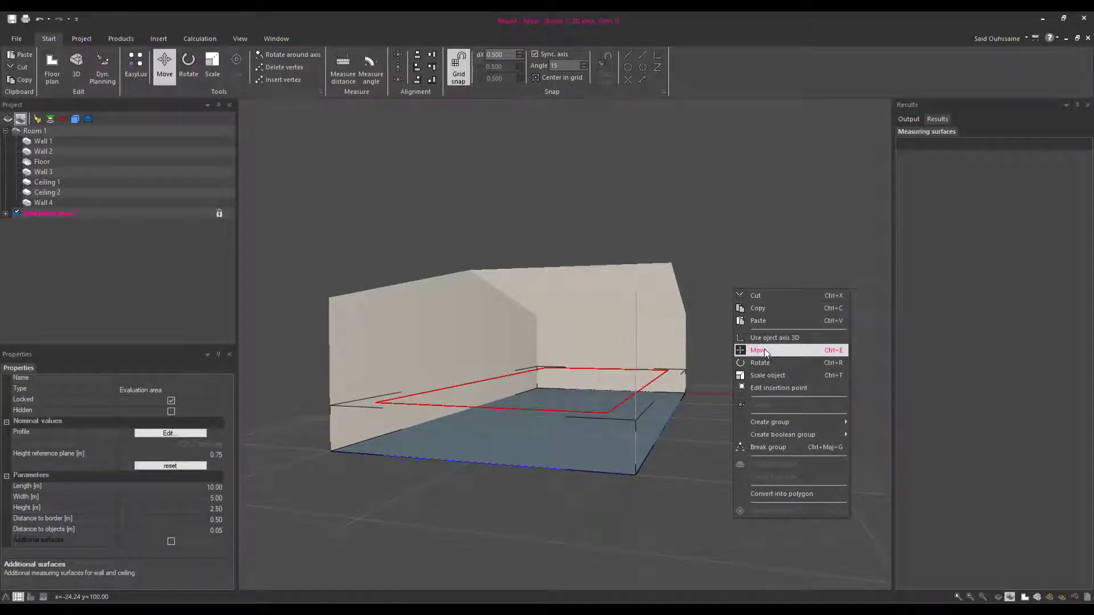
Clear the selection and switch off Show contours in the 3D view.
click(730, 238)
right_click(733, 242)
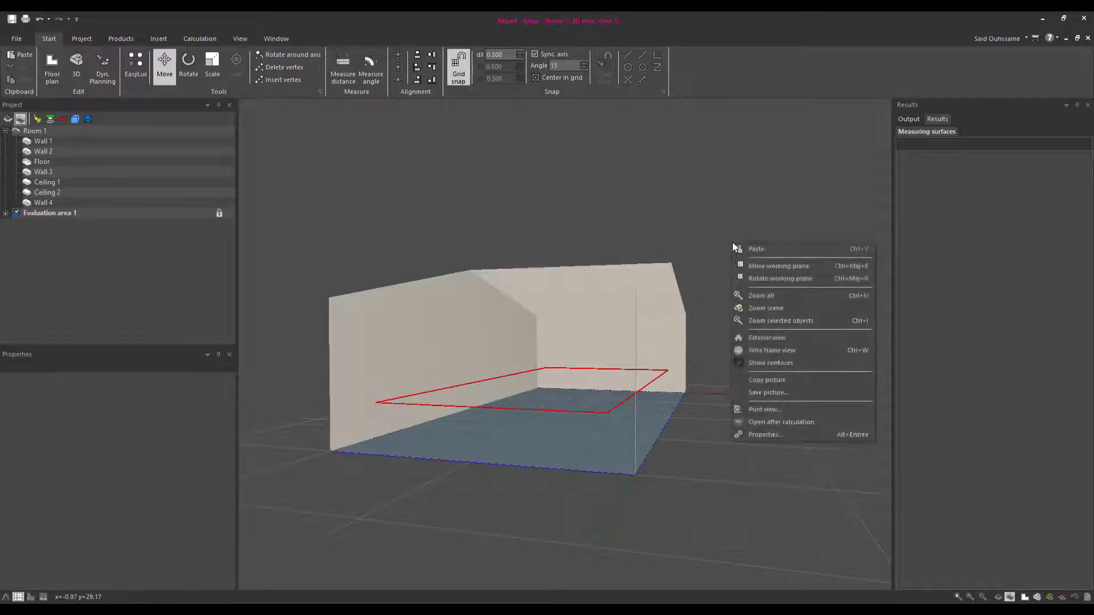
click(774, 361)
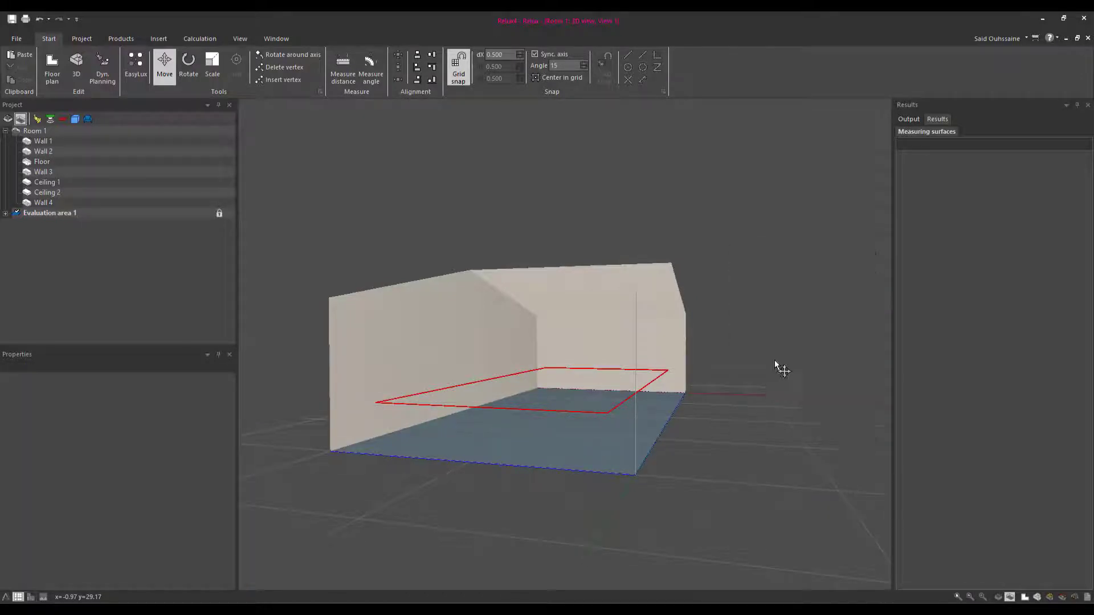
mouse_move(718, 295)
middle_down()
mouse_move(689, 359)
mouse_move(664, 334)
mouse_move(691, 300)
mouse_move(733, 293)
mouse_move(735, 314)
middle_up()
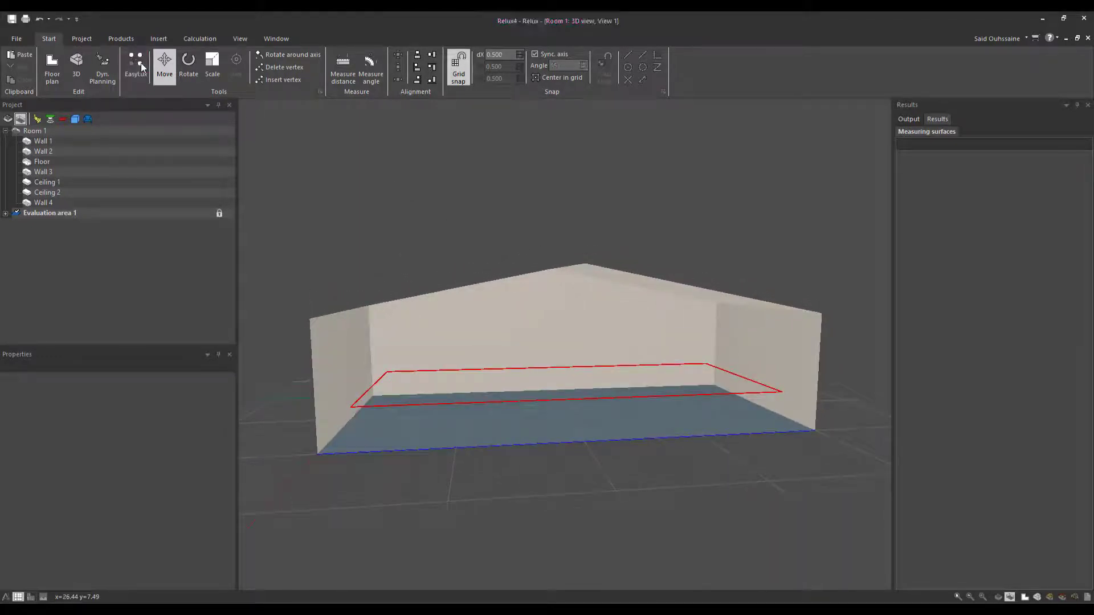
Run EasyLux with the Access Downlight, filling the room with Field 1 of 20 downlights.
click(443, 191)
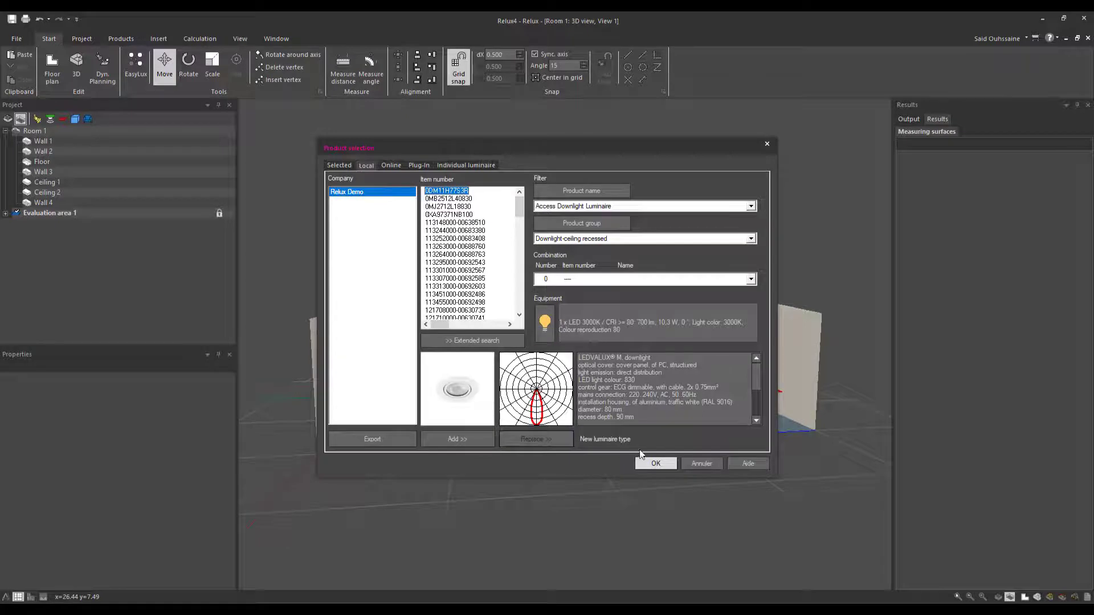
click(670, 464)
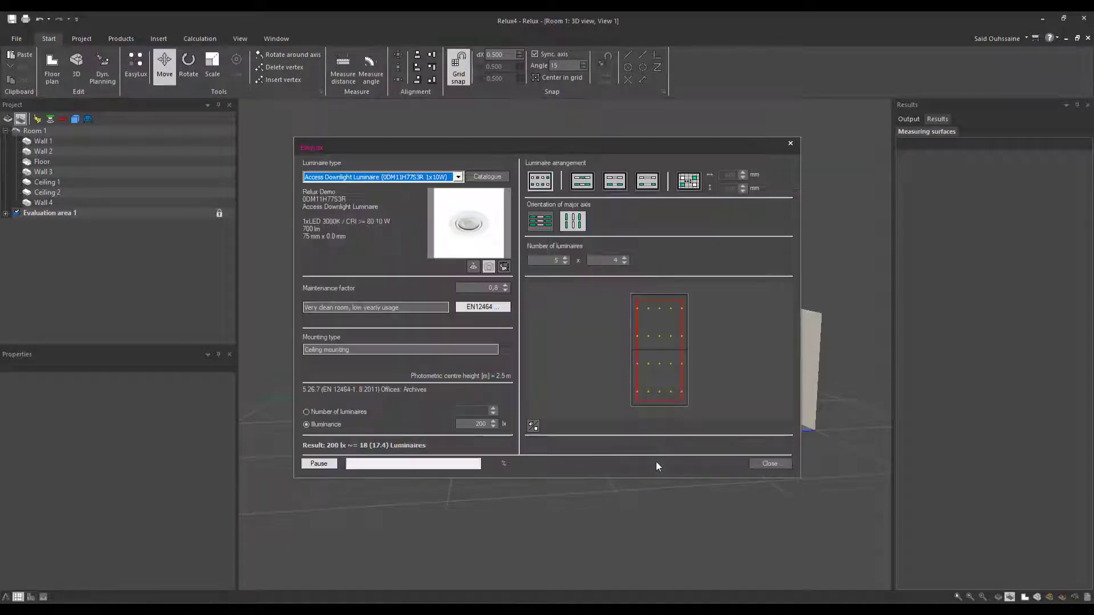
click(780, 468)
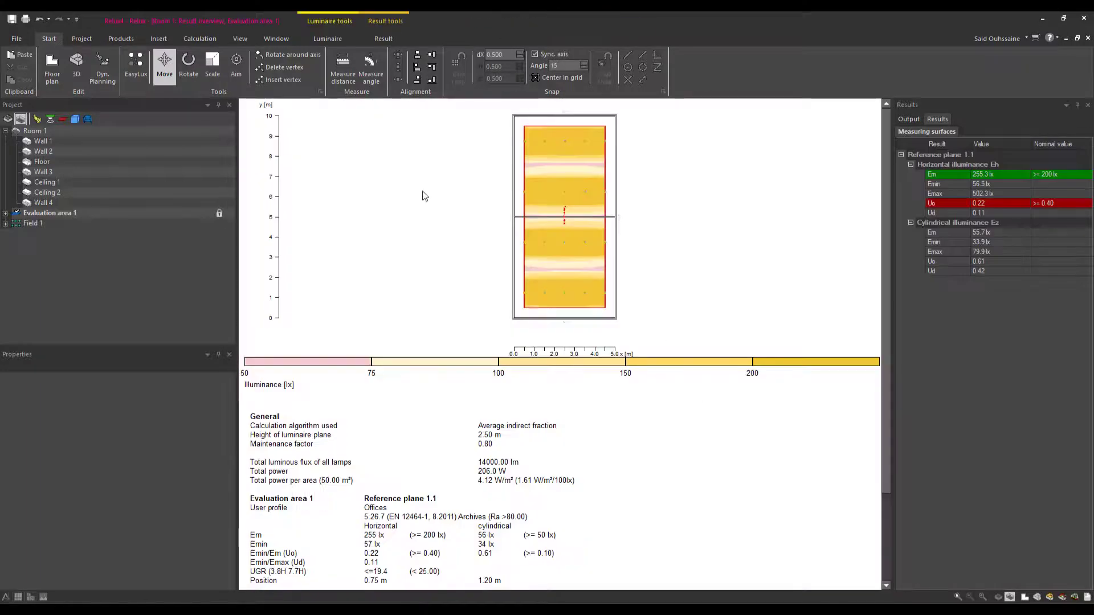
Show the lit room's 3D luminance rendering and orbit it to see the whole room.
click(383, 38)
click(50, 66)
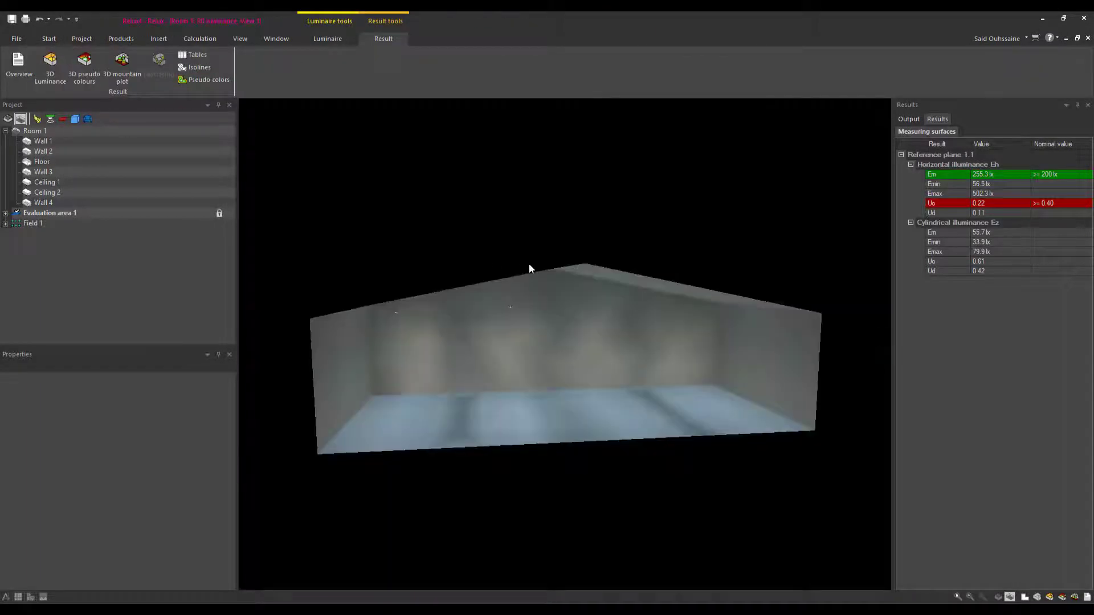
mouse_move(529, 263)
mouse_down()
mouse_move(500, 246)
mouse_move(513, 226)
mouse_up()
scroll(633, 311, up, 3)
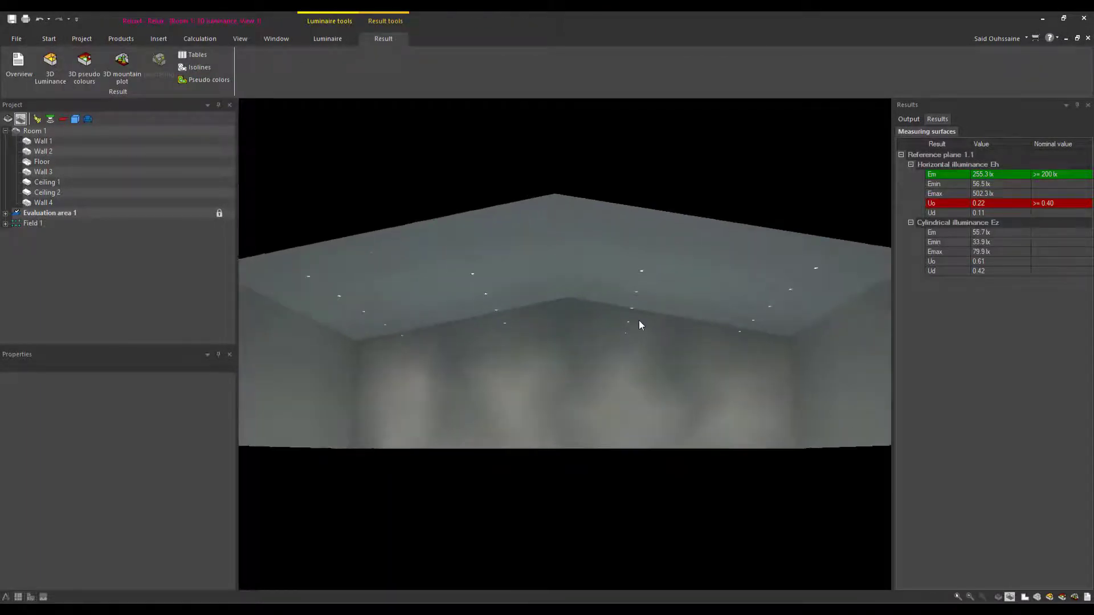
drag(639, 324, 751, 330)
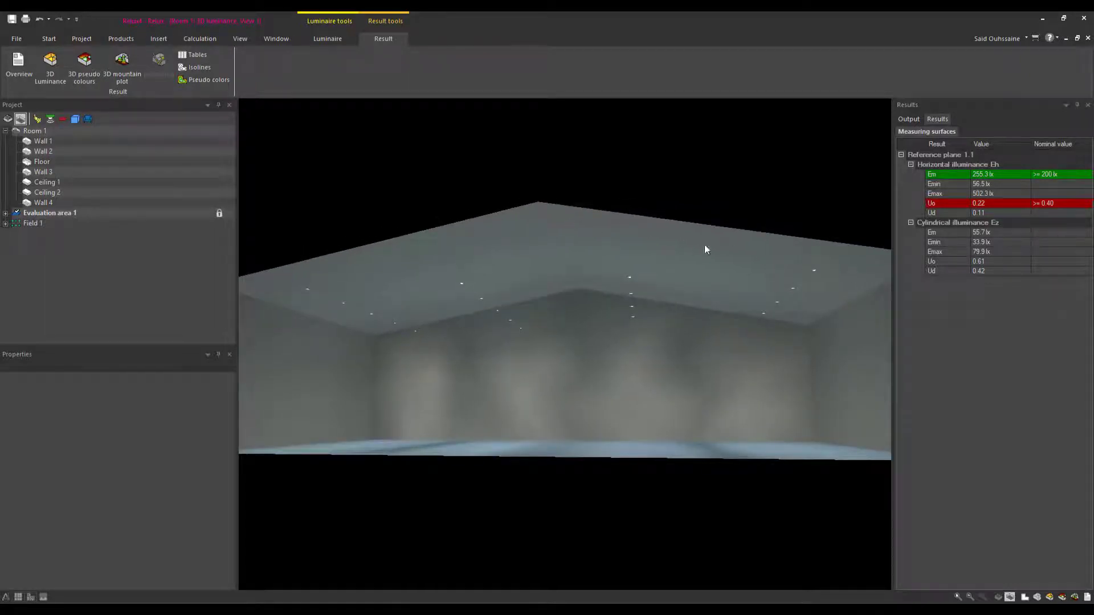
drag(434, 311, 477, 334)
Delete the EasyLux luminaire field Field 1 from Room 1's floor plan.
key(ctrl+Tab)
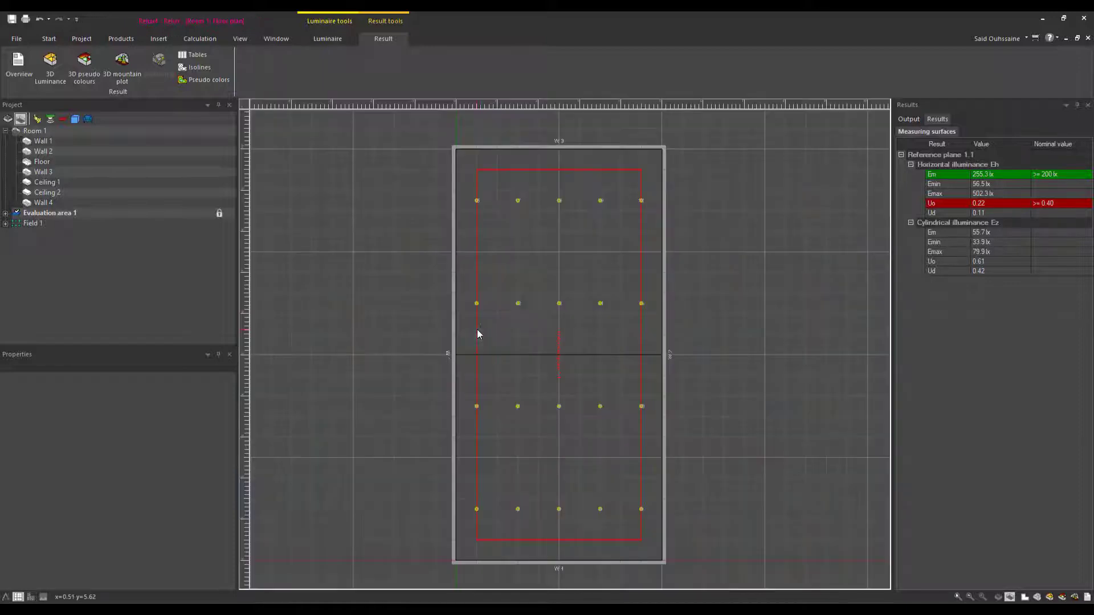
click(499, 326)
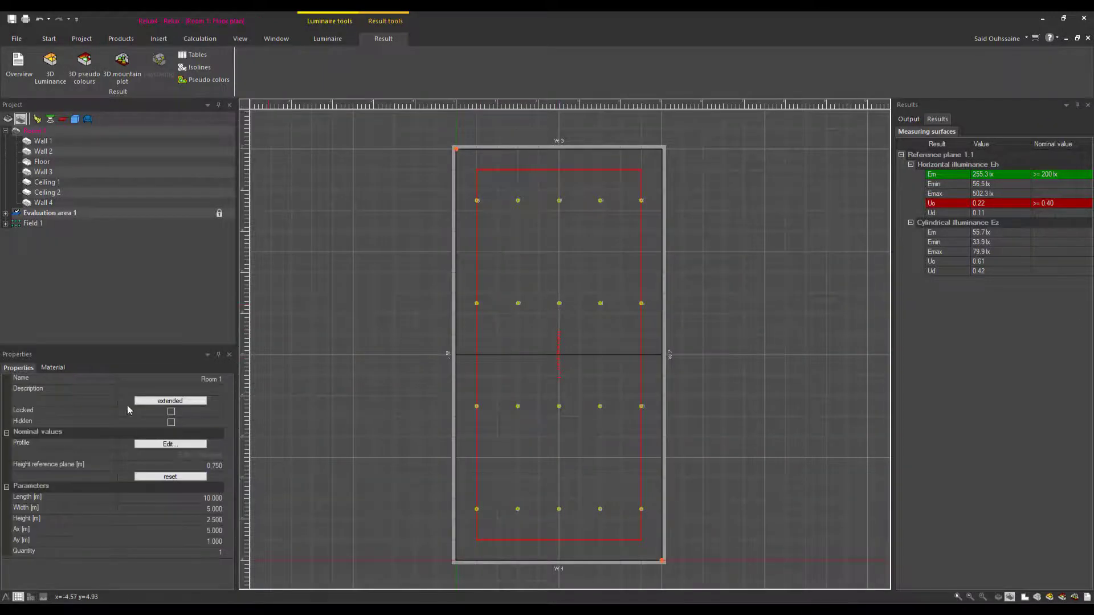
click(31, 223)
key(Delete)
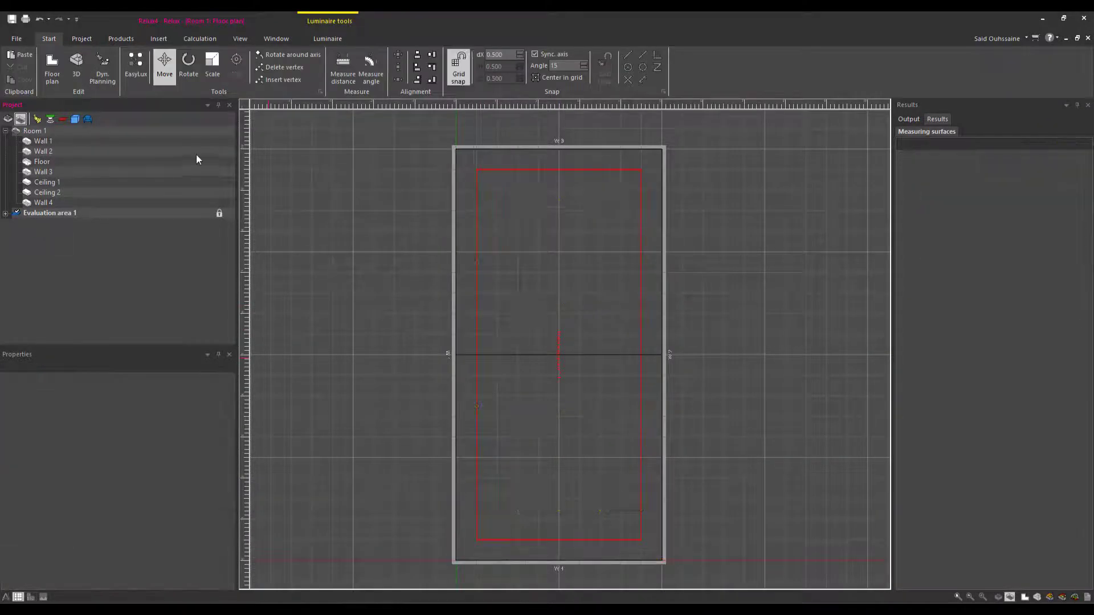
Place a new 3 × 2 field of recessed downlights in the room.
click(121, 39)
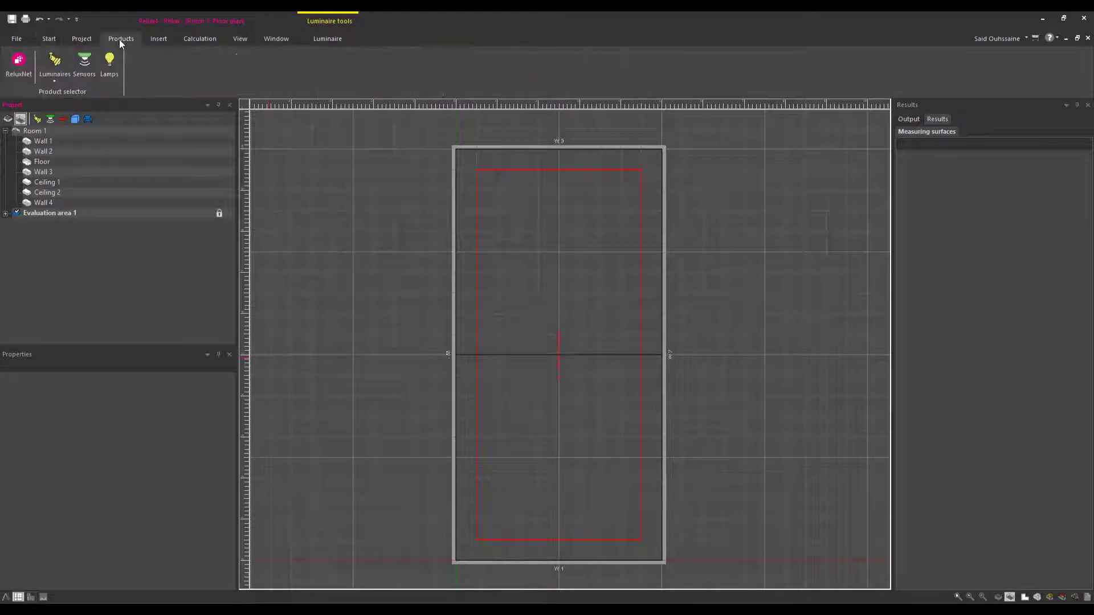
click(55, 65)
click(155, 176)
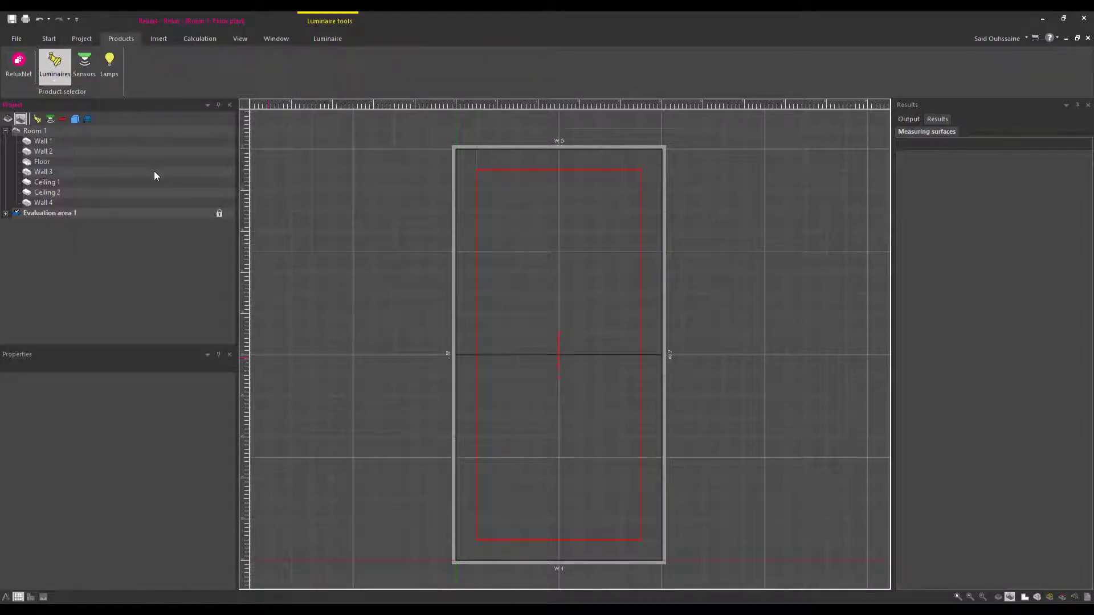
click(56, 84)
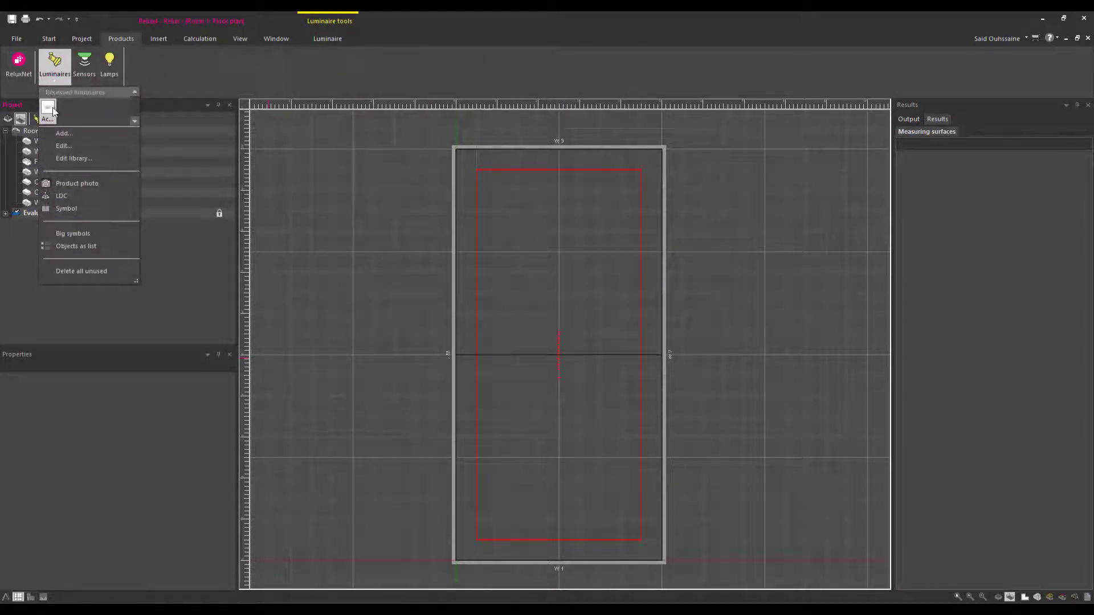
click(81, 118)
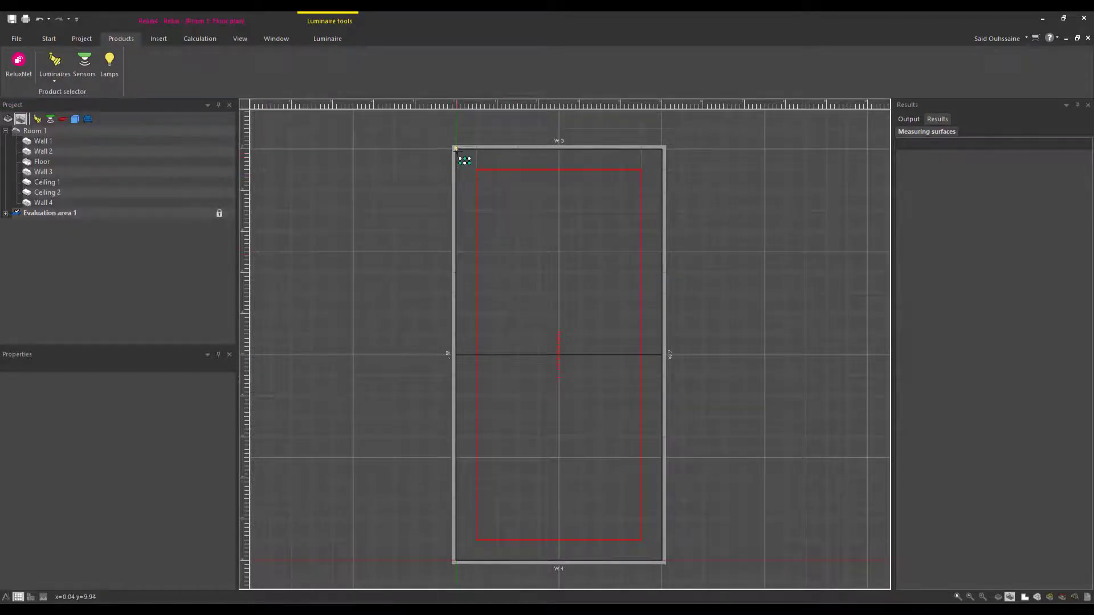
scroll(668, 357, up, 1)
click(666, 355)
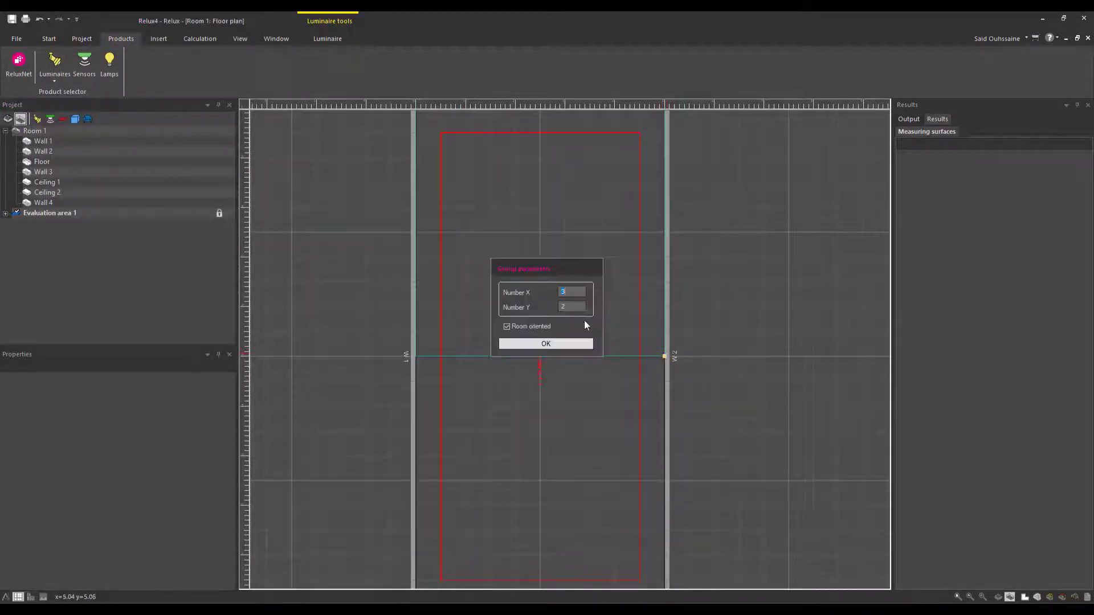
click(578, 344)
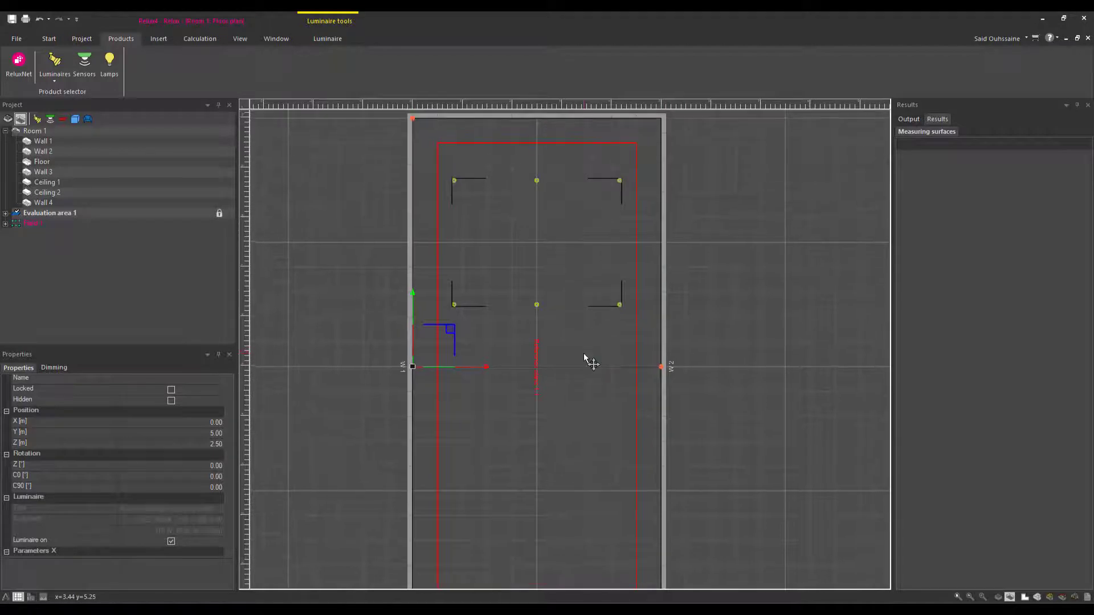
key(ctrl+Tab)
Rotate the luminaire field with the Rotate gizmo, entering 90.
drag(581, 365, 524, 364)
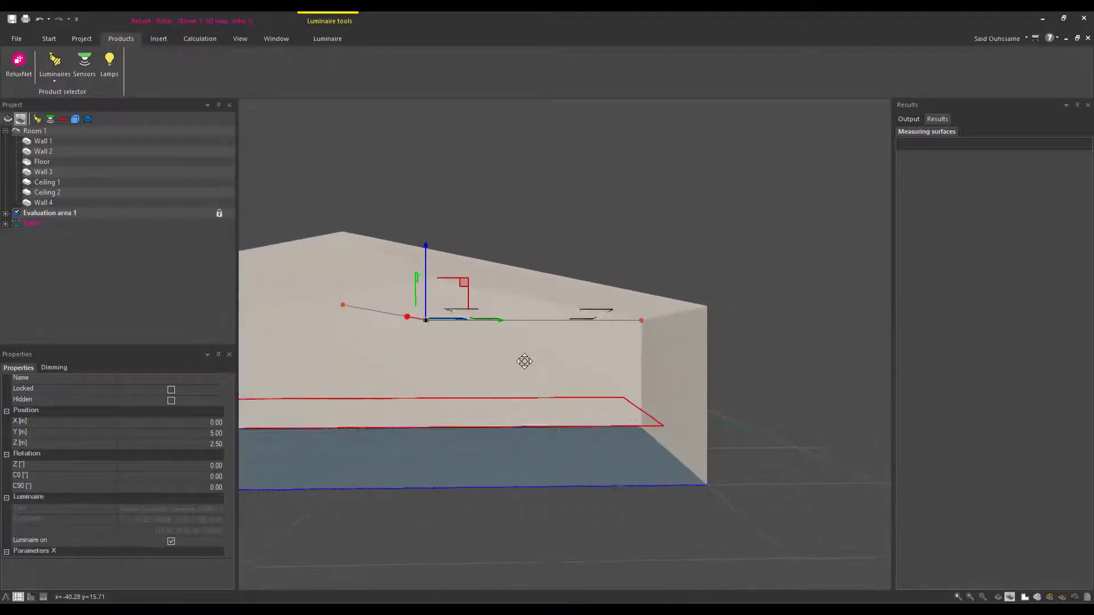
drag(414, 238, 528, 249)
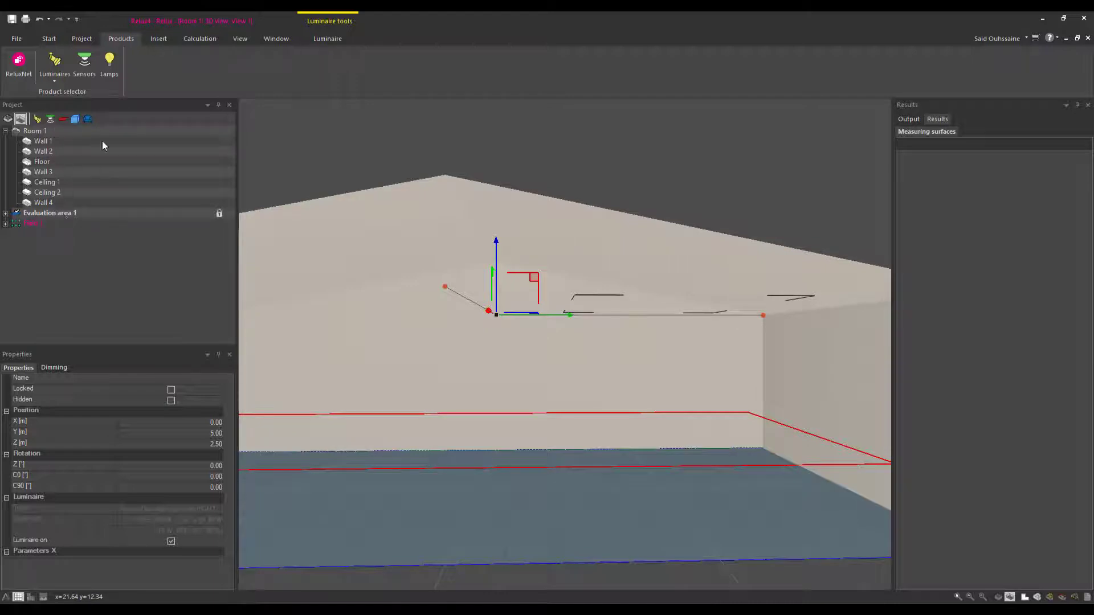
click(49, 38)
click(188, 65)
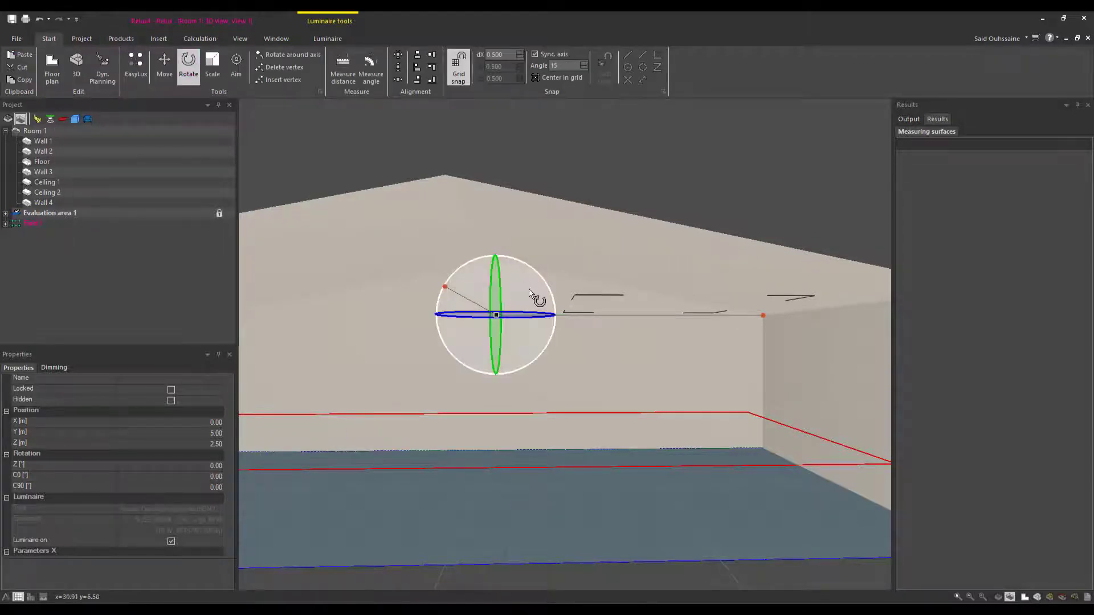
mouse_move(528, 285)
mouse_down()
mouse_move(539, 288)
mouse_move(530, 276)
mouse_move(541, 293)
mouse_move(530, 282)
mouse_move(534, 301)
mouse_up()
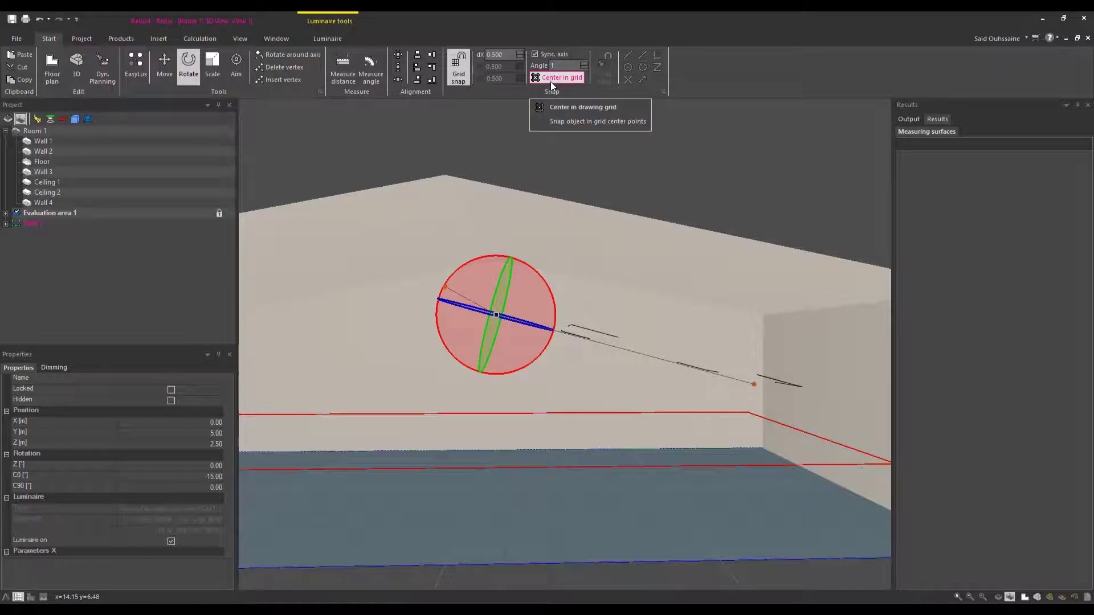
drag(554, 294, 538, 293)
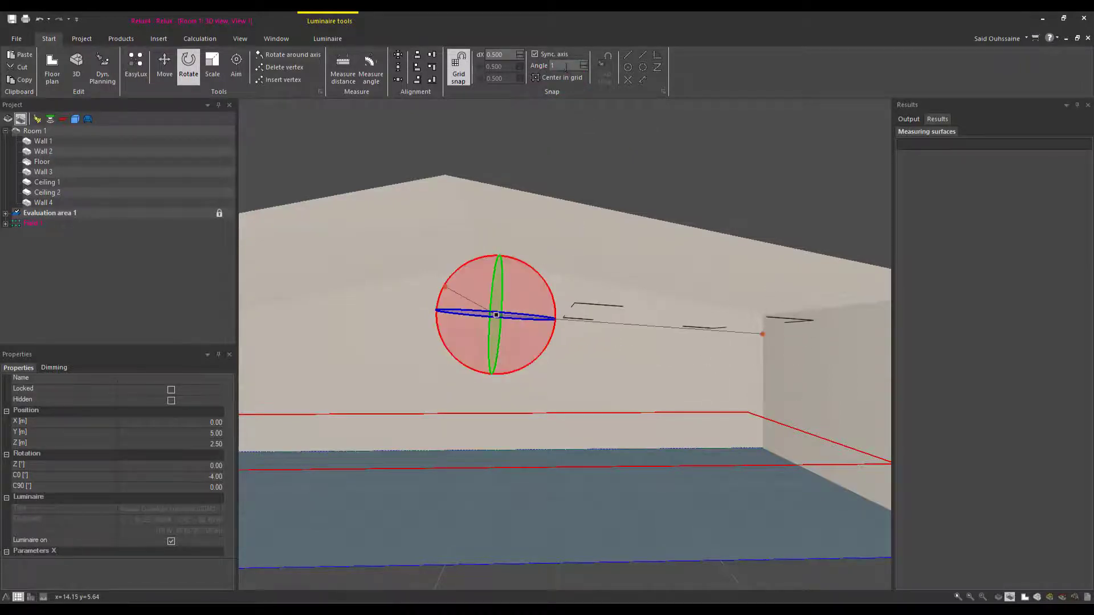
text(90)
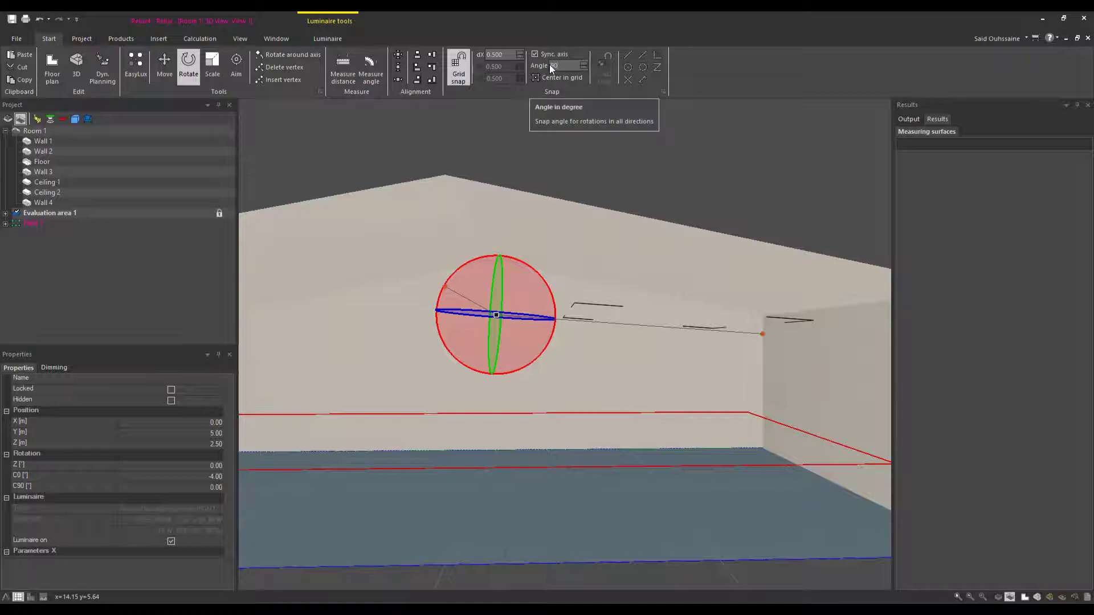
key(Escape)
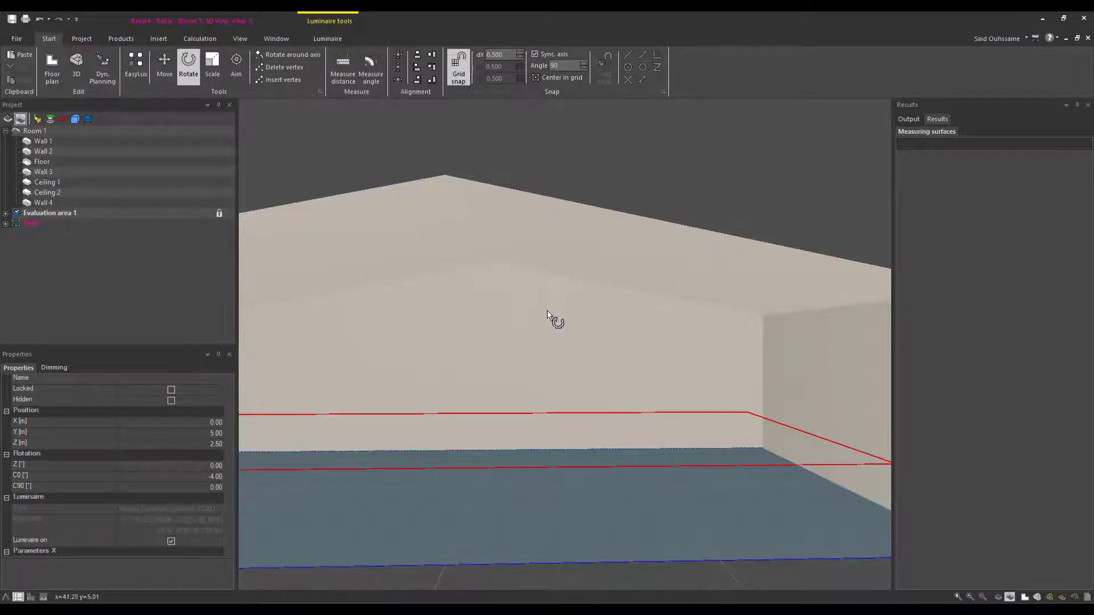
Reselect Field 1 and keep turning it with the rotation gizmo.
scroll(561, 317, down, 2)
scroll(581, 312, up, 4)
click(581, 311)
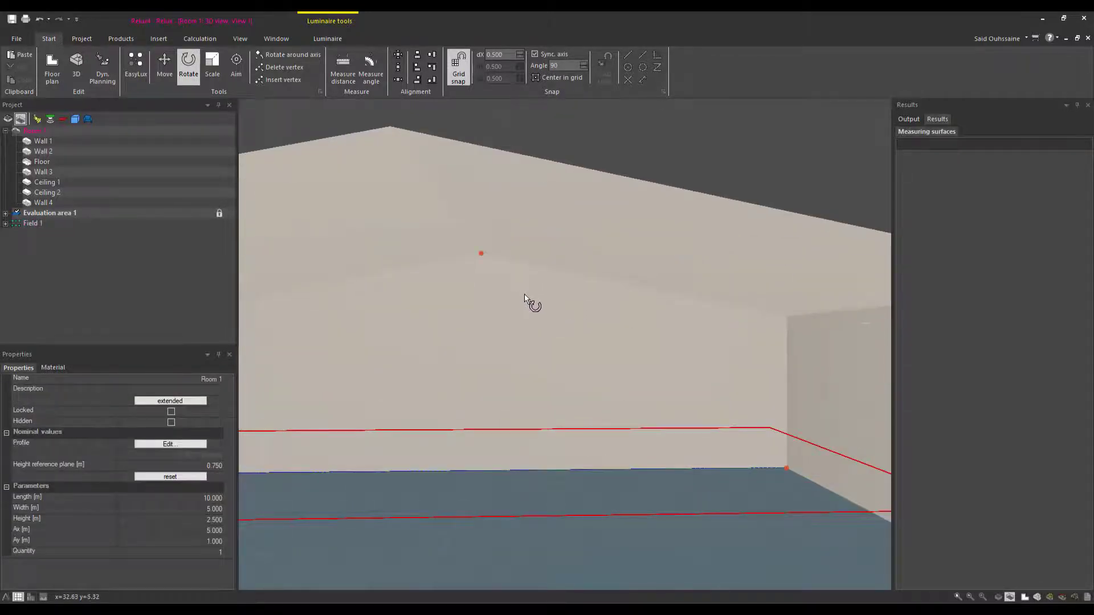
key(Escape)
click(33, 223)
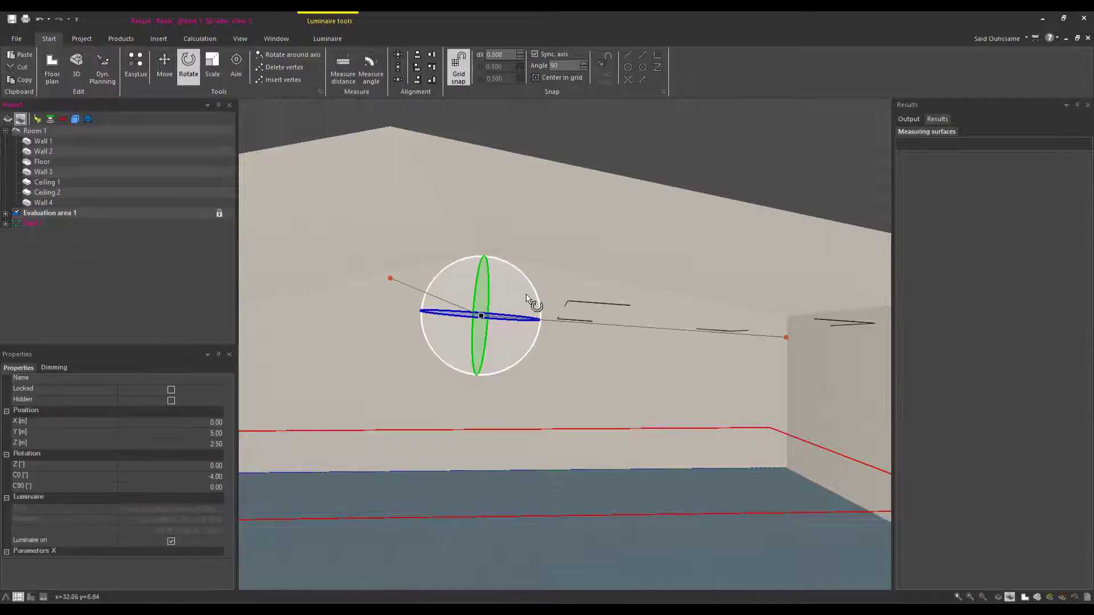
mouse_move(518, 323)
mouse_down()
mouse_move(509, 349)
mouse_move(483, 251)
mouse_up()
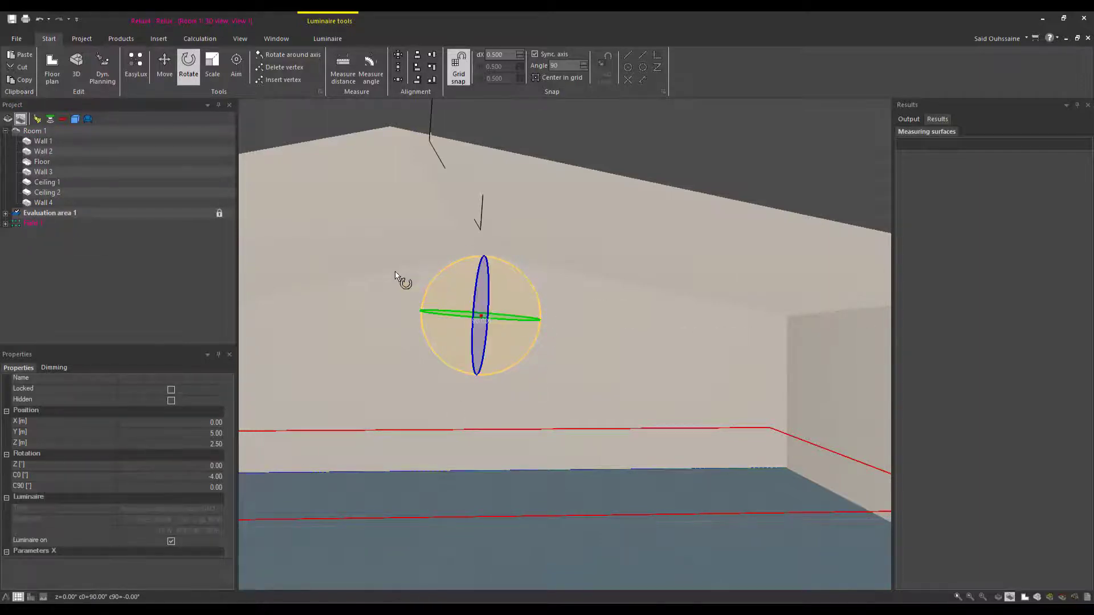
drag(398, 276, 548, 315)
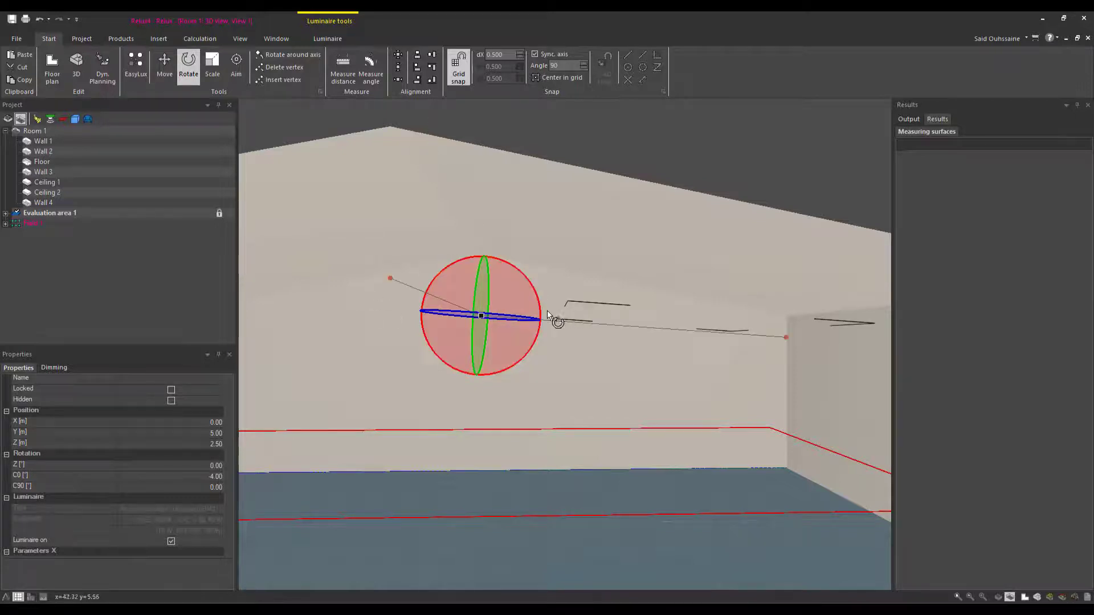
Set the rotation snap angle to 5° and turn the field to C0 -4°.
click(536, 65)
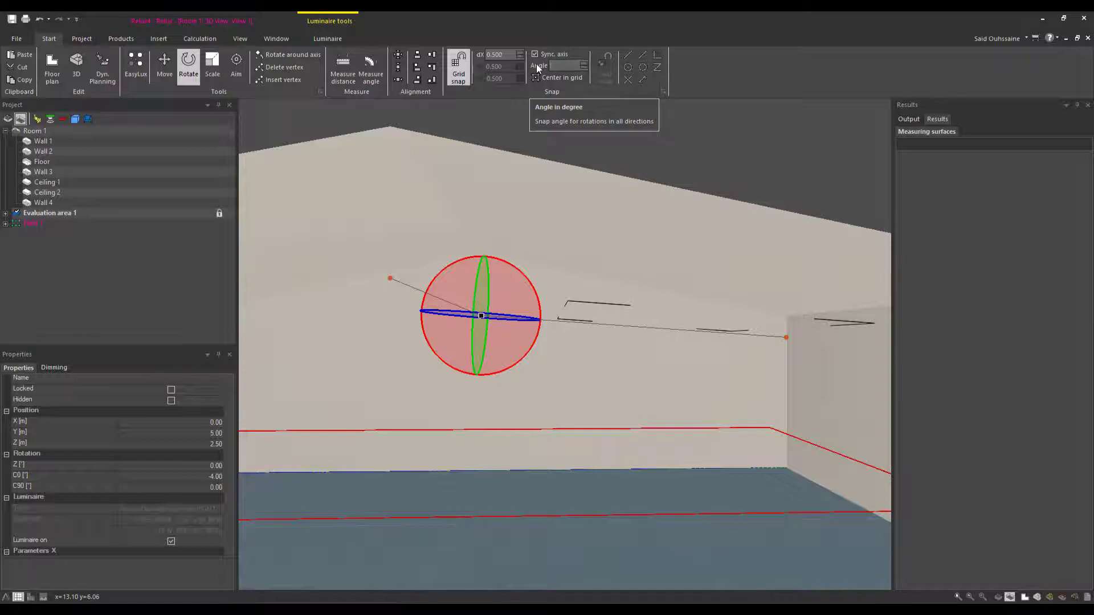
text(5)
mouse_move(525, 305)
mouse_down()
mouse_move(506, 279)
mouse_move(515, 300)
mouse_up()
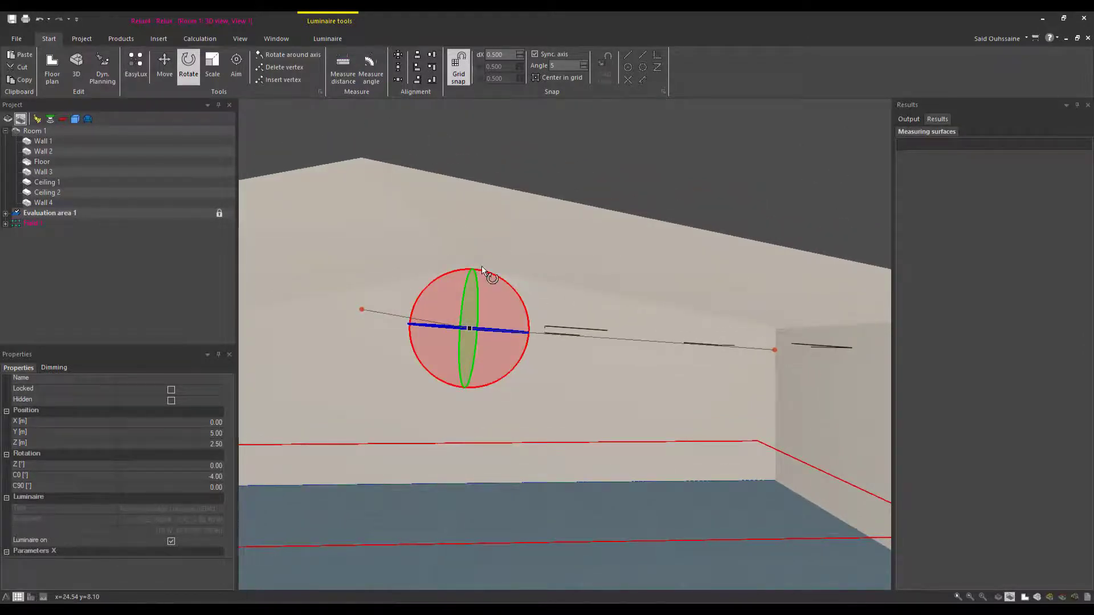
key(Escape)
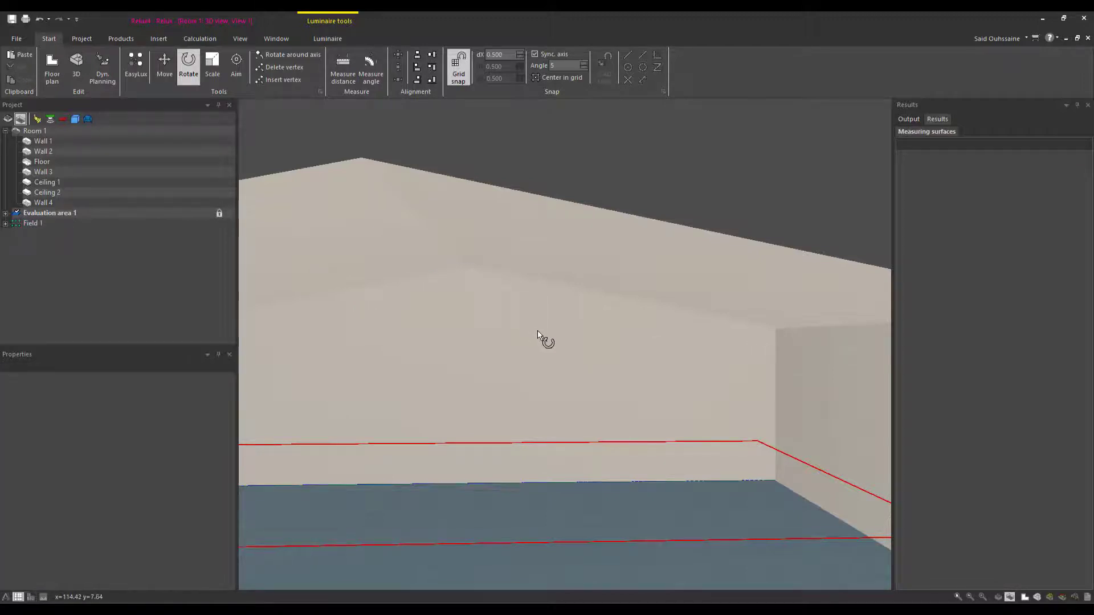
Select Field 1 and rotate it further to a C0 angle of -14°.
click(553, 332)
key(Escape)
click(553, 332)
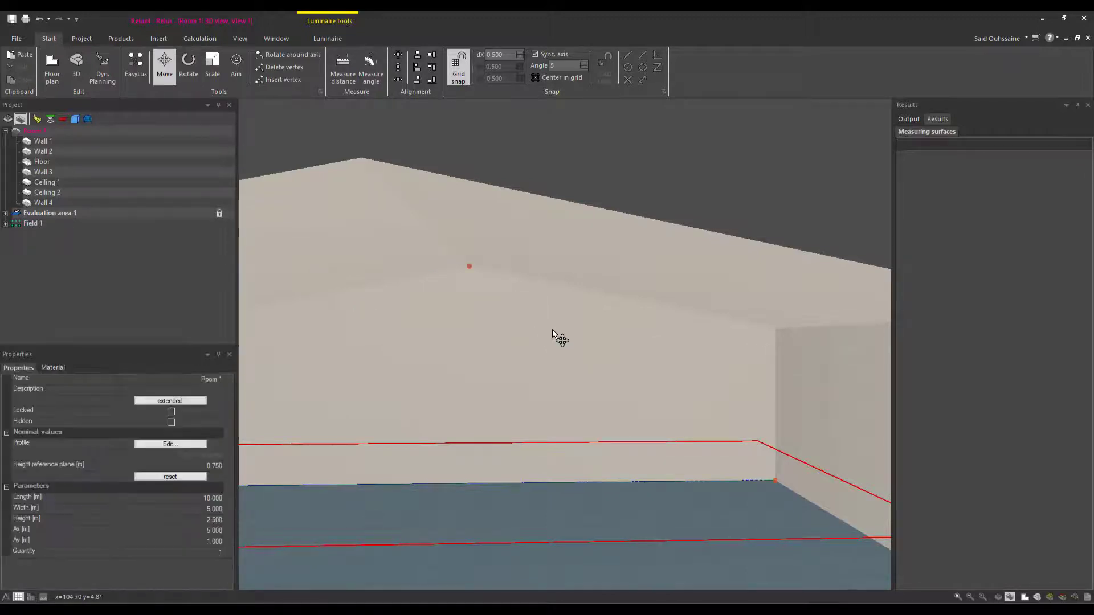
click(150, 238)
click(29, 225)
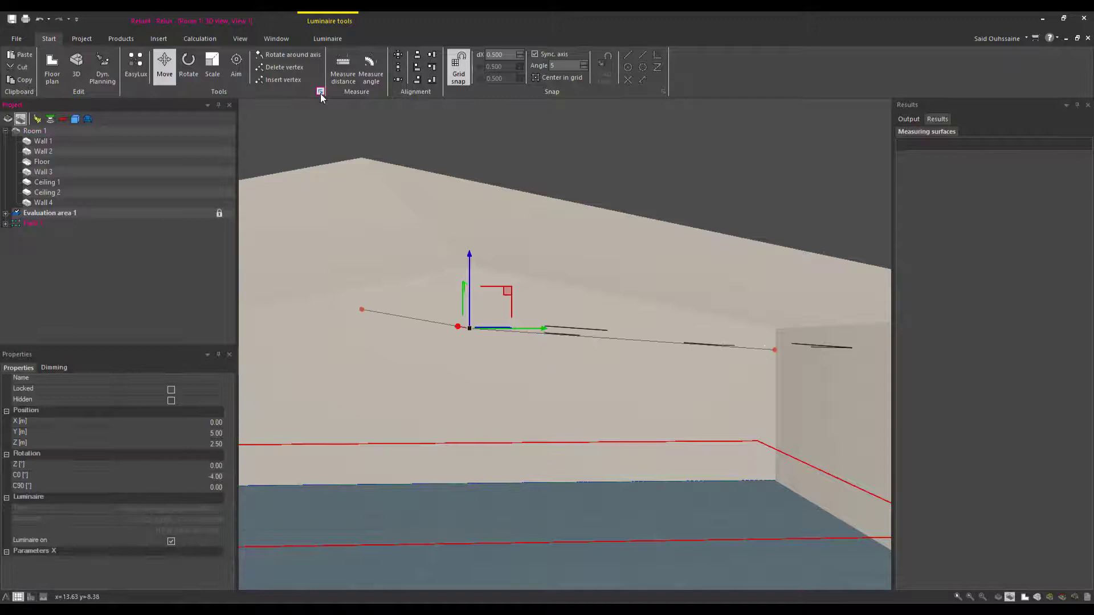
click(212, 66)
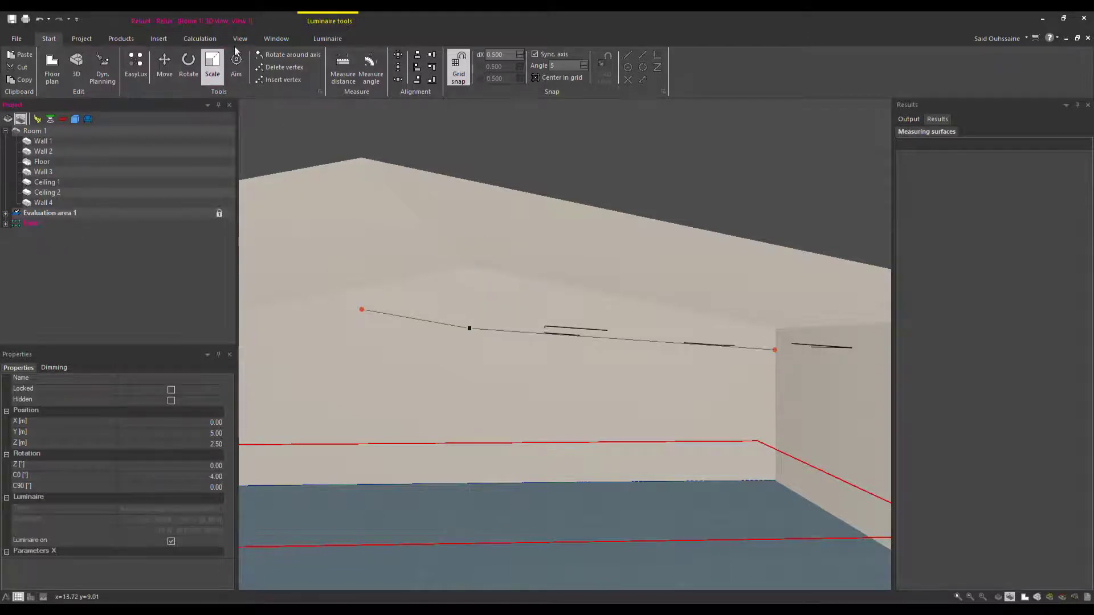
click(188, 63)
drag(509, 312, 509, 309)
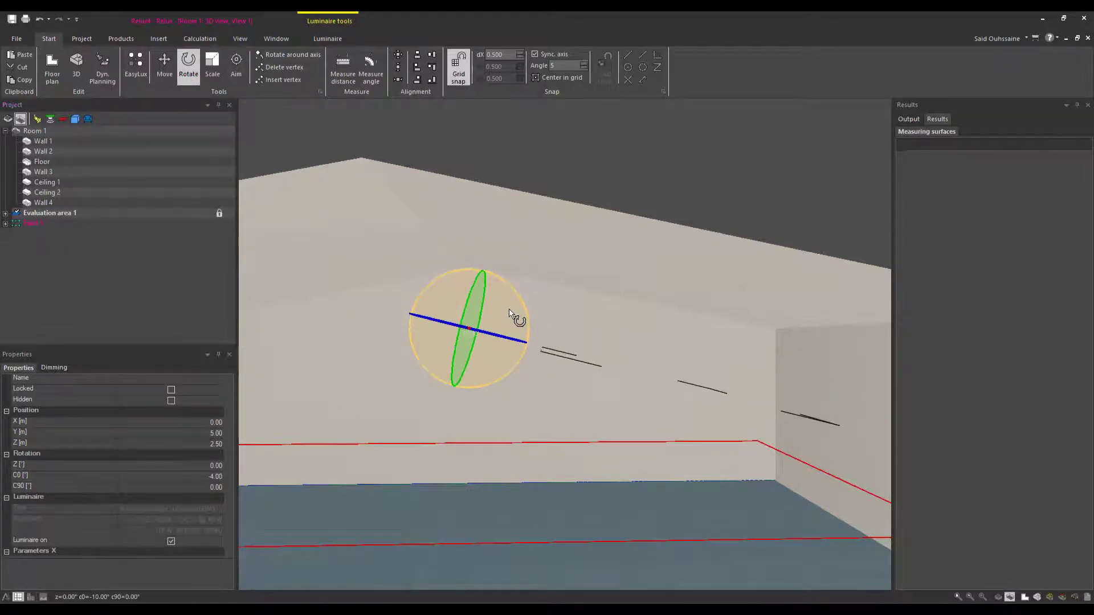
Lift Field 1 up against the ceiling at Z 3.50 m.
click(164, 63)
drag(485, 270, 478, 219)
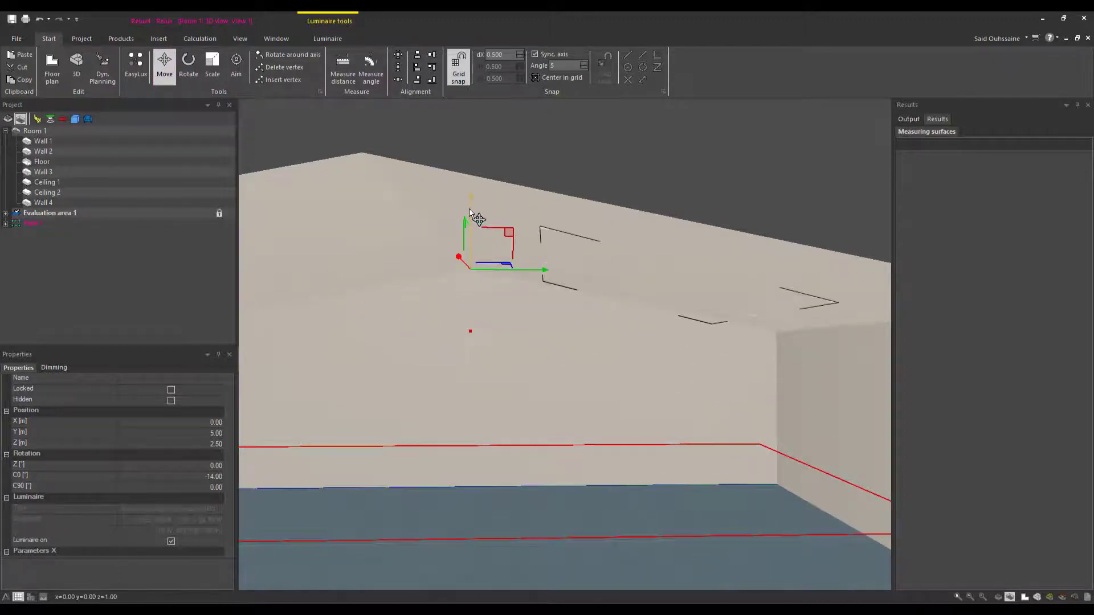
mouse_move(477, 215)
middle_down()
mouse_move(513, 335)
mouse_move(550, 310)
mouse_move(453, 348)
mouse_move(477, 350)
mouse_move(460, 310)
mouse_move(465, 330)
mouse_move(513, 334)
mouse_move(557, 308)
mouse_move(547, 313)
mouse_move(559, 279)
mouse_move(537, 313)
mouse_move(554, 269)
mouse_move(522, 342)
mouse_move(572, 290)
mouse_move(508, 330)
mouse_move(615, 258)
mouse_move(486, 252)
mouse_move(520, 255)
middle_up()
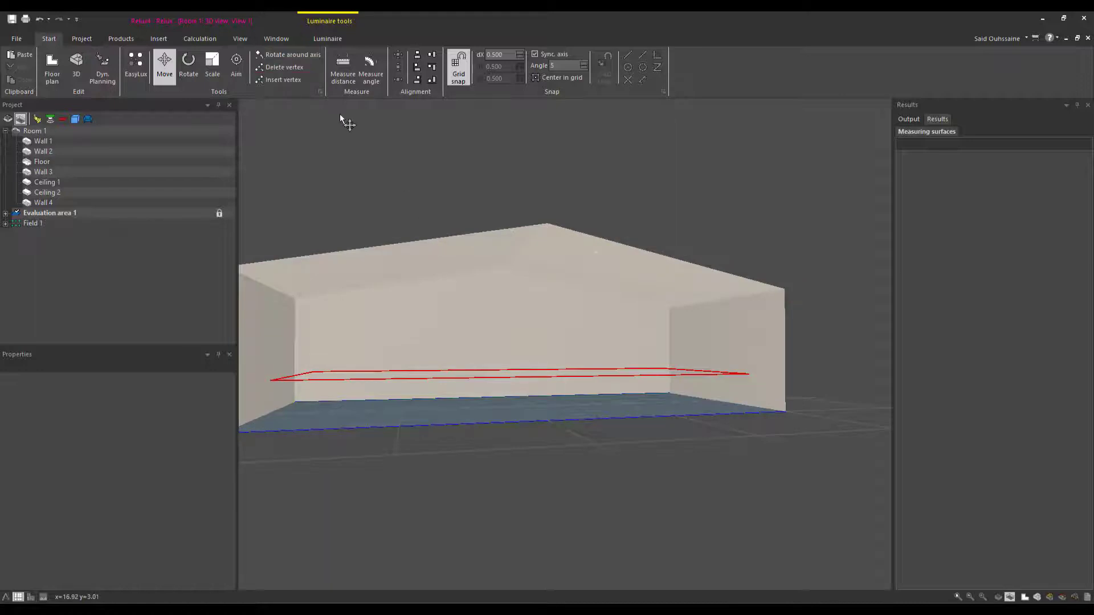
Run the artificial-light calculation (Em 80.1 lx, Uo 0.04) and orbit its 3D luminance rendering.
click(198, 38)
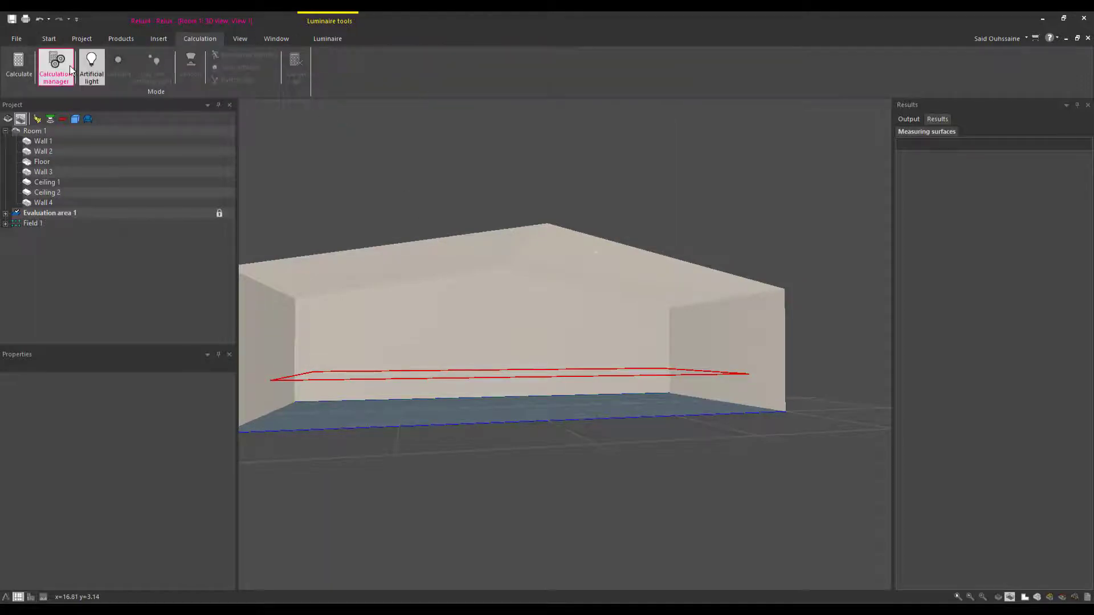
click(18, 66)
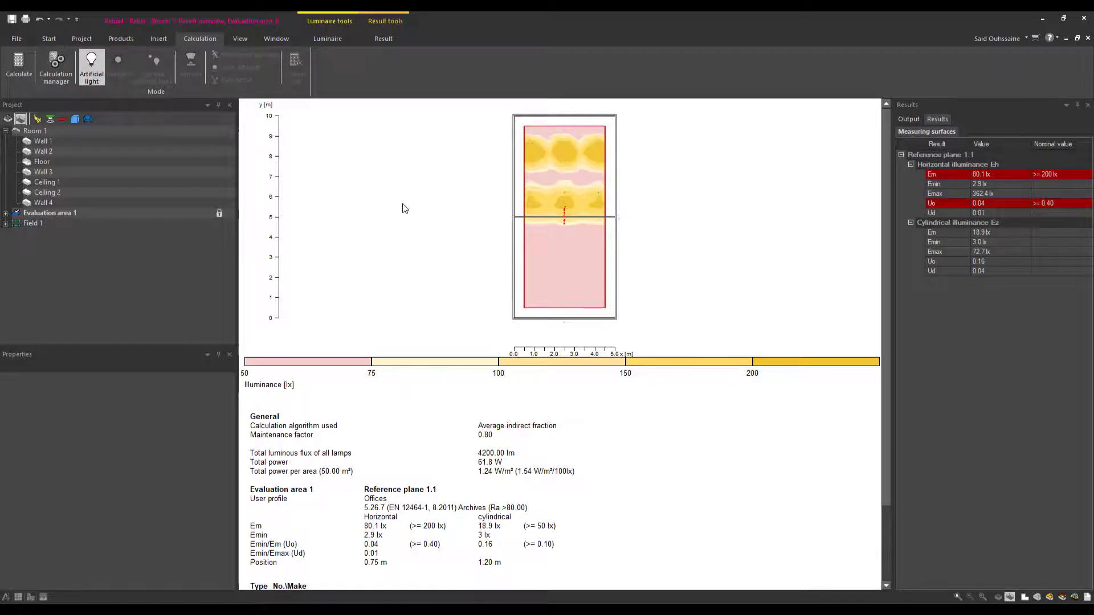
click(392, 38)
click(50, 66)
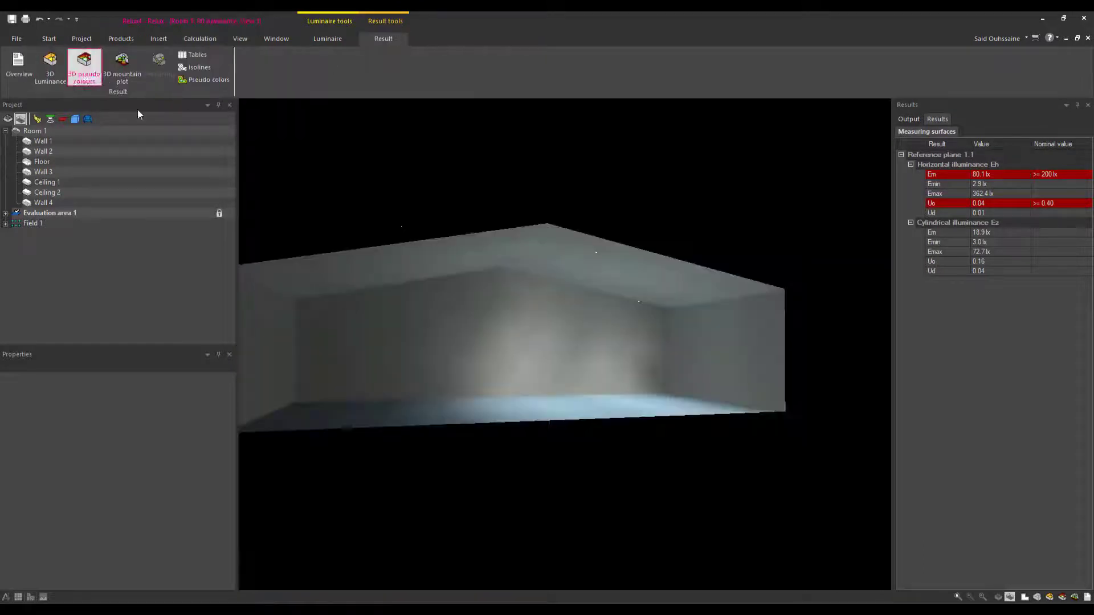
mouse_move(464, 249)
mouse_down()
mouse_move(487, 215)
mouse_move(454, 225)
mouse_move(515, 197)
mouse_move(588, 281)
mouse_move(559, 246)
mouse_move(561, 227)
mouse_move(596, 215)
mouse_move(589, 230)
mouse_up()
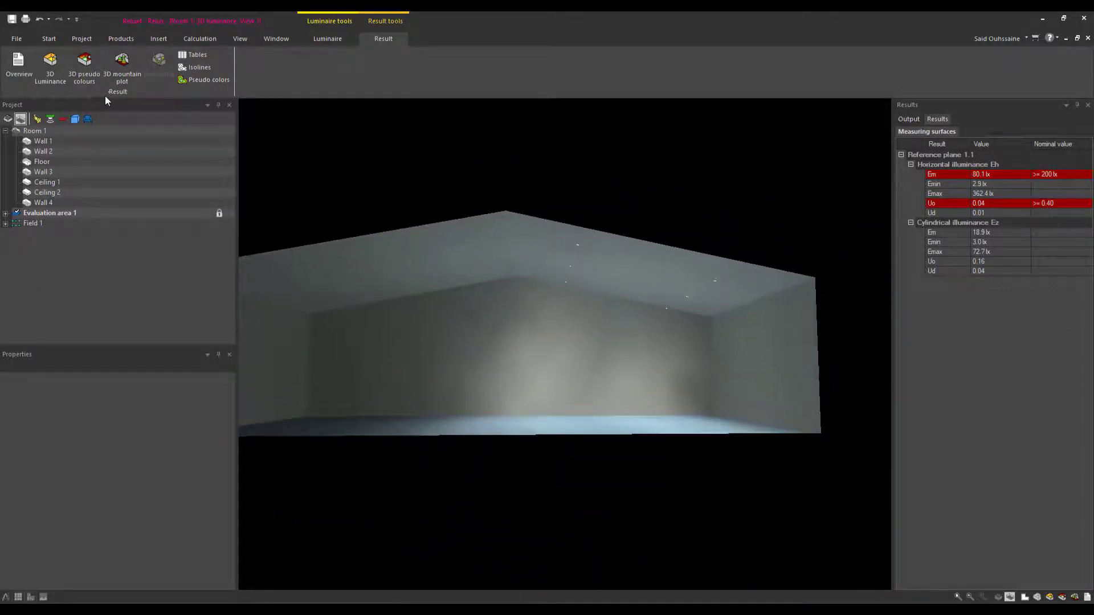
click(390, 227)
Raise the room's roof ridge, pull a corner outward and lift the walls to 3.5 m.
click(486, 275)
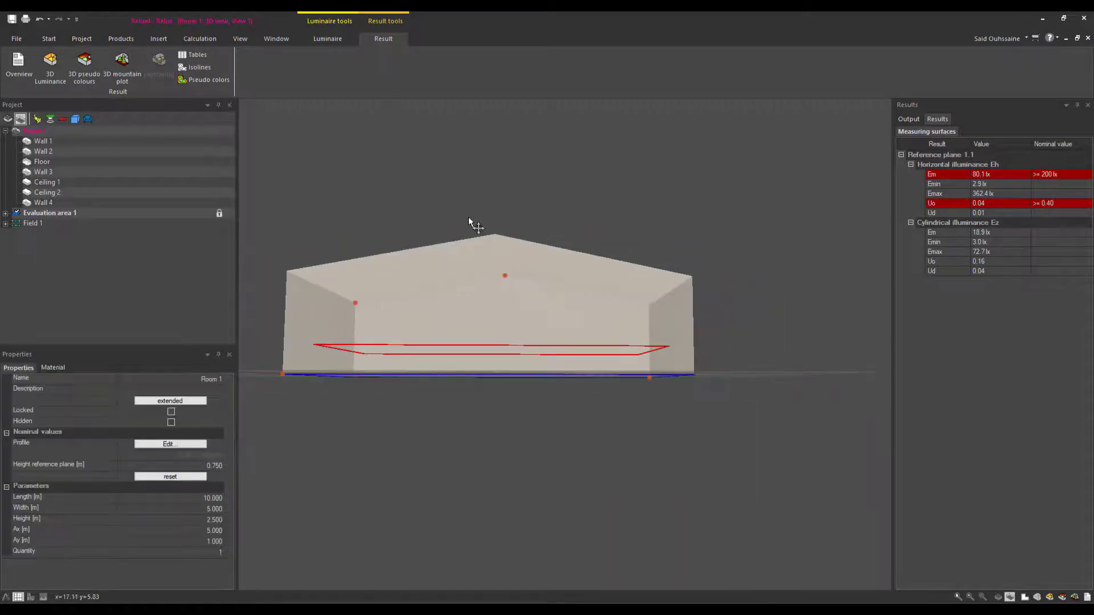
mouse_move(471, 222)
mouse_down()
mouse_move(488, 237)
mouse_move(490, 262)
mouse_move(553, 274)
mouse_move(548, 301)
mouse_move(520, 264)
mouse_move(434, 288)
mouse_move(498, 296)
mouse_up()
drag(436, 245, 436, 203)
drag(365, 269, 453, 284)
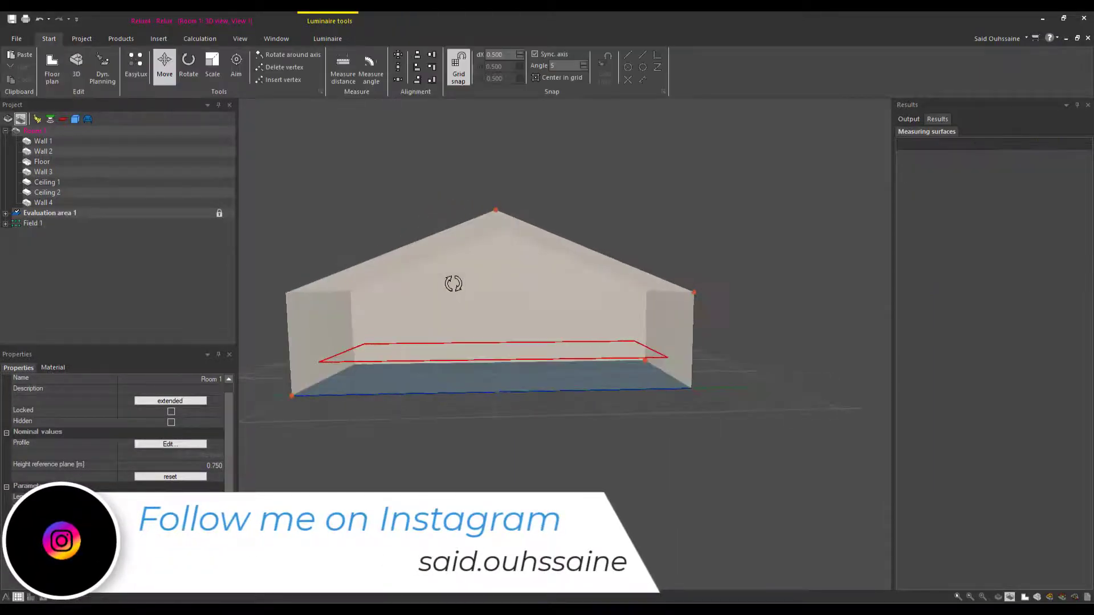
mouse_move(293, 399)
mouse_down()
mouse_move(245, 393)
mouse_move(459, 397)
mouse_move(639, 368)
mouse_up()
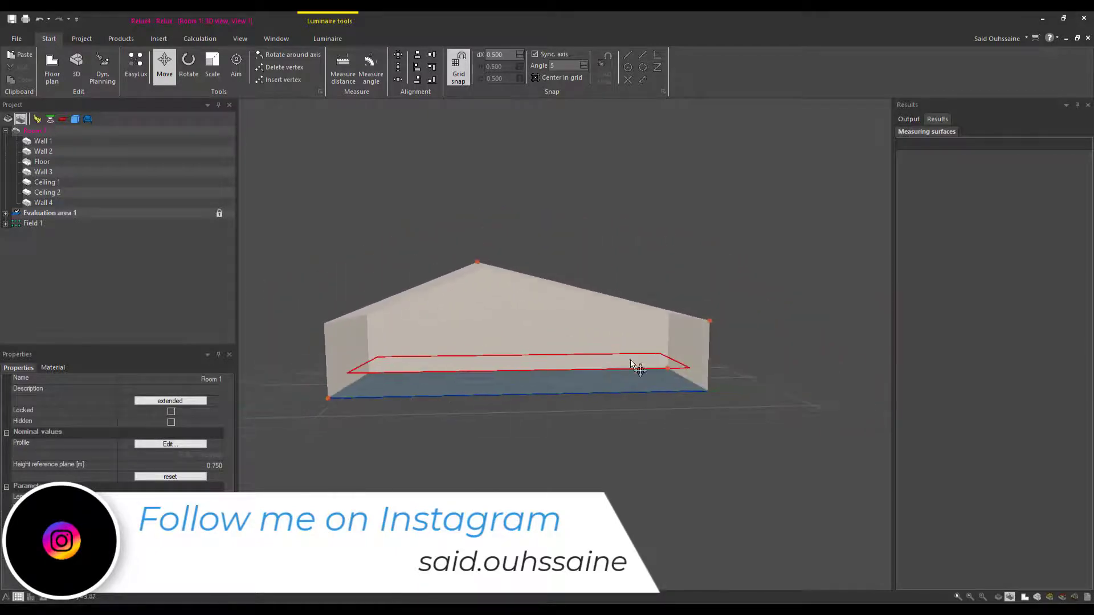
drag(709, 322, 710, 292)
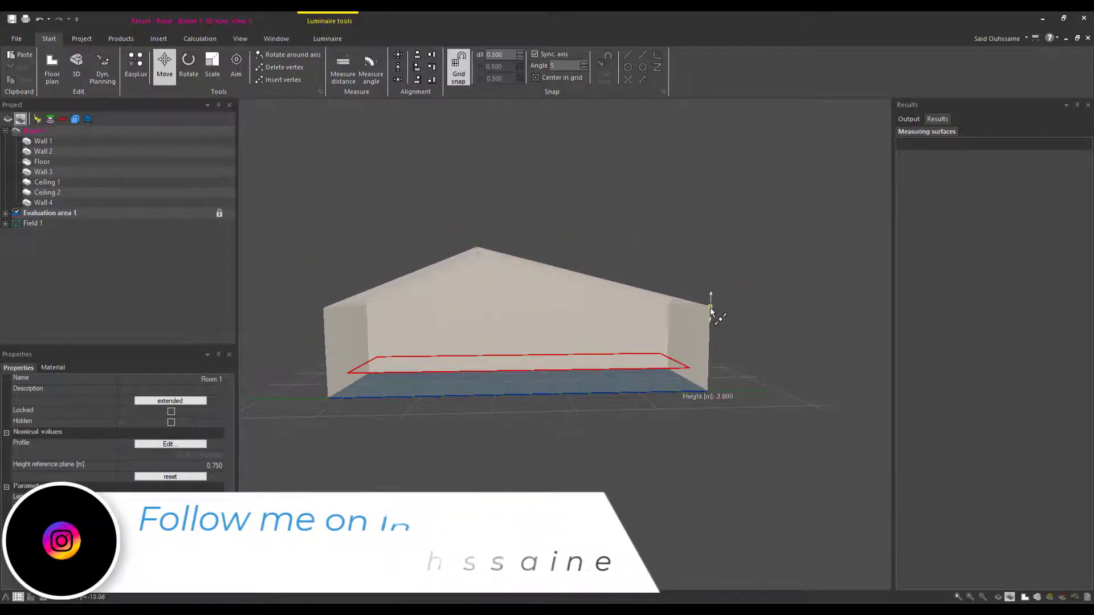
Stretch the room to 17 m wide, giving a 13 × 17 m floor.
middle_drag(531, 342, 593, 376)
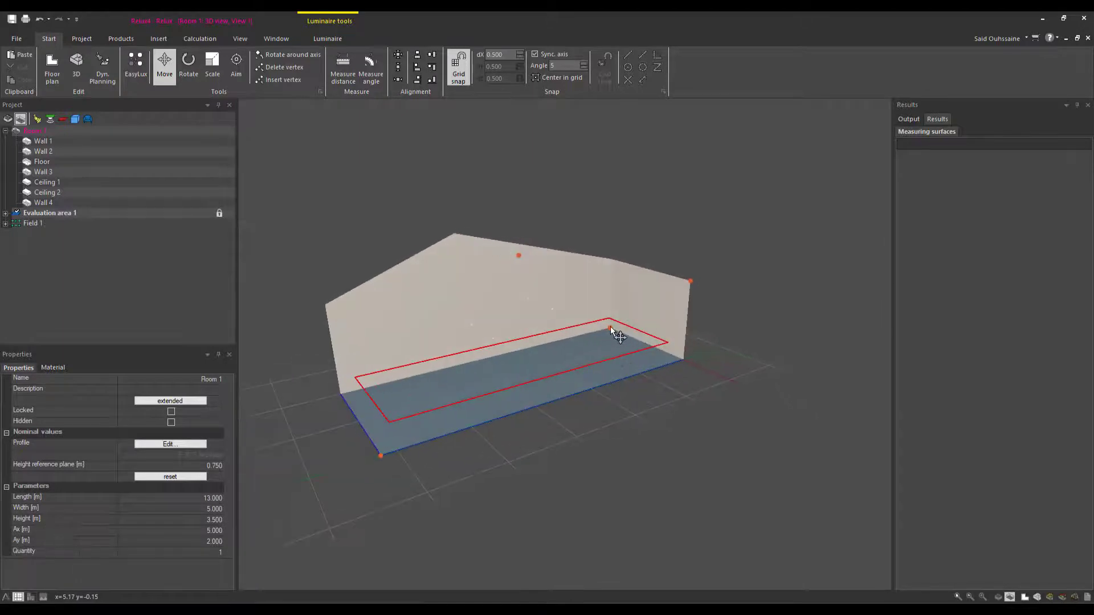
drag(611, 327, 507, 272)
middle_drag(414, 368, 516, 420)
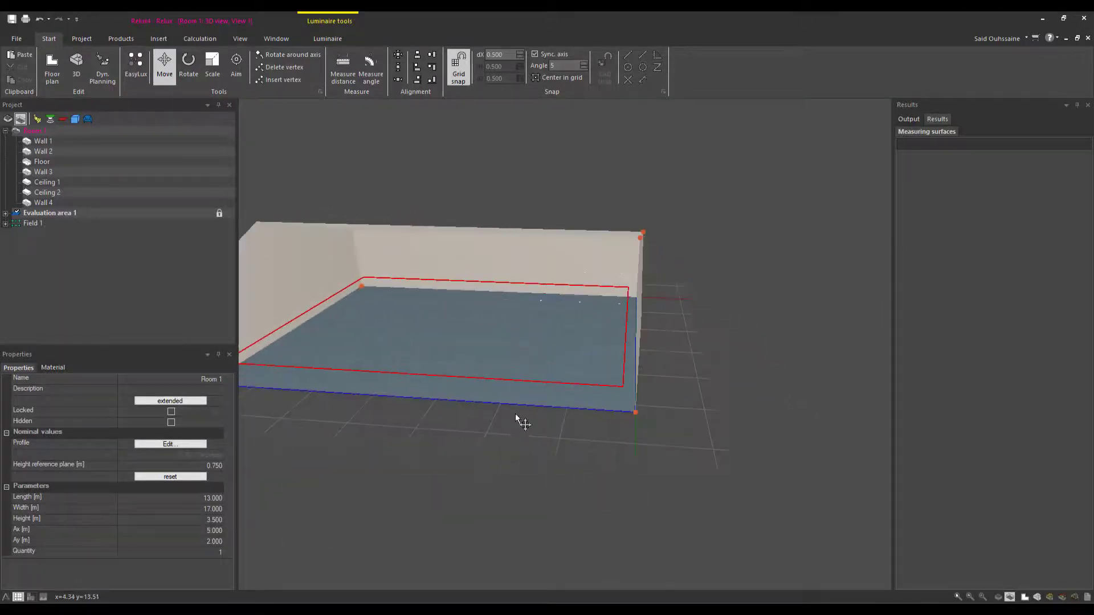
scroll(523, 423, down, 3)
key(Escape)
scroll(442, 339, up, 4)
middle_drag(470, 372, 542, 388)
Close the current project without saving its changes.
click(16, 38)
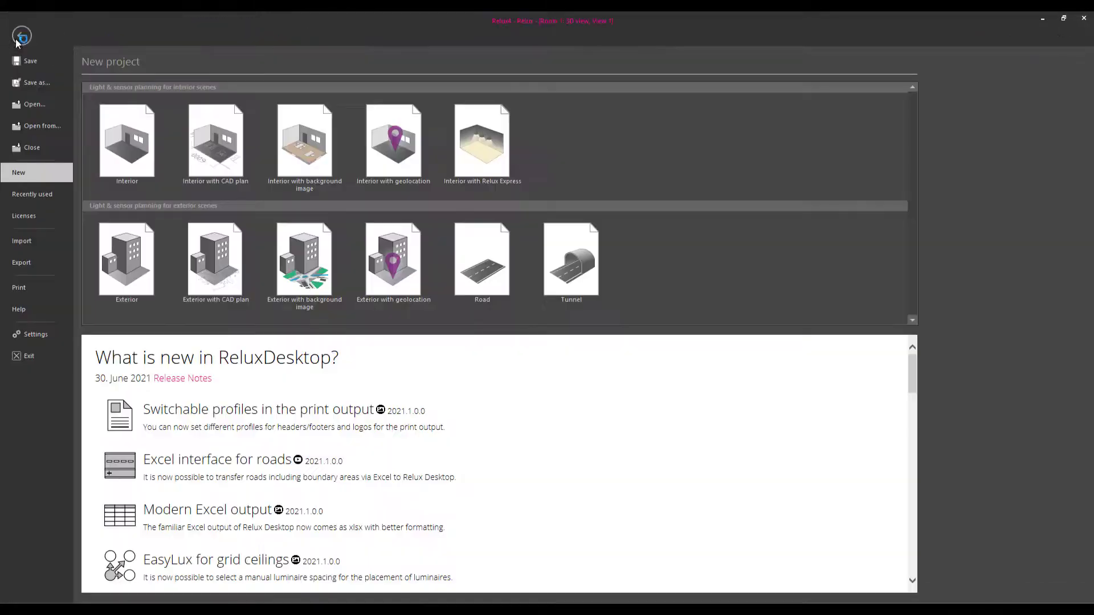
click(32, 148)
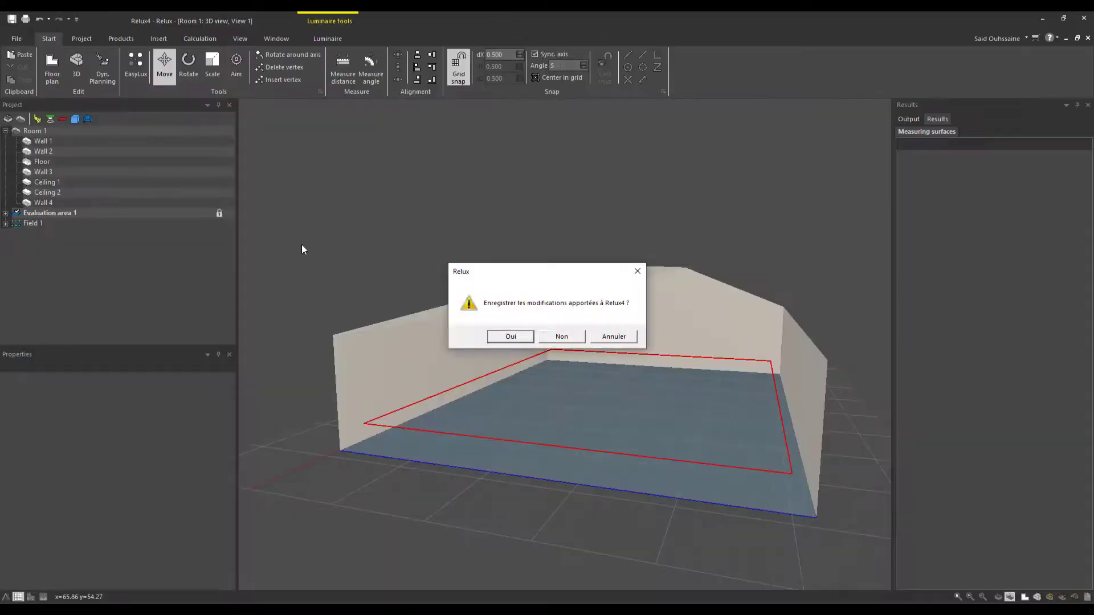
click(560, 336)
Start a new Interior project with a Polygon room type and open its floor plan.
click(127, 142)
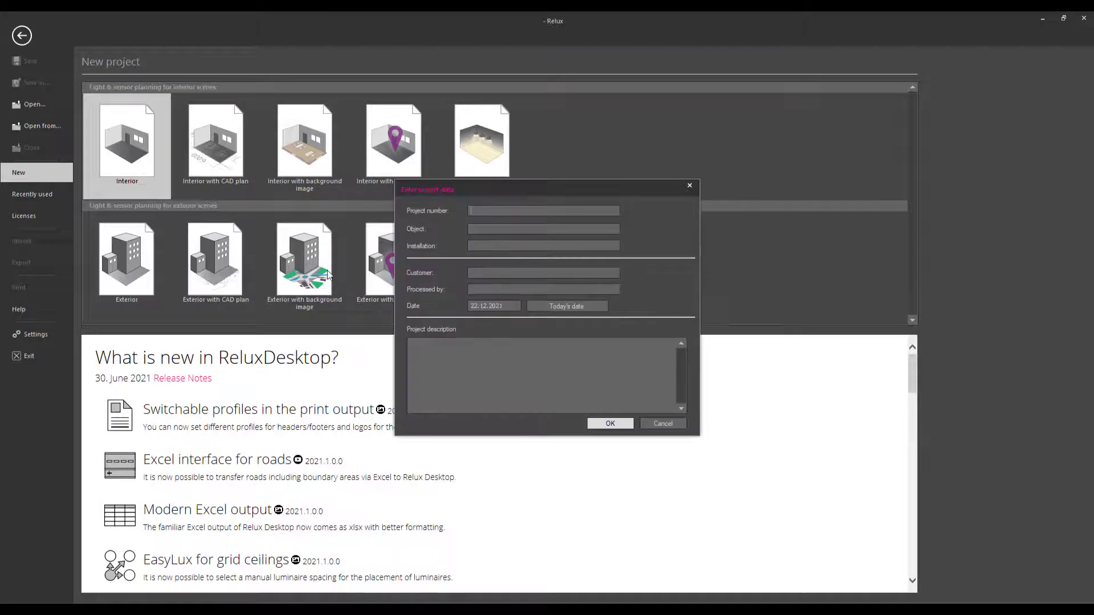
click(621, 423)
click(456, 262)
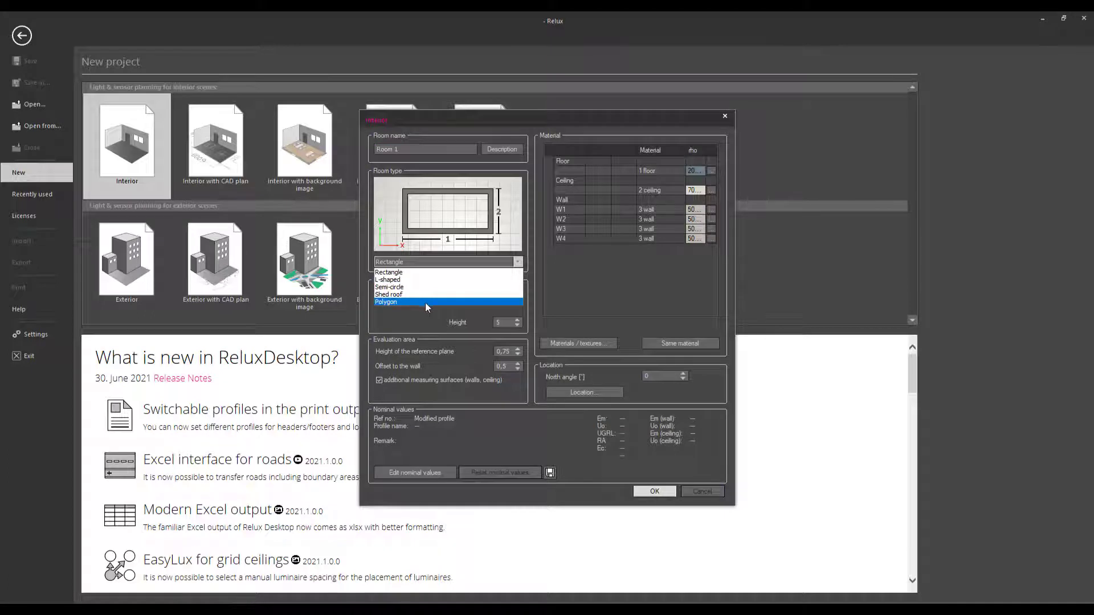
click(425, 303)
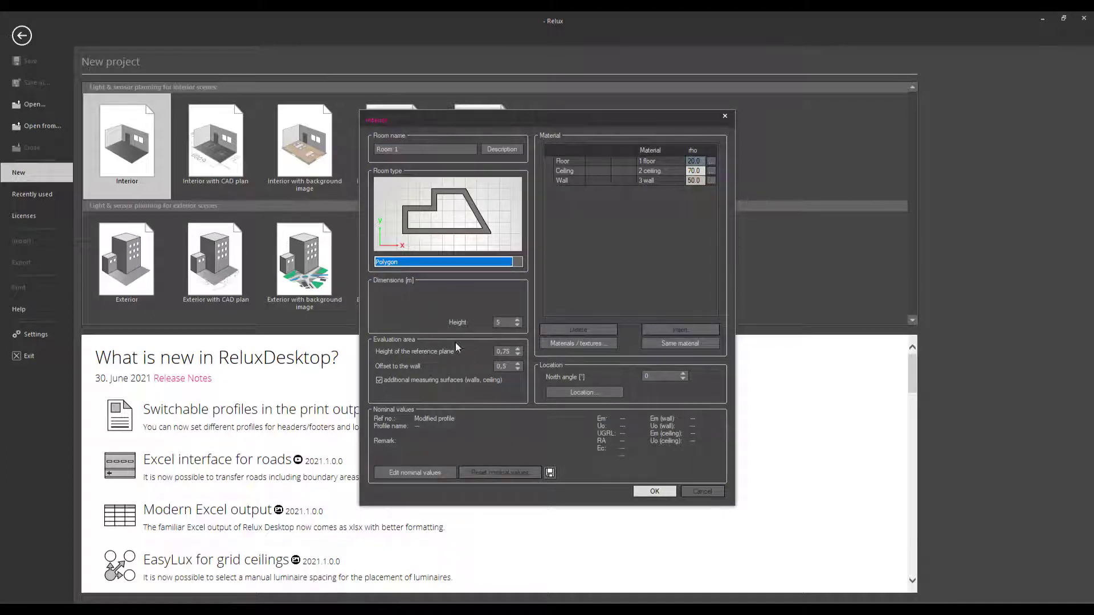
click(652, 489)
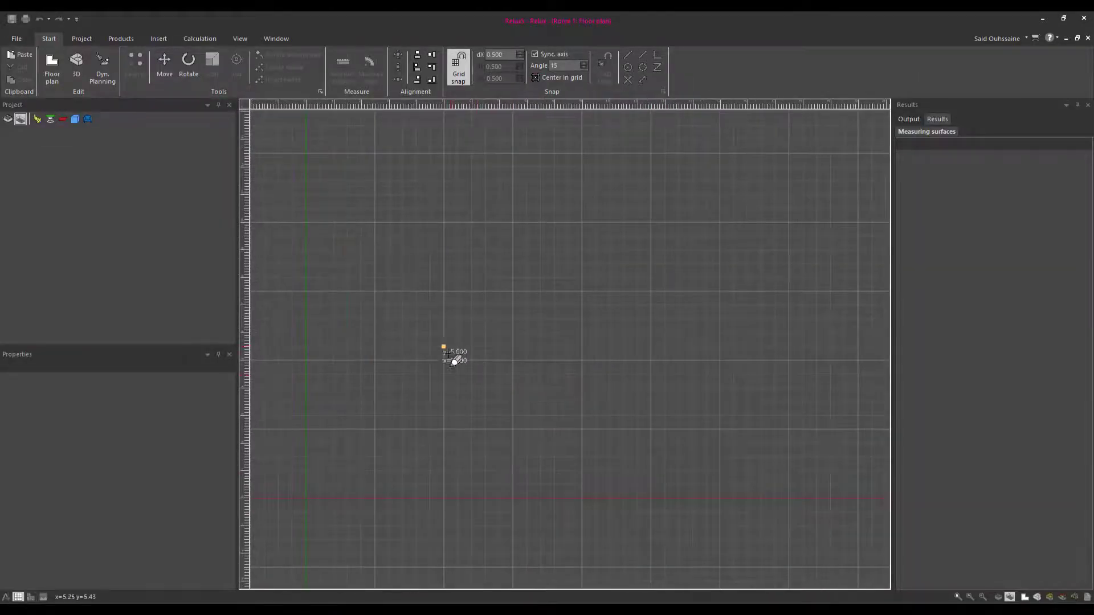
Draw the six-corner stepped outline (5 m wall, 2.5 m step), closing it on the start point.
click(444, 360)
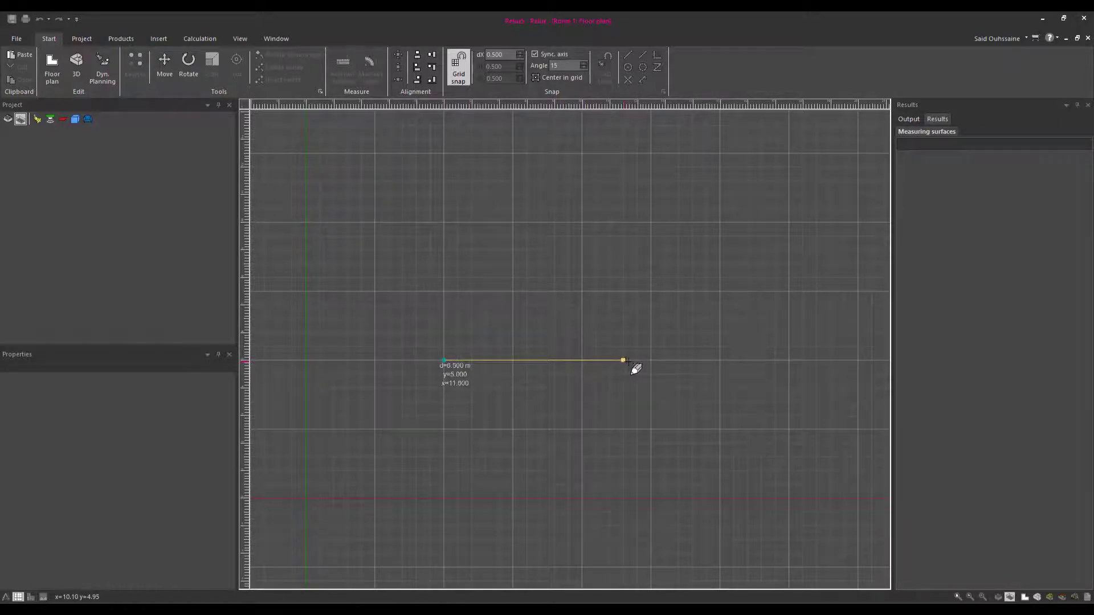
click(650, 292)
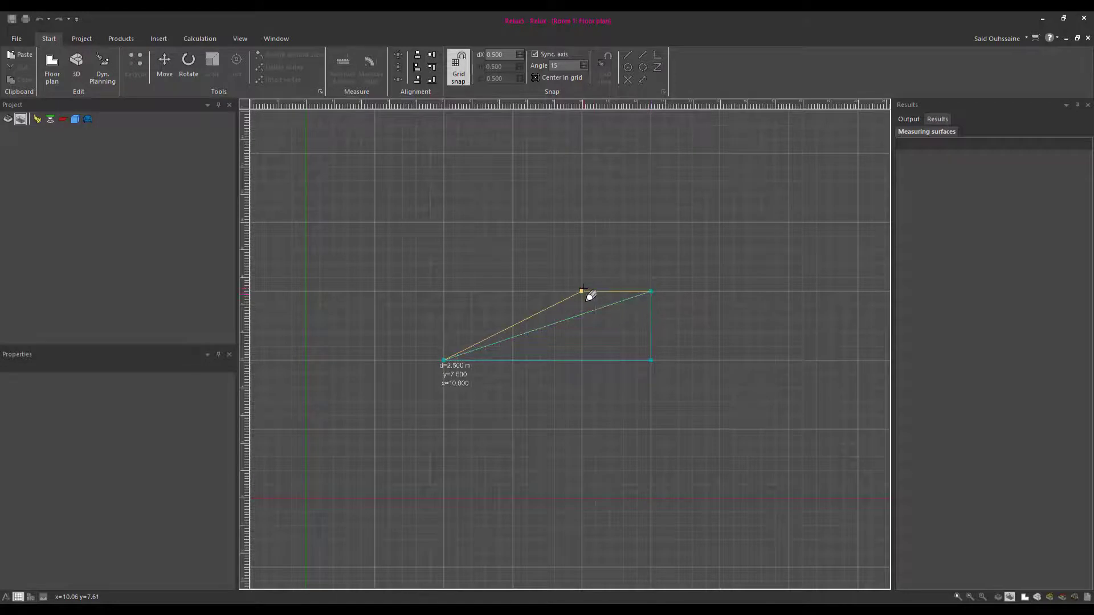
click(581, 292)
click(582, 250)
click(444, 250)
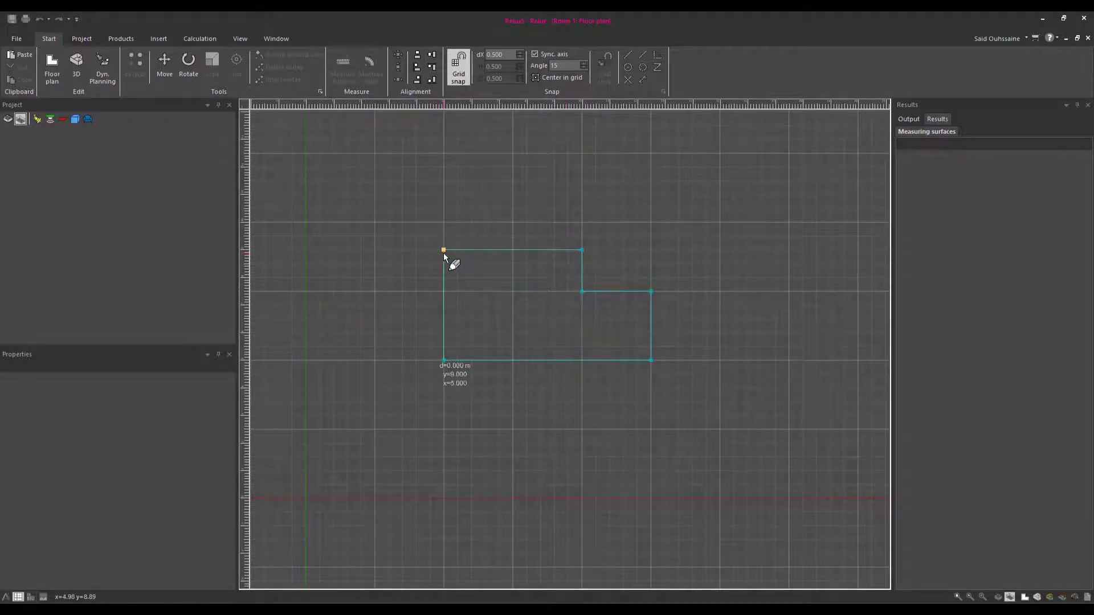
click(443, 252)
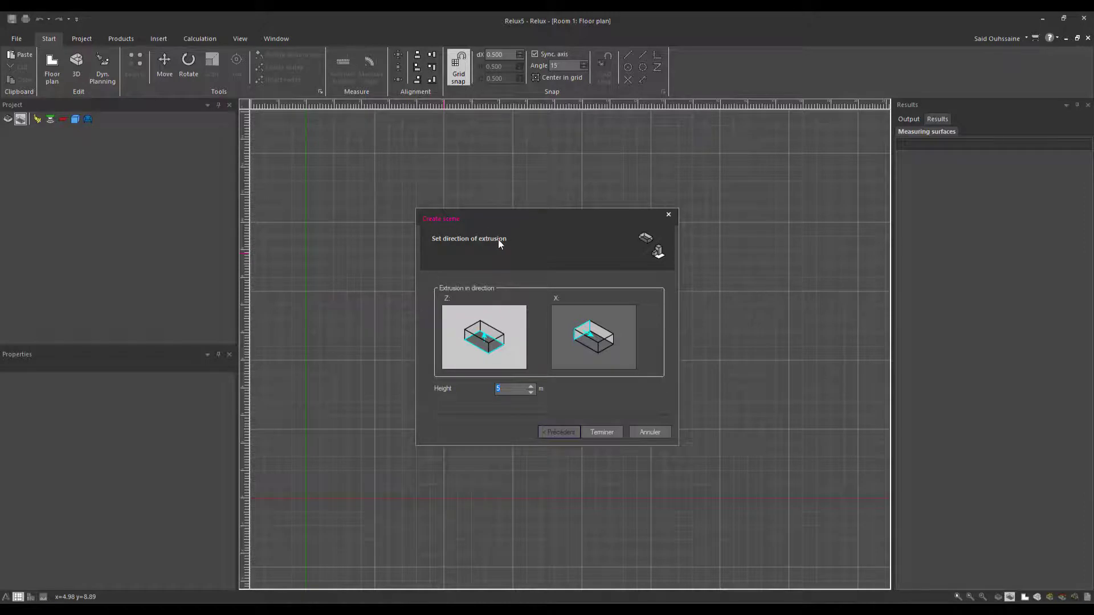
Extrude the outline 5 m along X into Room 1 with five walls, floor and two ceilings.
click(502, 328)
drag(513, 217, 818, 252)
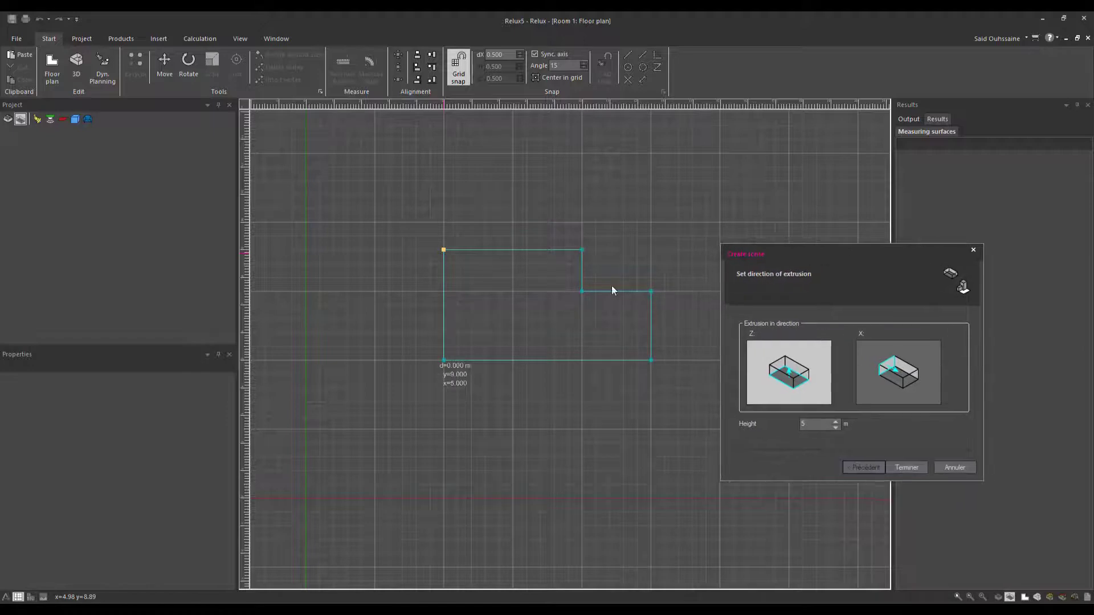
drag(820, 259, 763, 257)
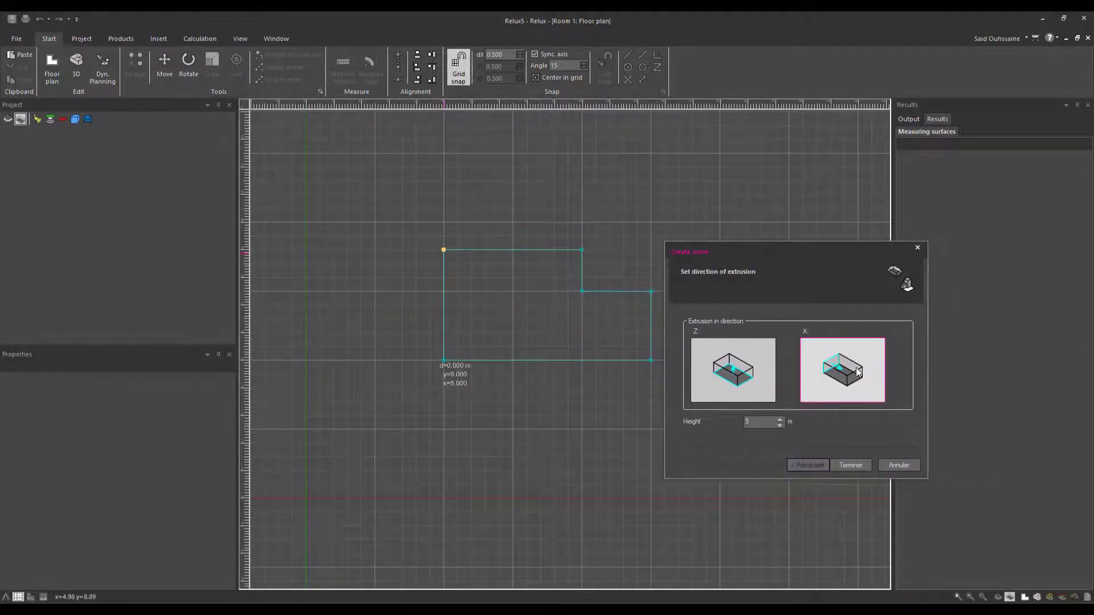
click(858, 371)
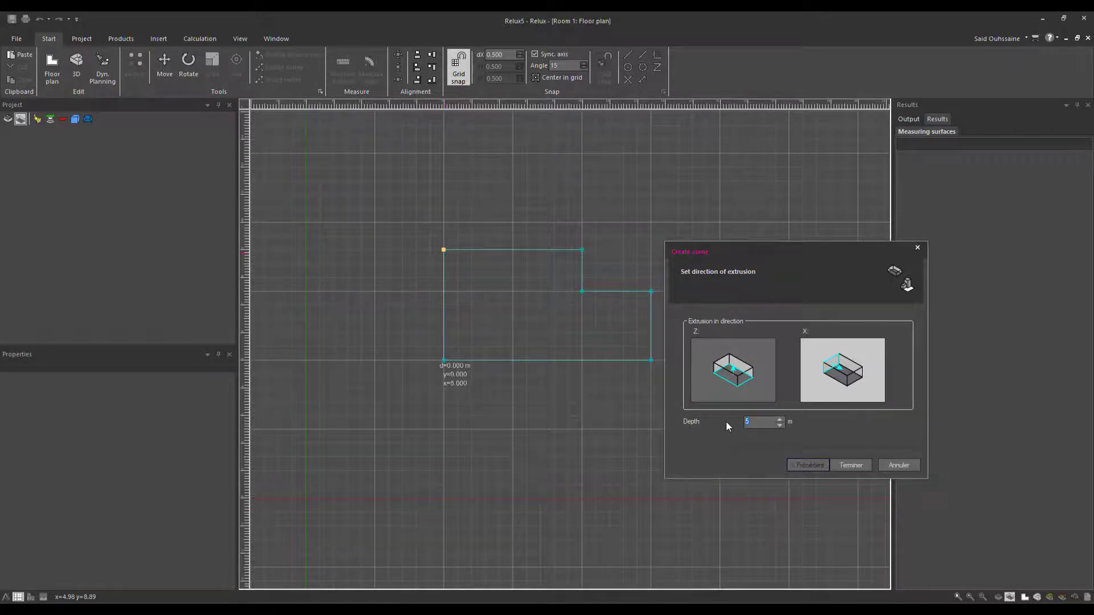
click(851, 465)
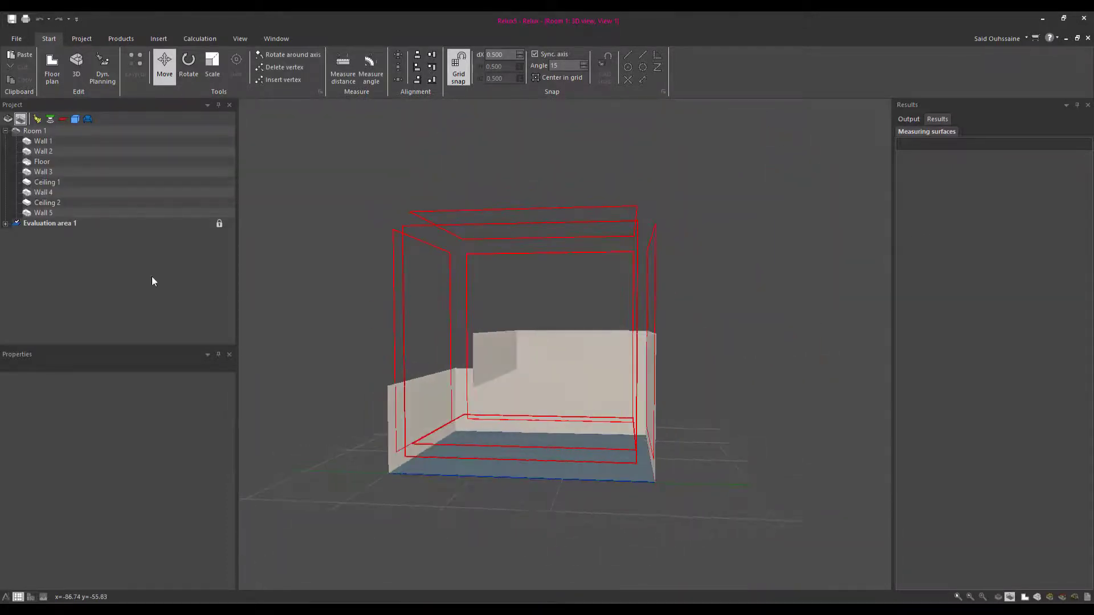
Turn off Additional surfaces on Evaluation area 1.
click(68, 228)
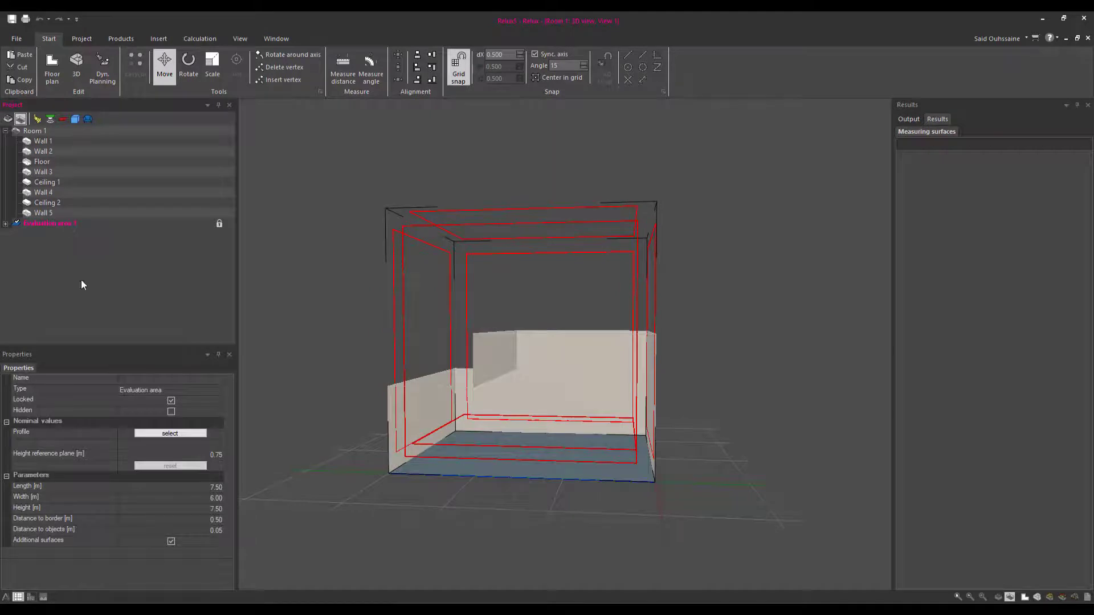
click(171, 542)
click(330, 342)
Orbit, zoom and pan the 3D view to inspect the stepped room and its floor.
drag(330, 341, 425, 345)
scroll(535, 397, up, 4)
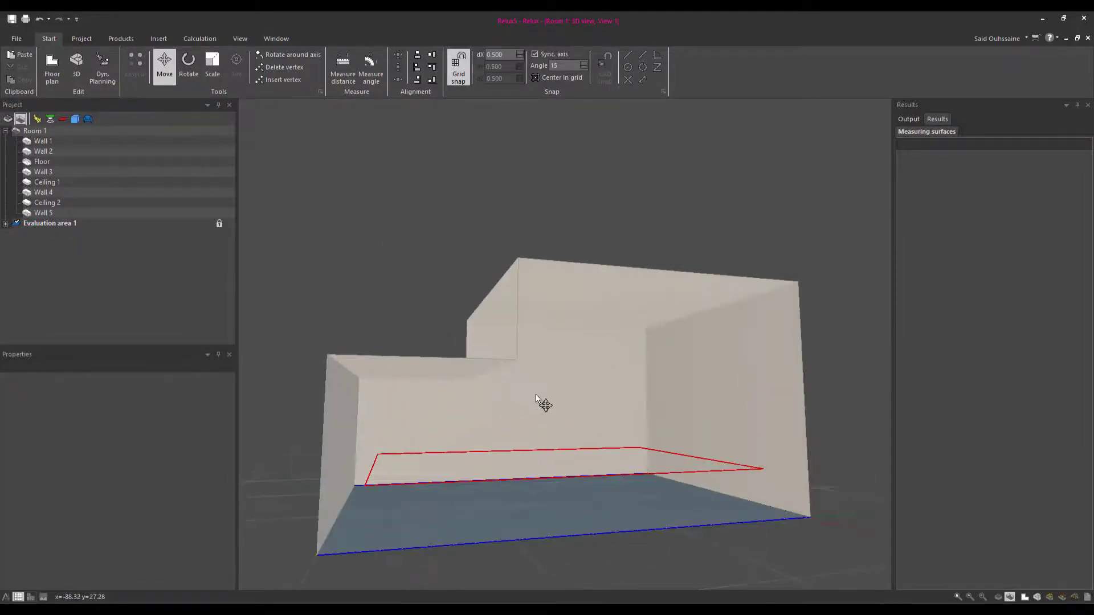
mouse_move(535, 397)
mouse_down()
mouse_move(523, 386)
mouse_move(570, 396)
mouse_move(570, 366)
mouse_up()
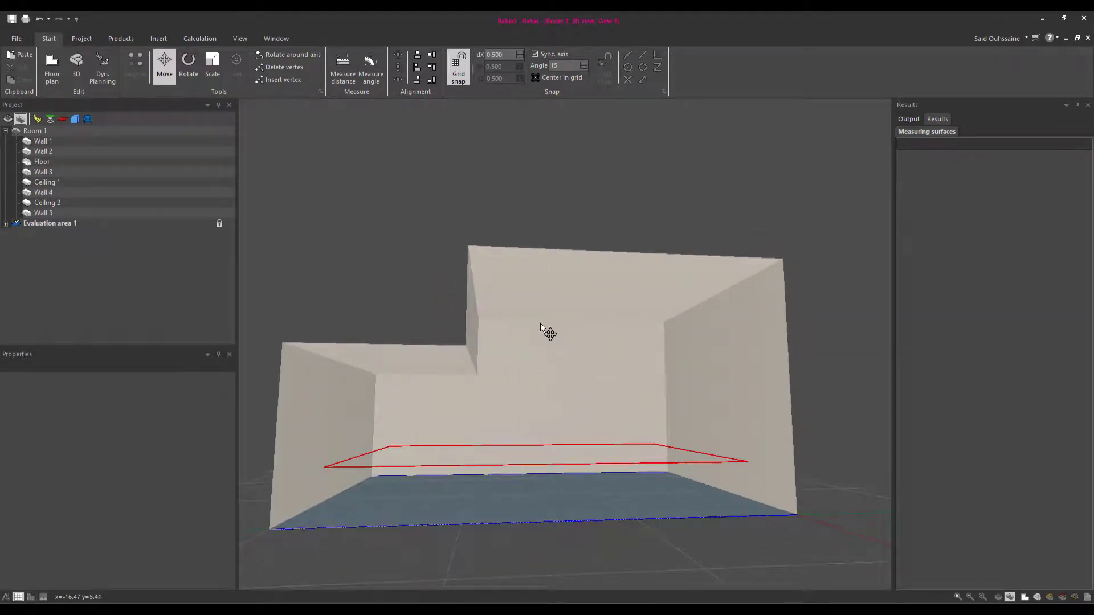
drag(530, 464, 527, 466)
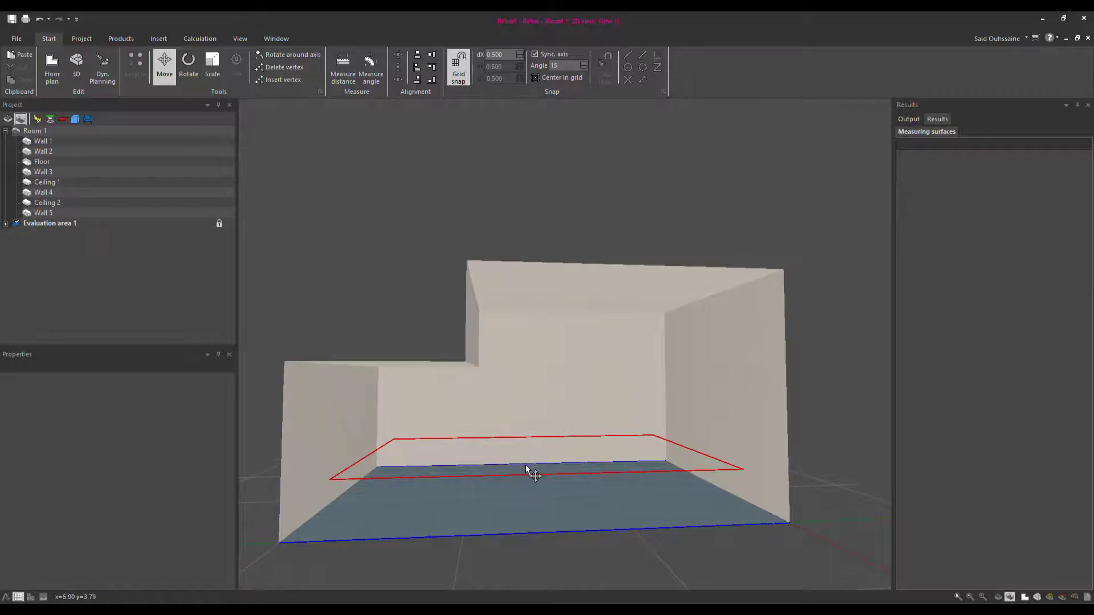
scroll(524, 463, down, 3)
middle_drag(525, 463, 476, 442)
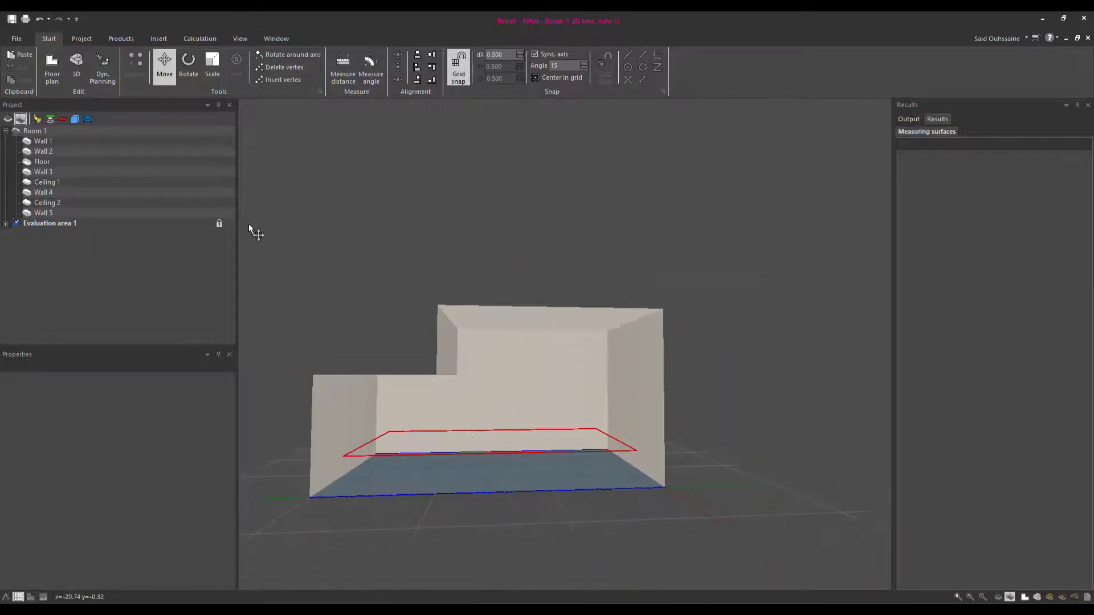
drag(391, 244, 468, 256)
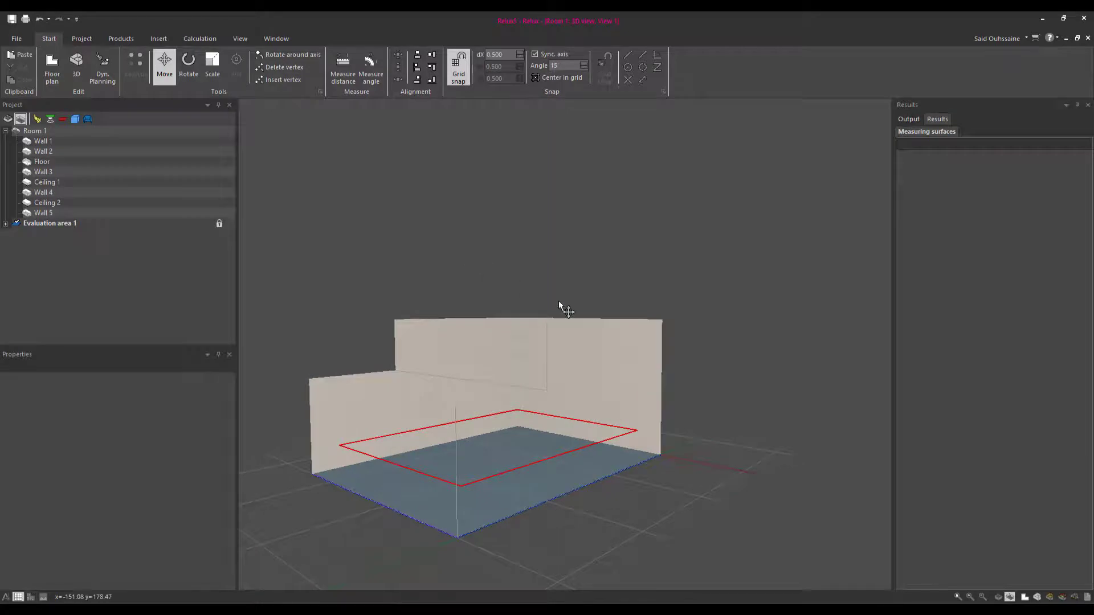
drag(549, 303, 737, 300)
mouse_move(520, 368)
mouse_down()
mouse_move(483, 371)
mouse_move(586, 344)
mouse_move(530, 346)
mouse_move(532, 371)
mouse_move(559, 364)
mouse_move(454, 365)
mouse_move(581, 344)
mouse_move(567, 350)
mouse_up()
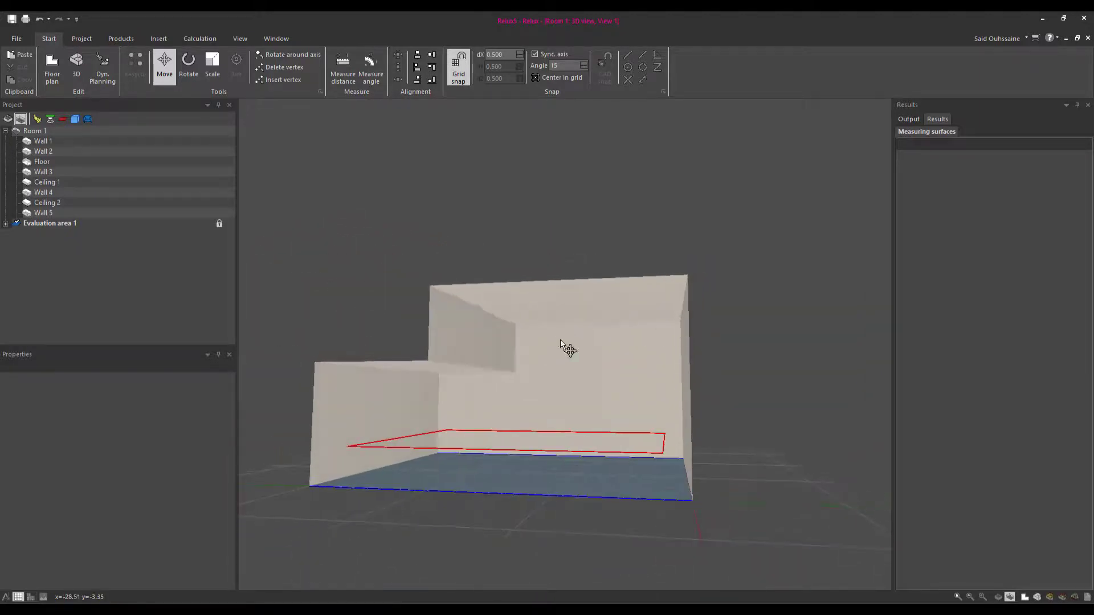
Filter the online luminaire catalogue to ASD ceiling-mounted luminaires.
click(133, 42)
click(55, 64)
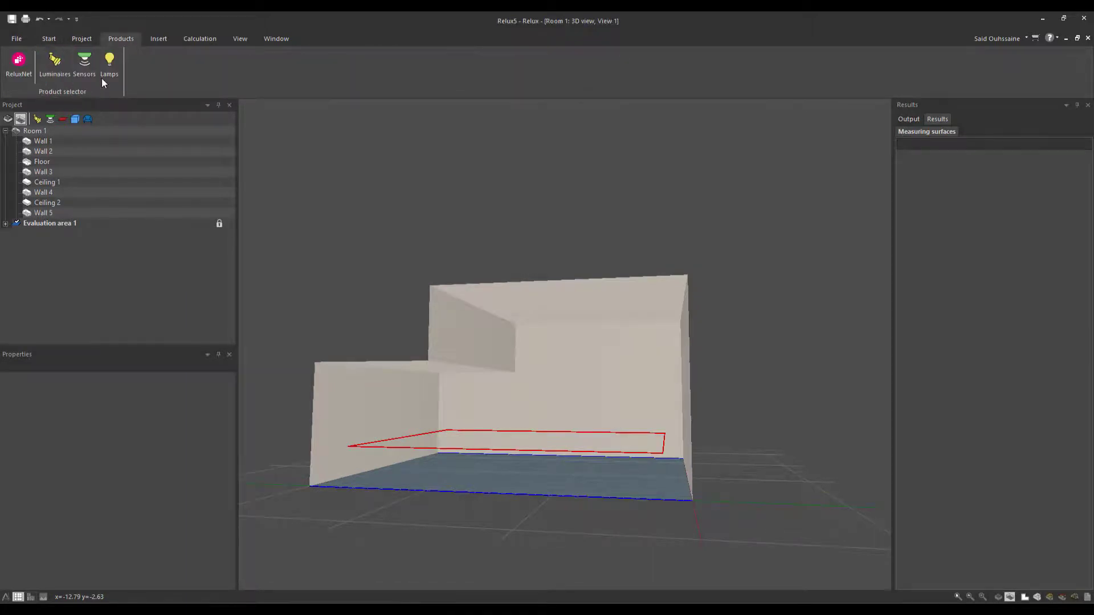
click(455, 199)
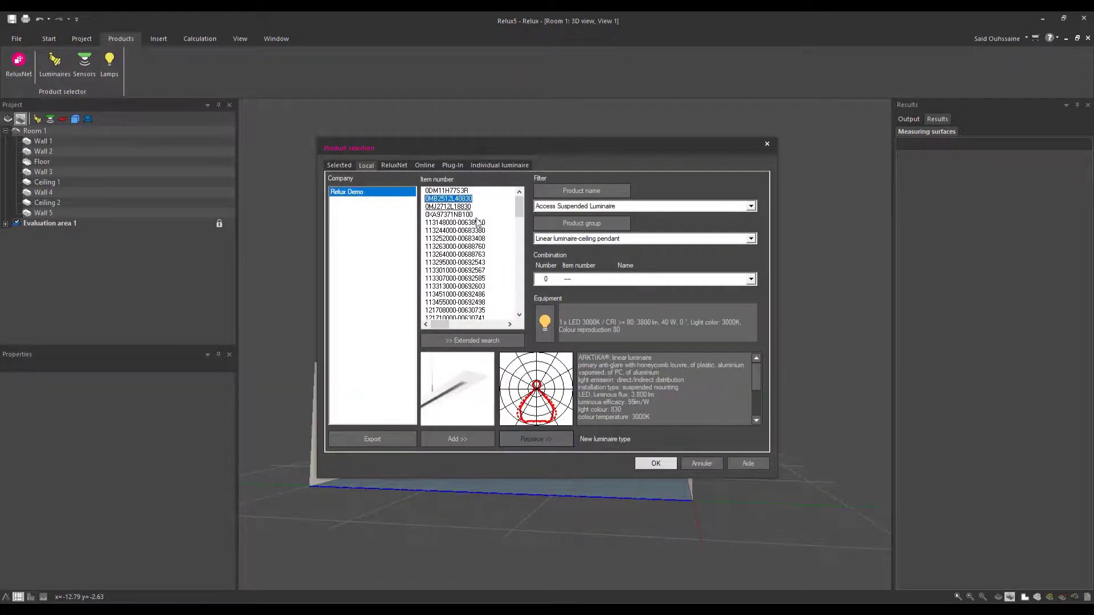
click(427, 165)
click(338, 247)
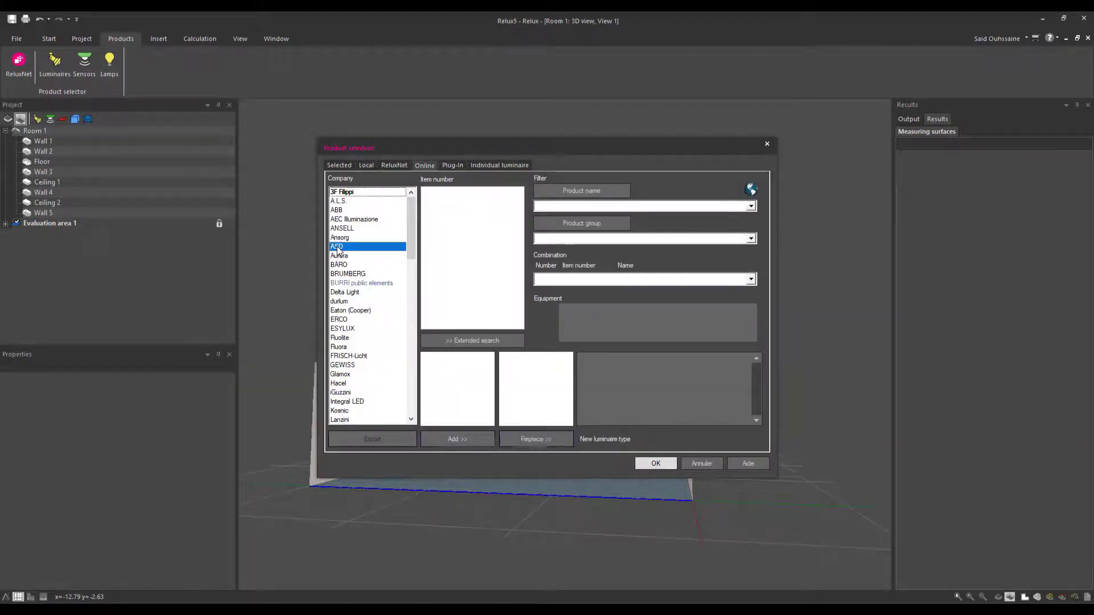
click(601, 237)
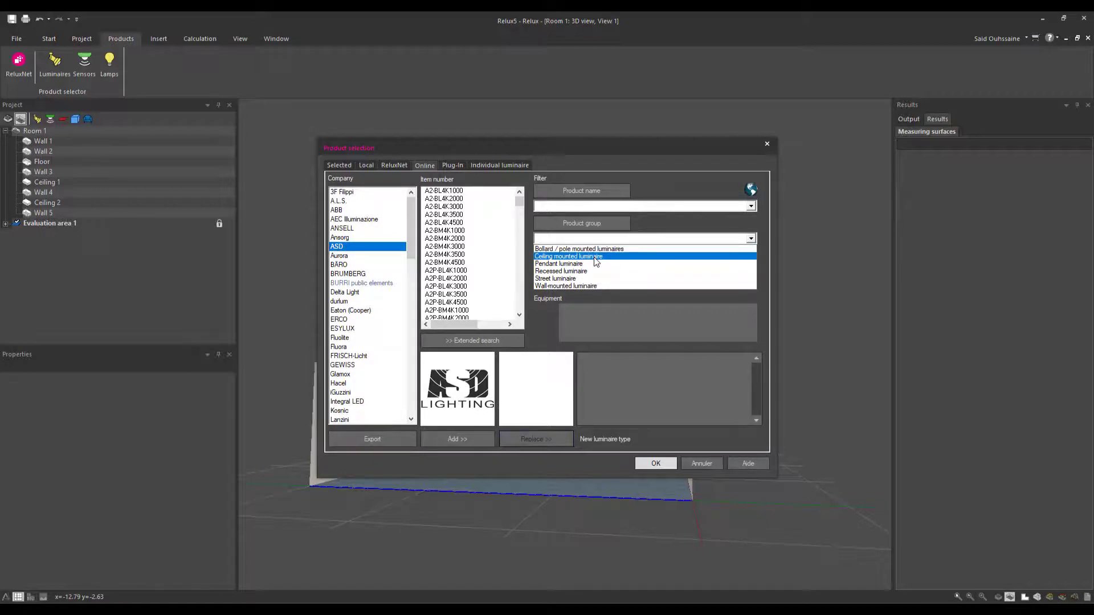
click(595, 256)
Select the Storm Opal LED 1800 (WP18-WL3LED9000), add it and close the selection.
click(450, 254)
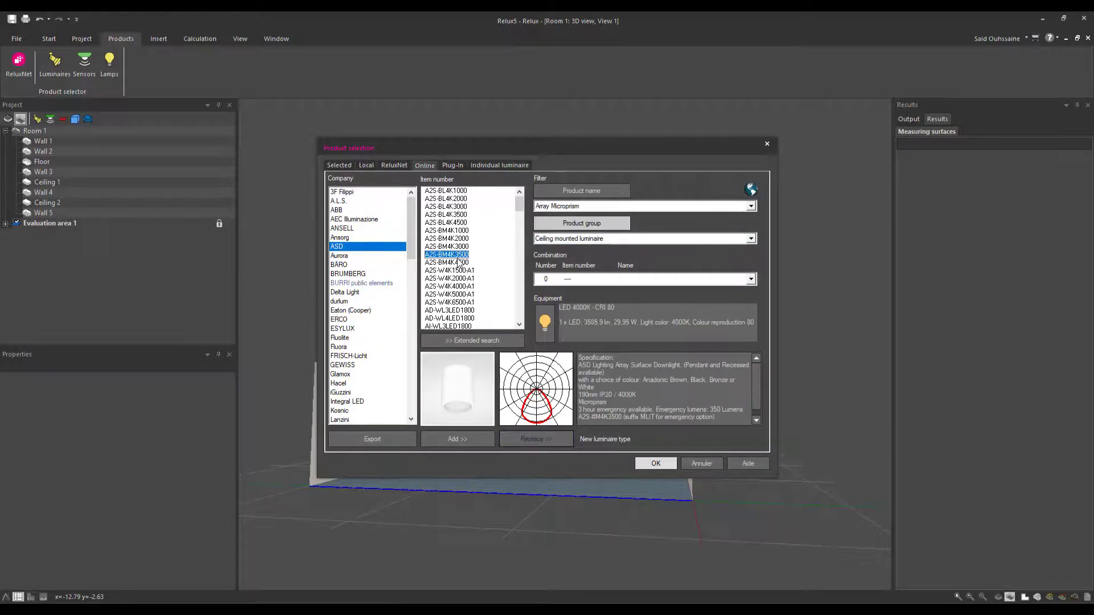
click(456, 239)
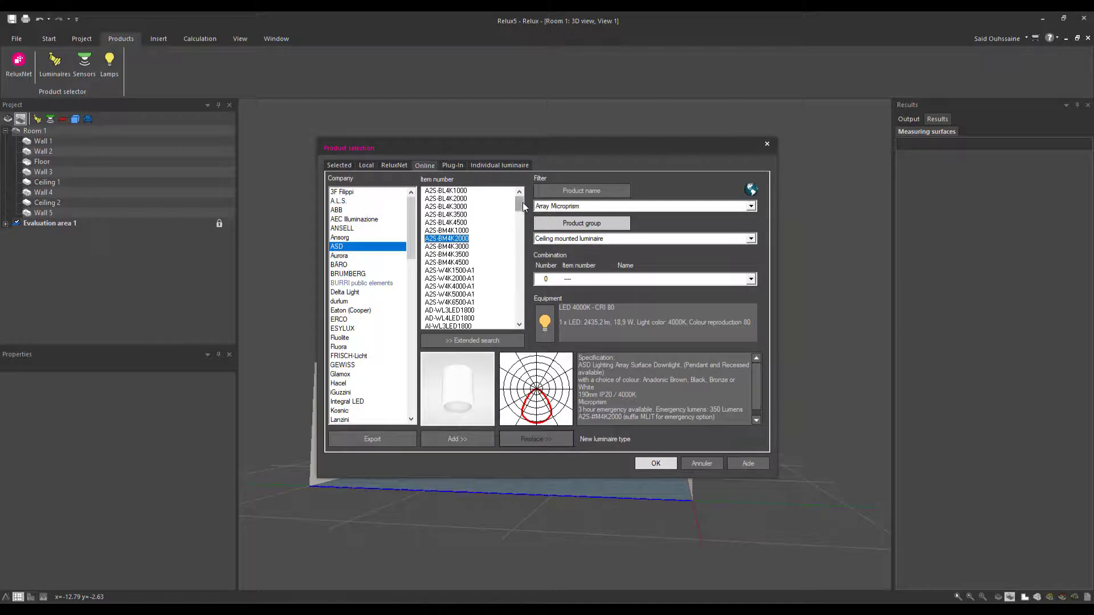
drag(519, 205, 519, 325)
click(453, 278)
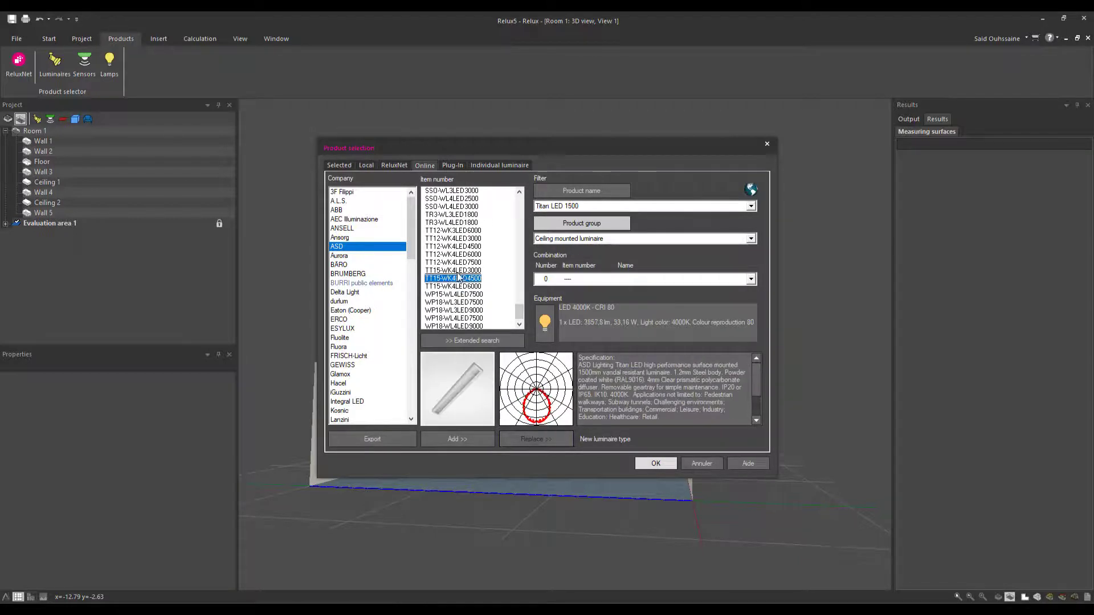
click(458, 311)
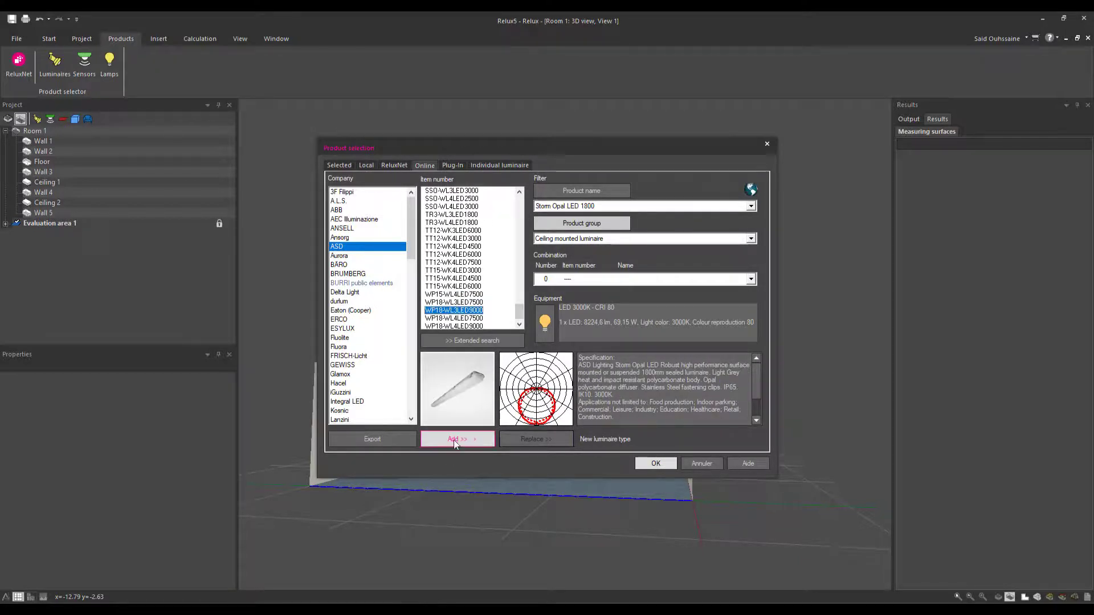
click(454, 439)
click(660, 464)
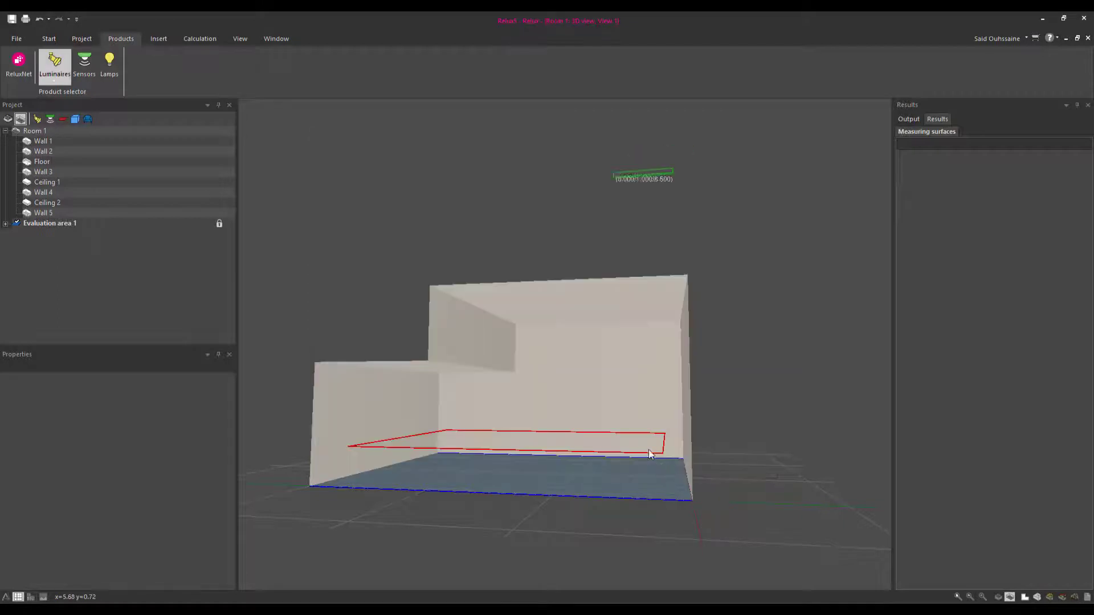
Place a 3 by 2 Storm Opal field across the main room section on the floor plan.
key(Escape)
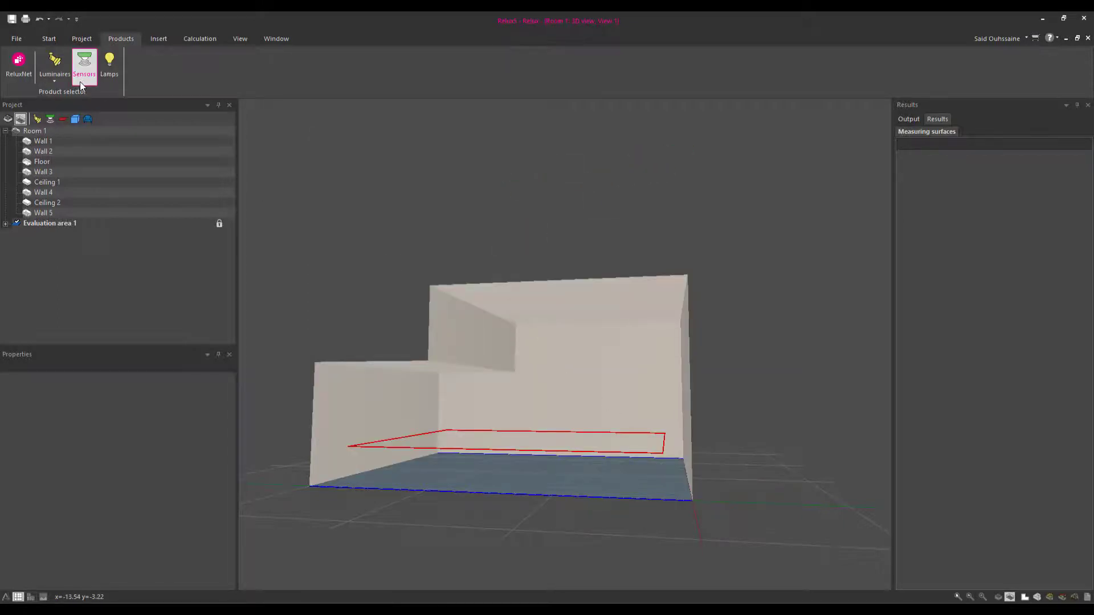
key(ctrl+Tab)
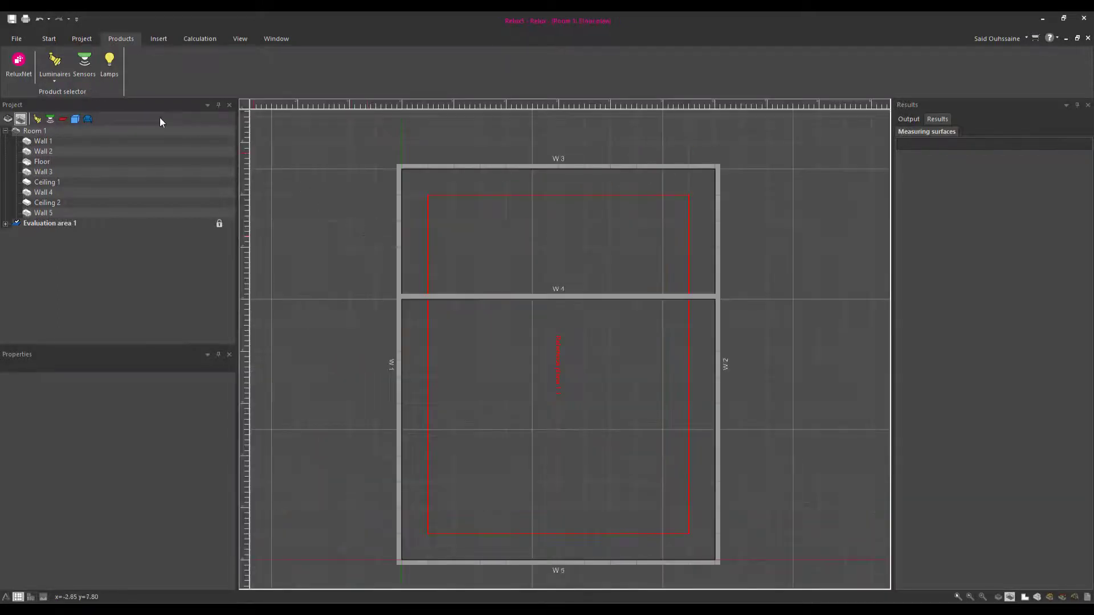
click(64, 84)
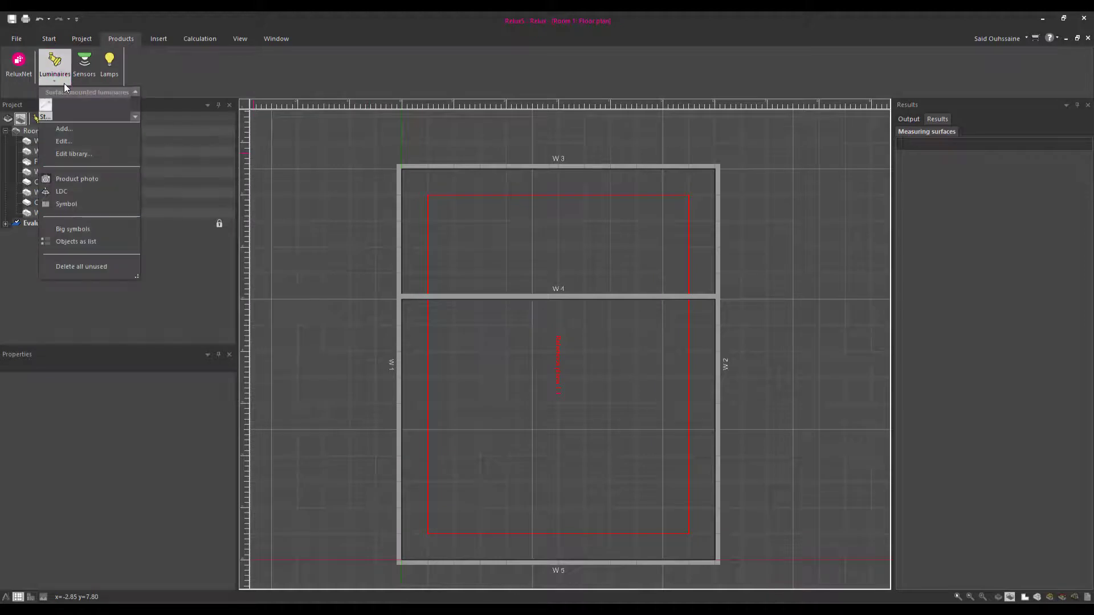
click(46, 111)
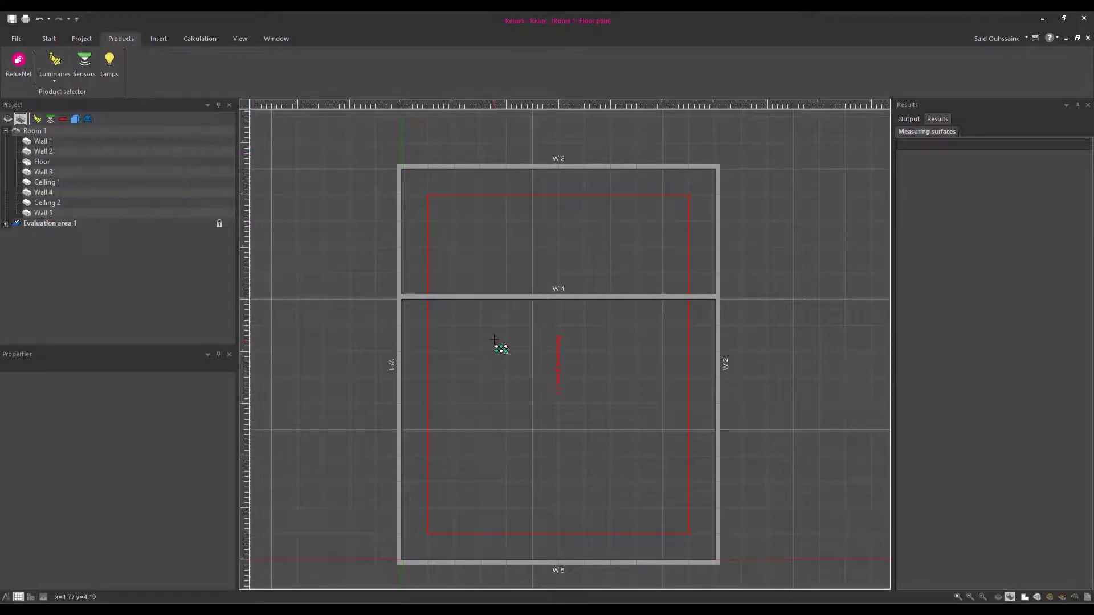
click(699, 499)
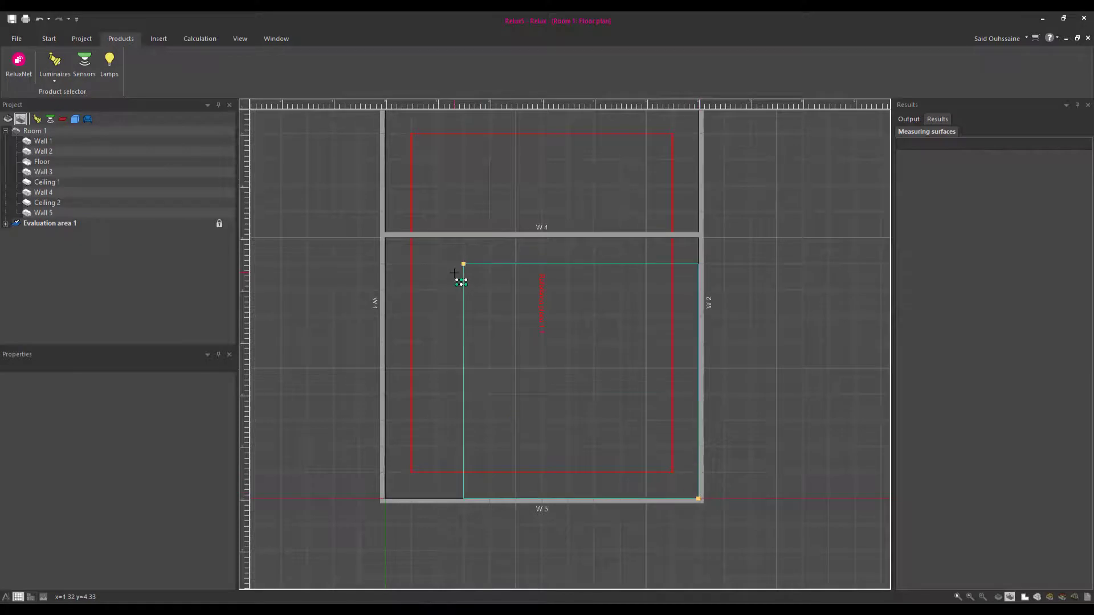
click(388, 242)
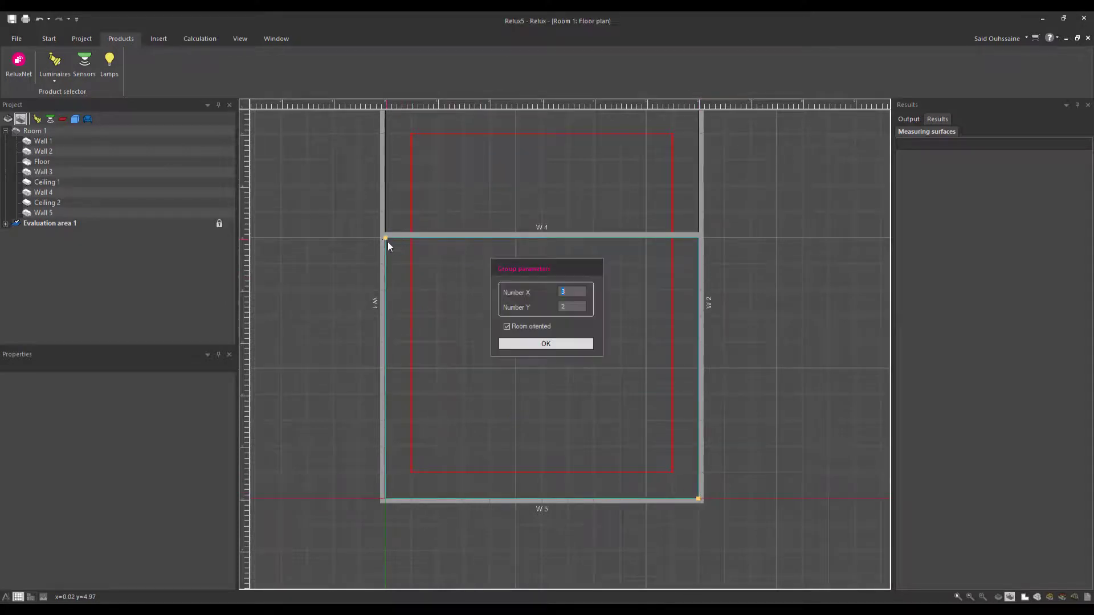
click(563, 342)
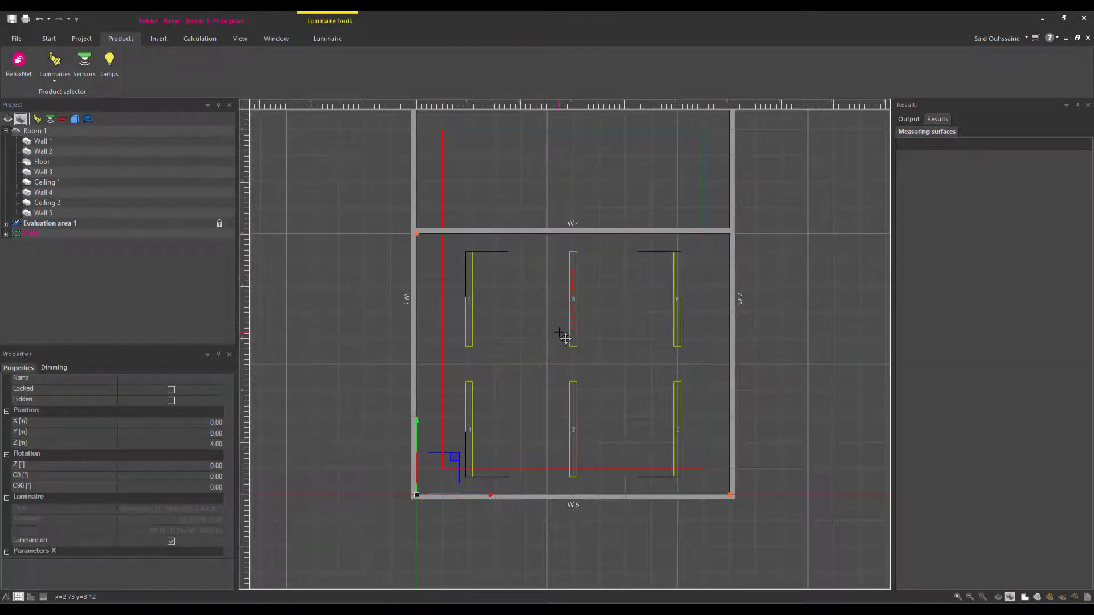
In 3D, reduce the field's X quantity from 3 to 2.
key(F4)
drag(569, 340, 593, 300)
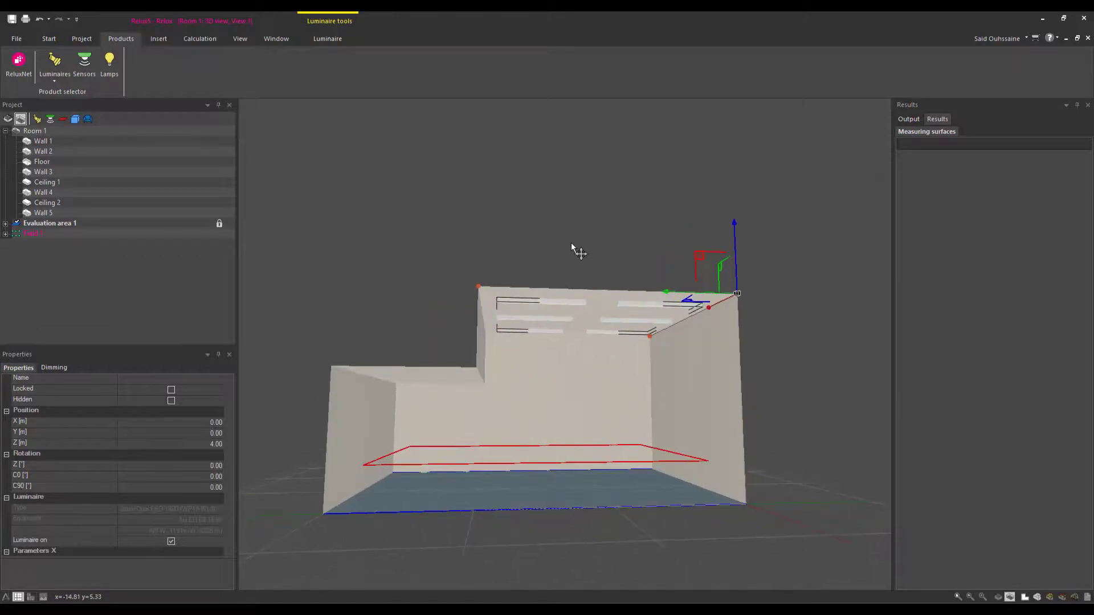
scroll(171, 470, down, 3)
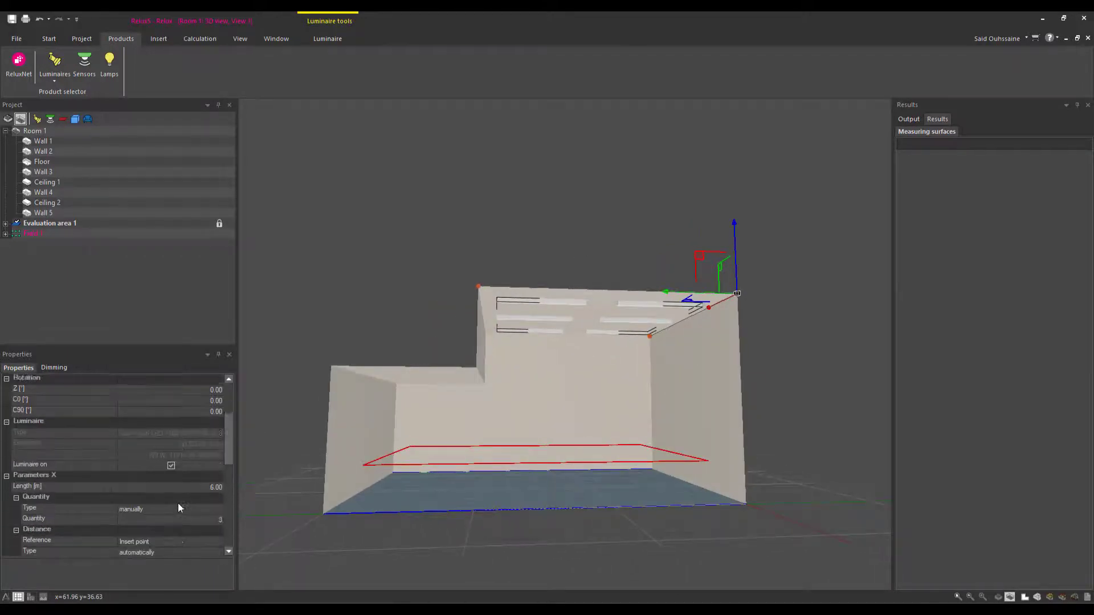
scroll(178, 504, down, 3)
click(186, 455)
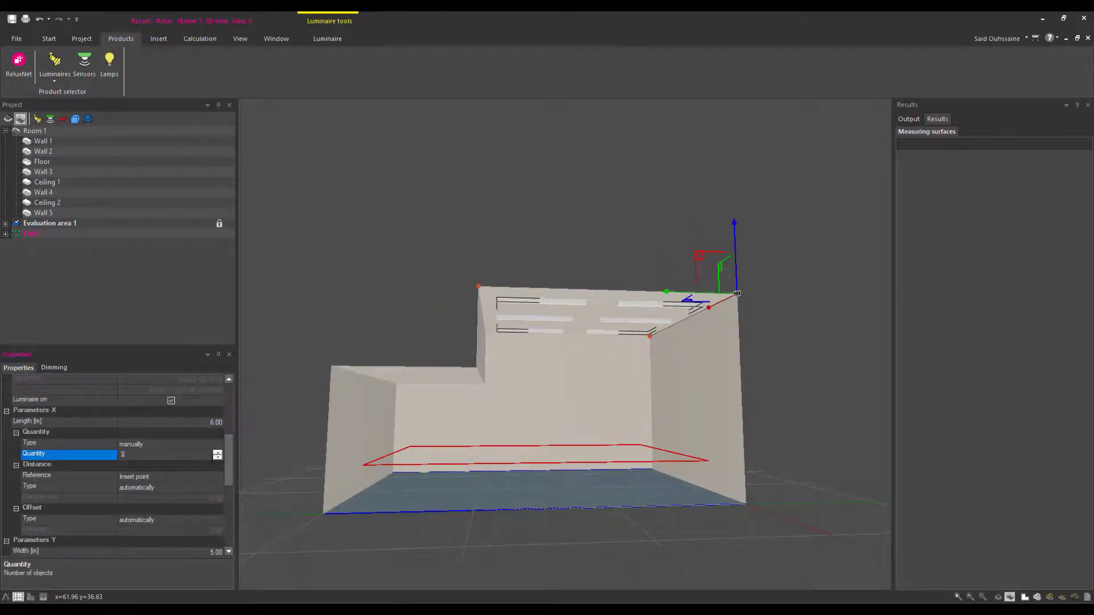
click(217, 457)
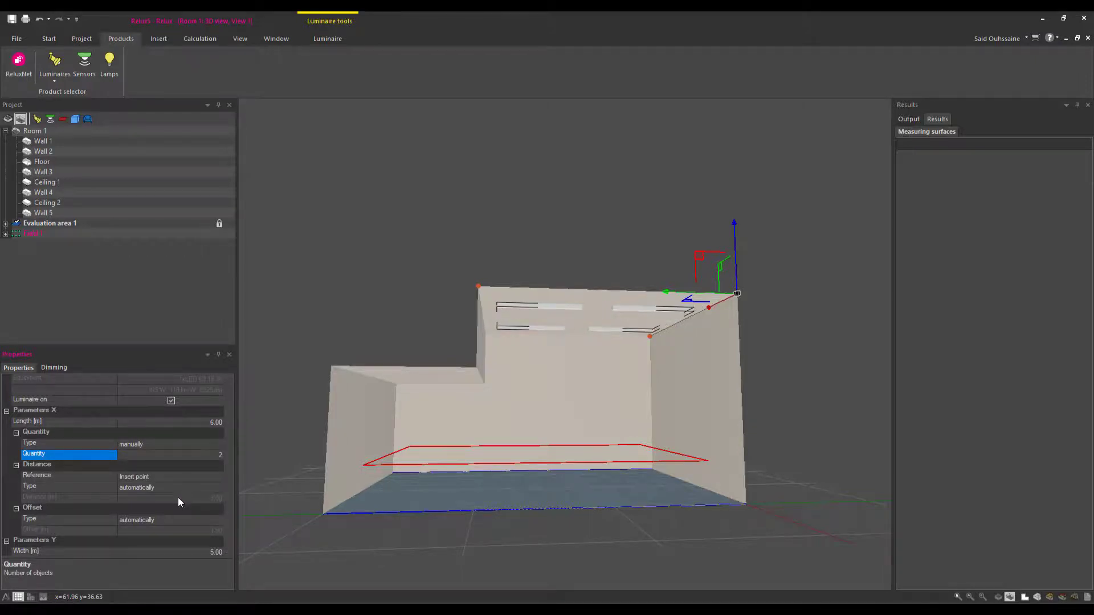
mouse_move(512, 507)
middle_down()
mouse_move(396, 524)
mouse_move(395, 538)
mouse_move(422, 503)
mouse_move(435, 508)
middle_up()
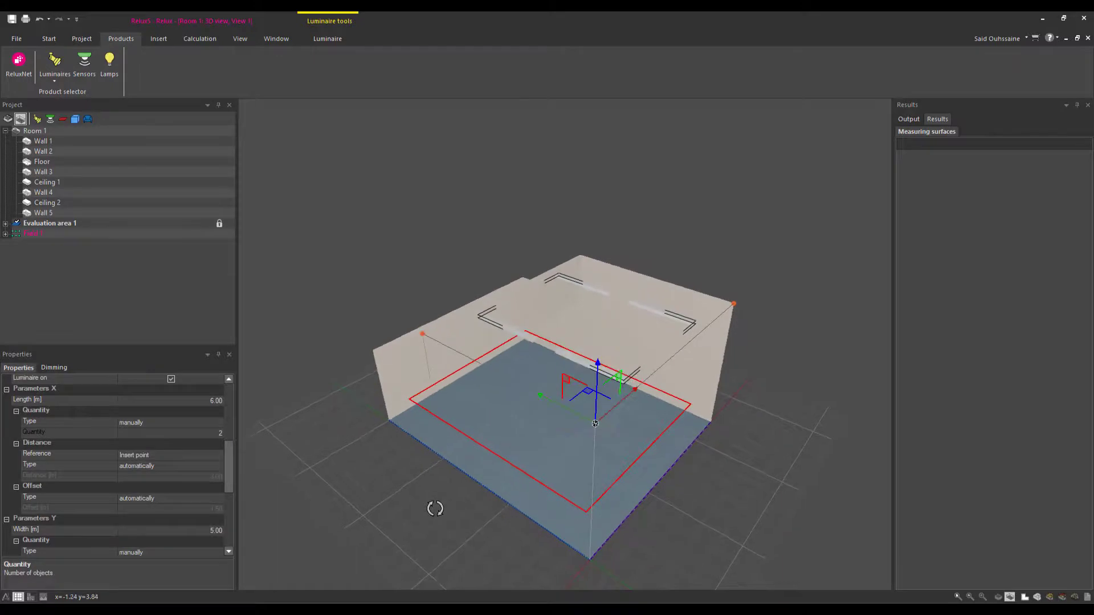
mouse_move(342, 443)
middle_down()
mouse_move(415, 374)
mouse_move(410, 452)
mouse_move(403, 430)
middle_up()
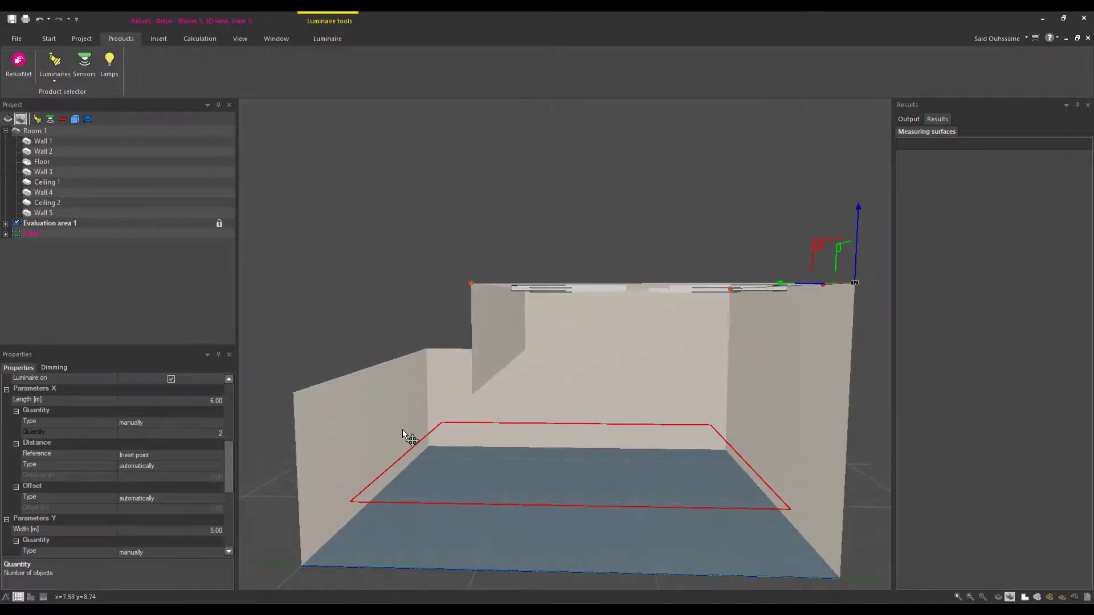
Draw a second luminaire field of two luminaires over the upper room section.
key(ctrl+Tab)
click(55, 74)
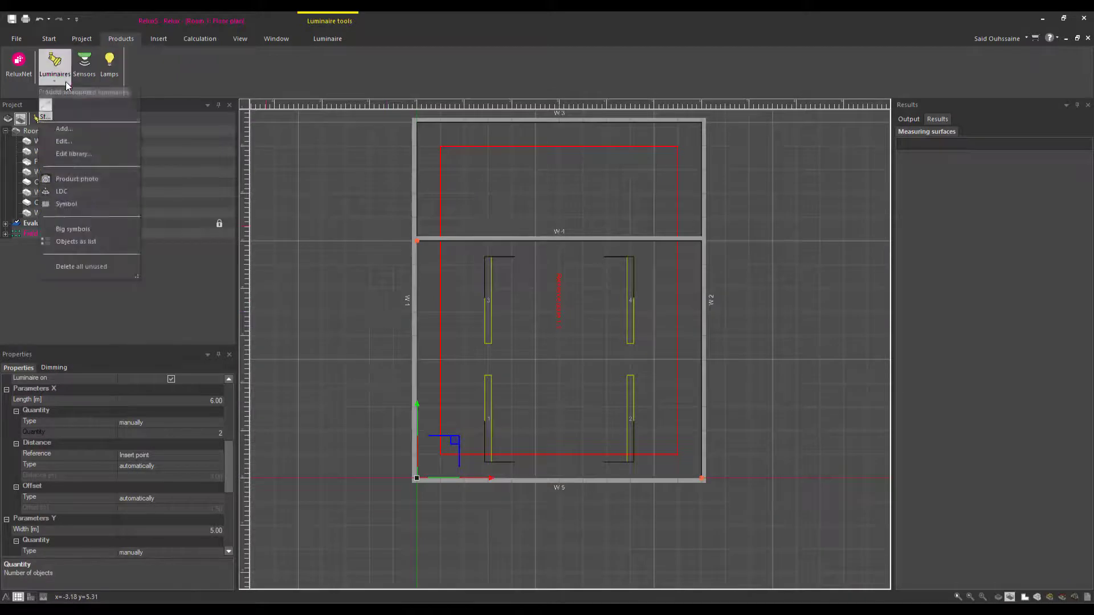
right_click(49, 106)
click(78, 114)
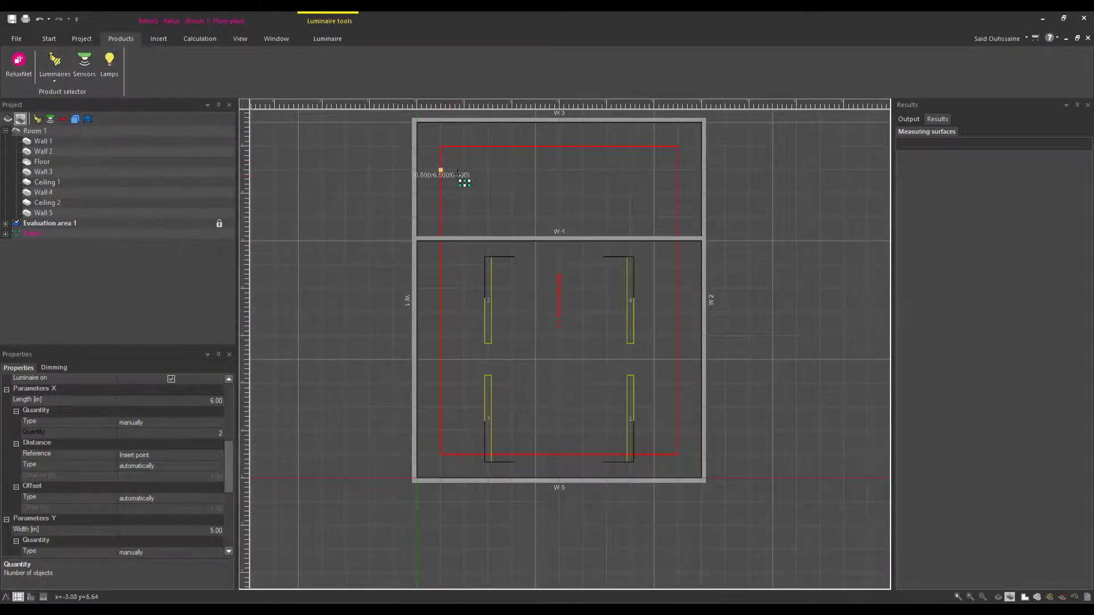
middle_drag(452, 176, 455, 269)
scroll(454, 269, up, 2)
click(403, 224)
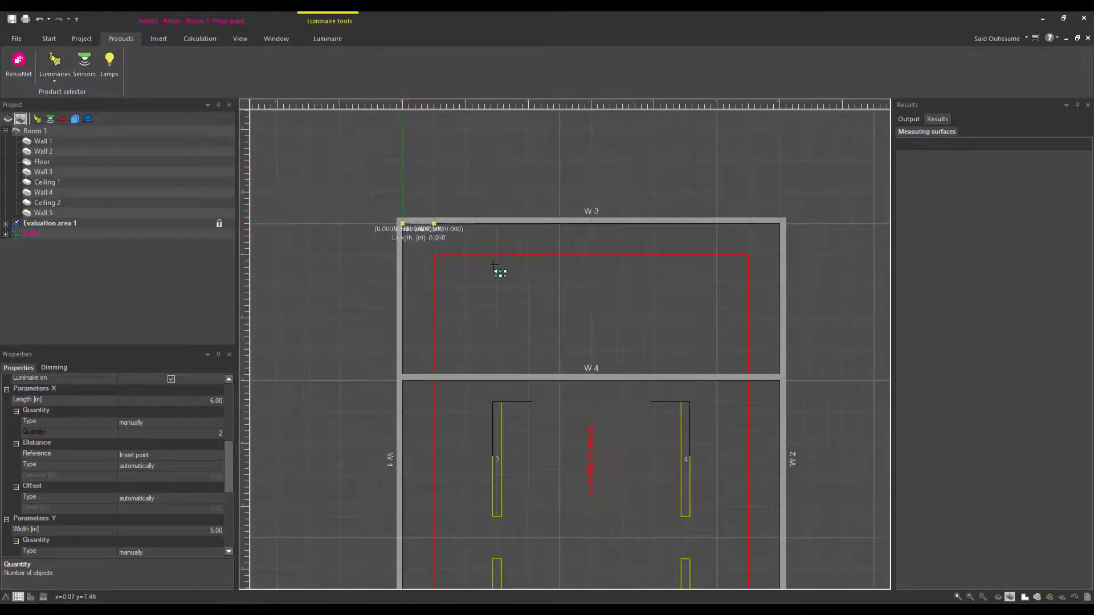
click(778, 378)
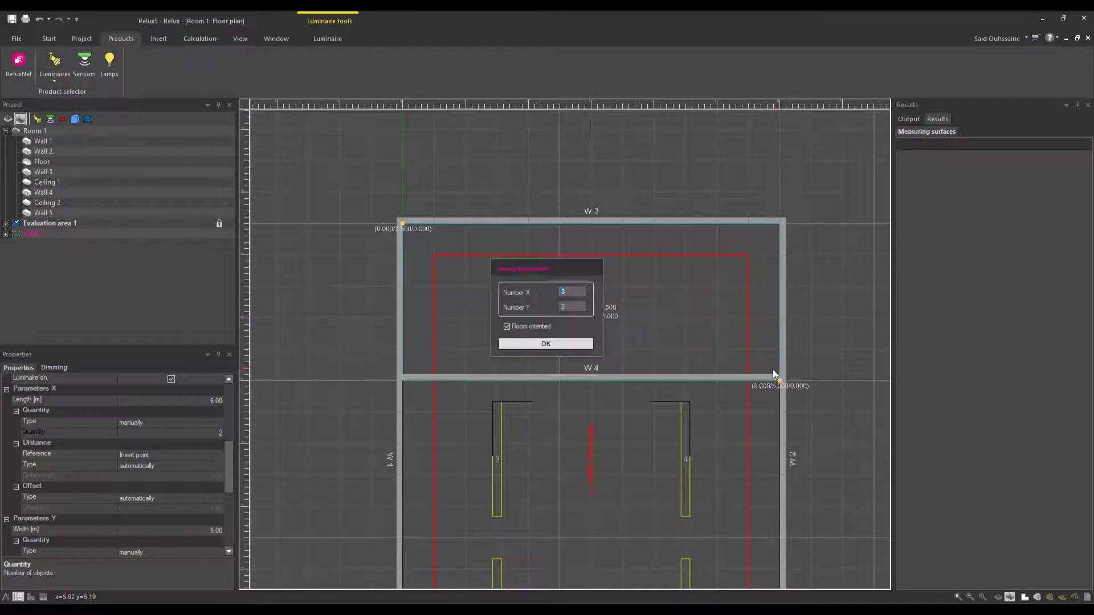
double_click(559, 307)
click(559, 344)
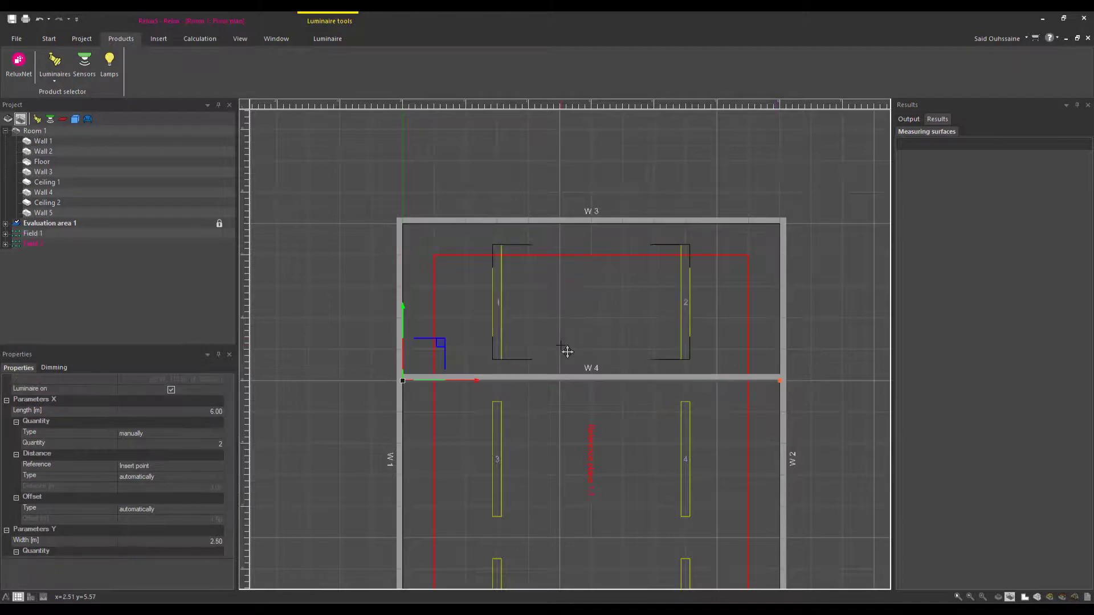
scroll(567, 352, down, 1)
scroll(559, 349, down, 1)
scroll(504, 342, down, 1)
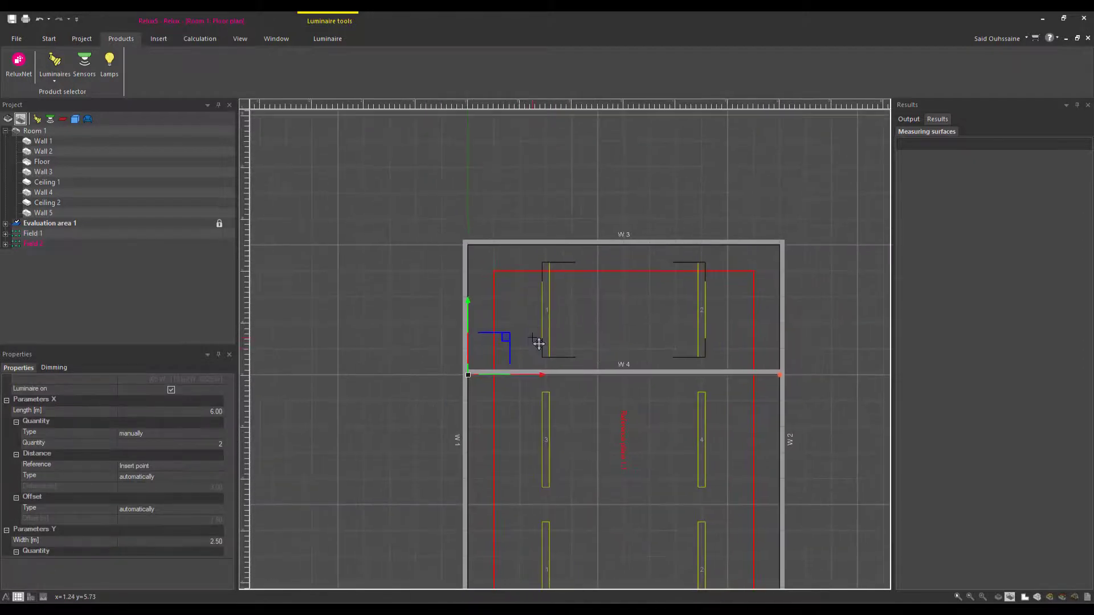
Lower the new luminaire pair onto the upper section's ceiling in 3D.
key(ctrl+Tab)
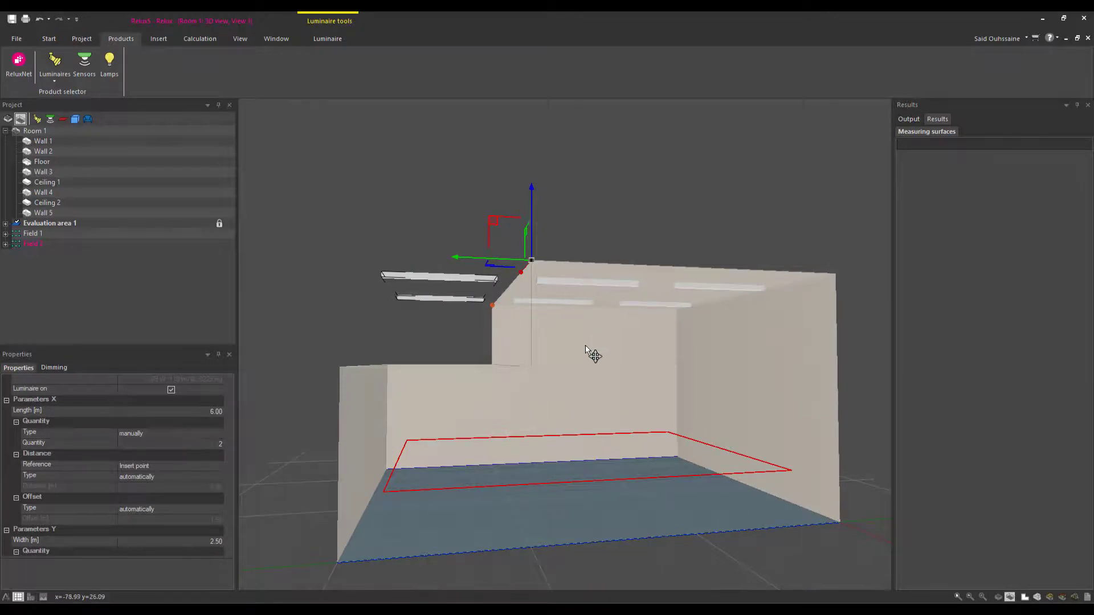
scroll(564, 305, down, 2)
drag(534, 216, 535, 285)
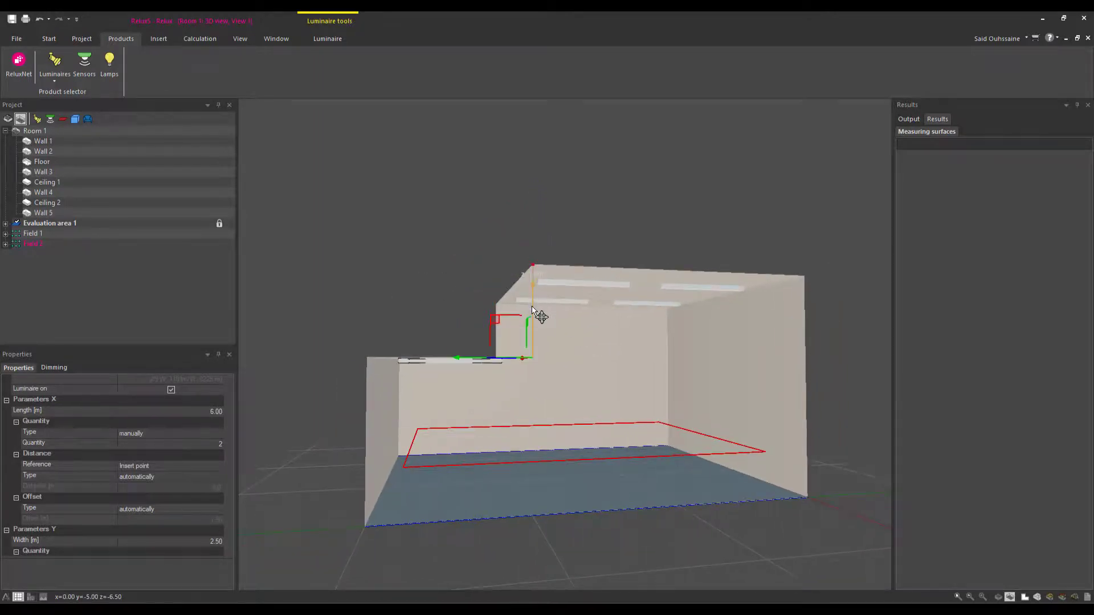
middle_drag(599, 383, 525, 357)
click(346, 204)
middle_drag(346, 204, 513, 273)
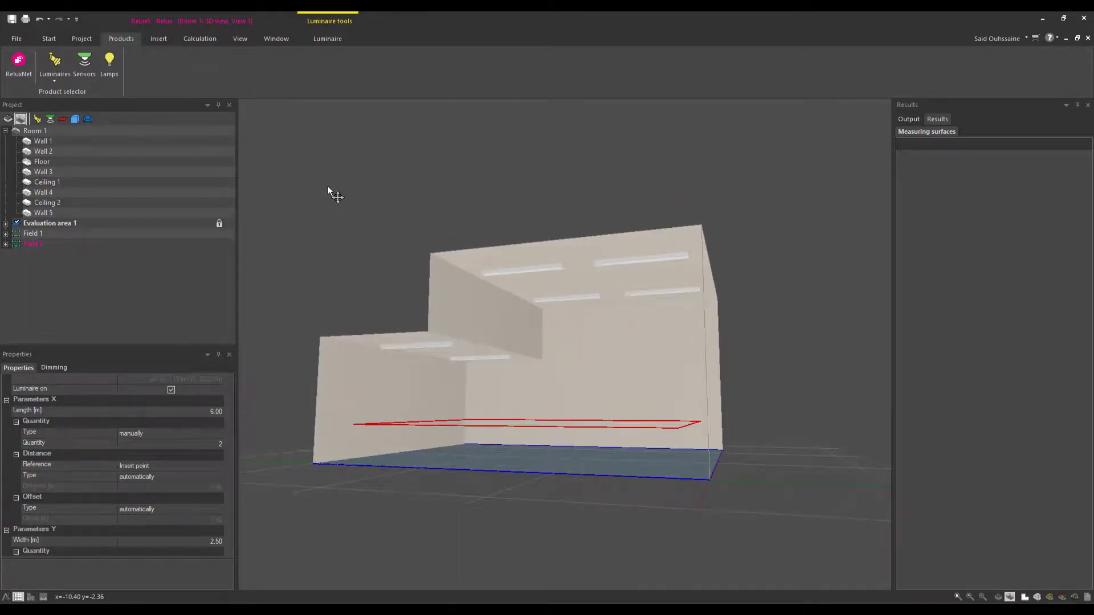
click(200, 39)
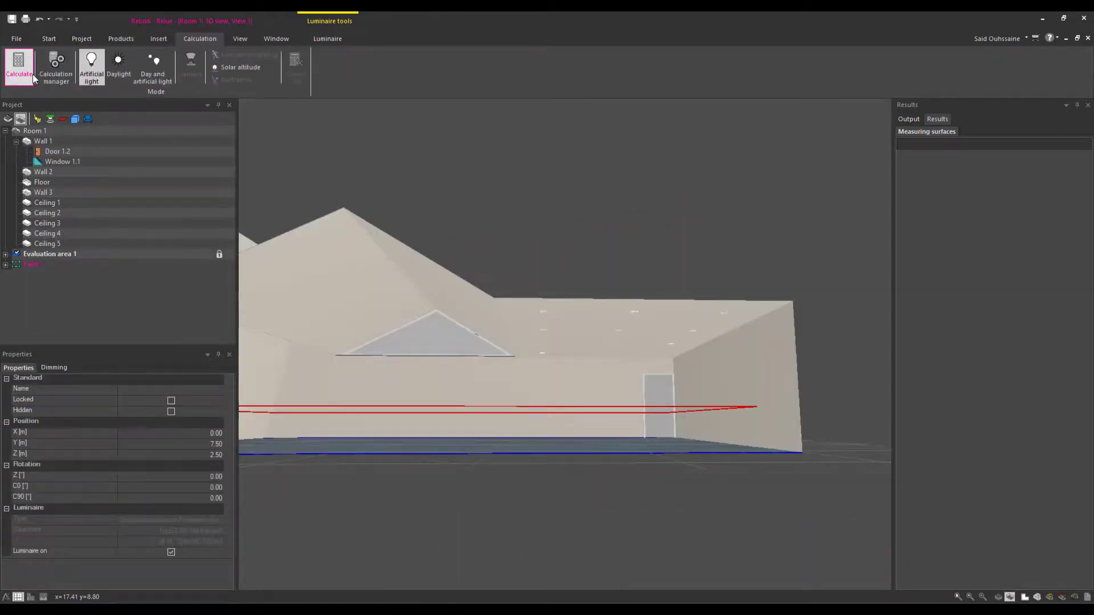
Calculate the lighting (Em 79.4 lx) and show 3D luminance without contour outlines.
click(18, 64)
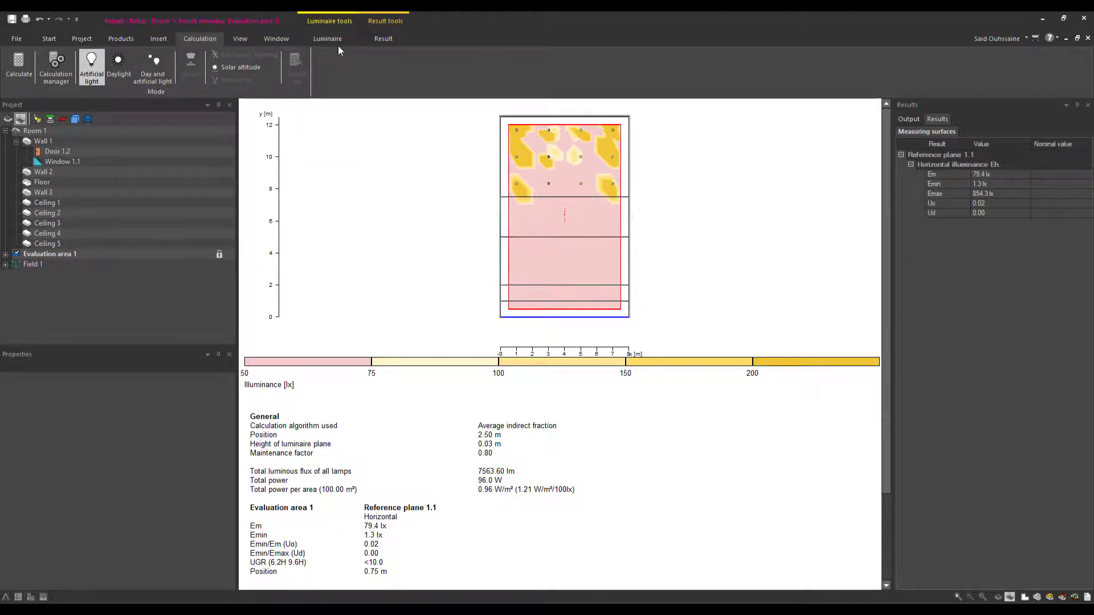
click(383, 38)
click(50, 66)
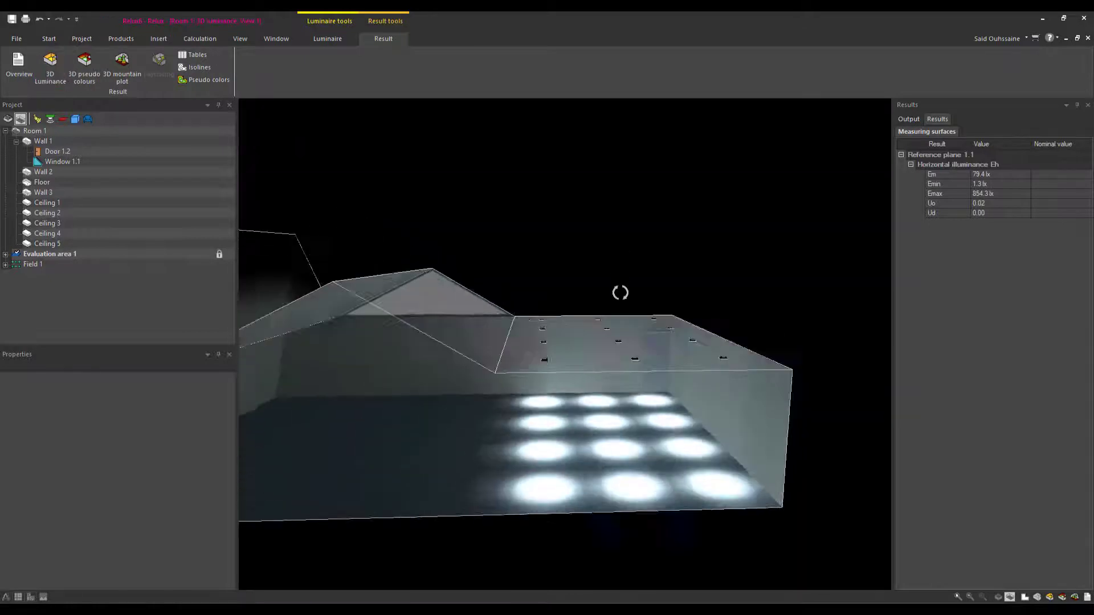
right_drag(620, 292, 548, 235)
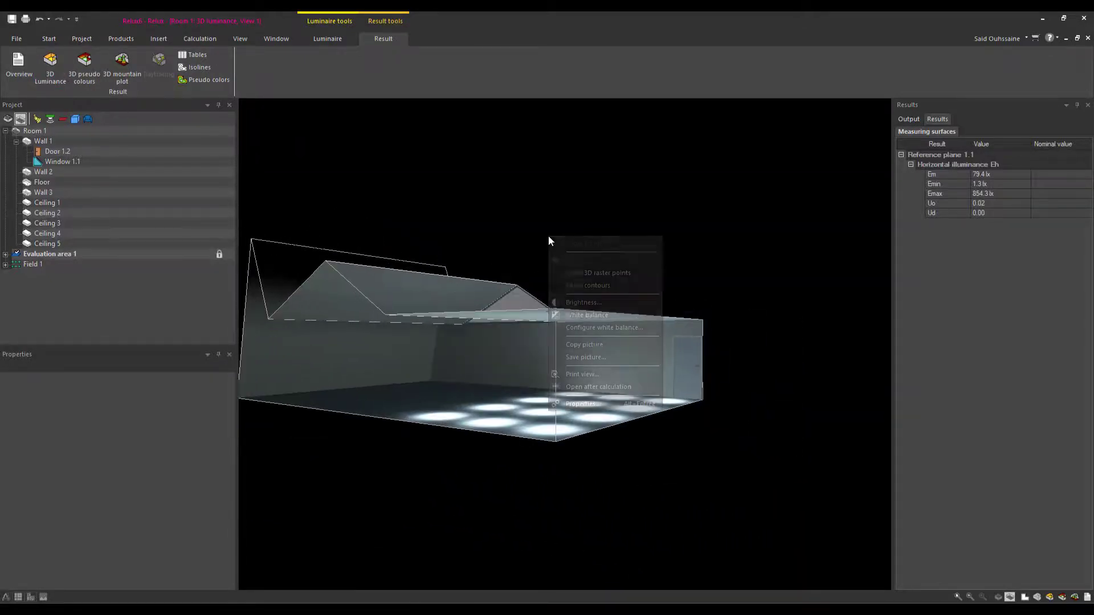
click(590, 287)
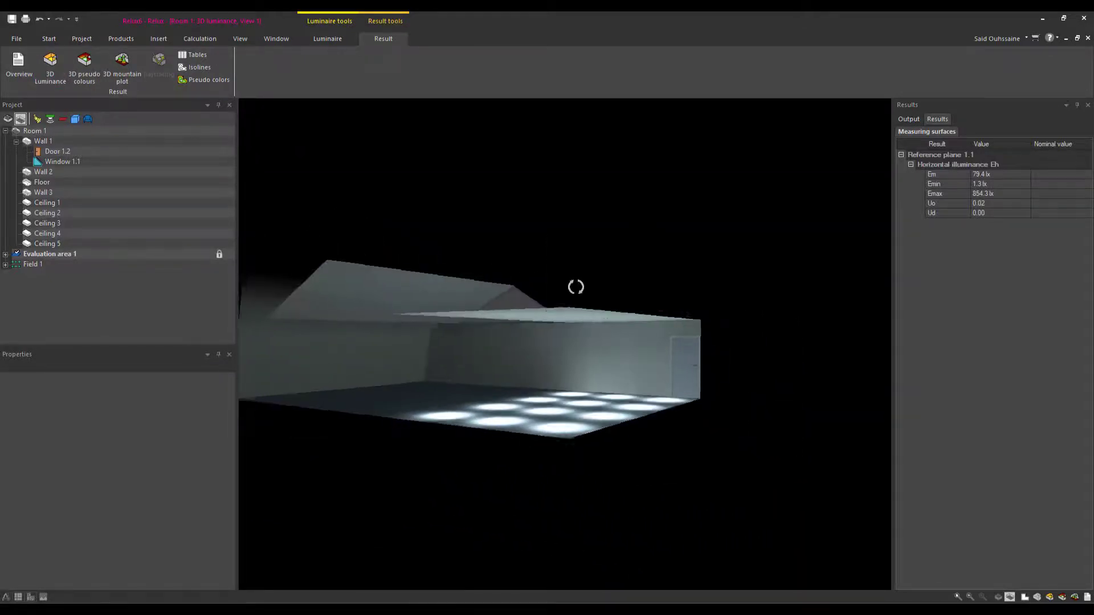
Orbit and zoom the rendering to inspect the lit floor, door wall and ceiling.
mouse_move(575, 287)
mouse_down()
mouse_move(657, 293)
mouse_move(666, 273)
mouse_move(595, 337)
mouse_move(595, 323)
mouse_up()
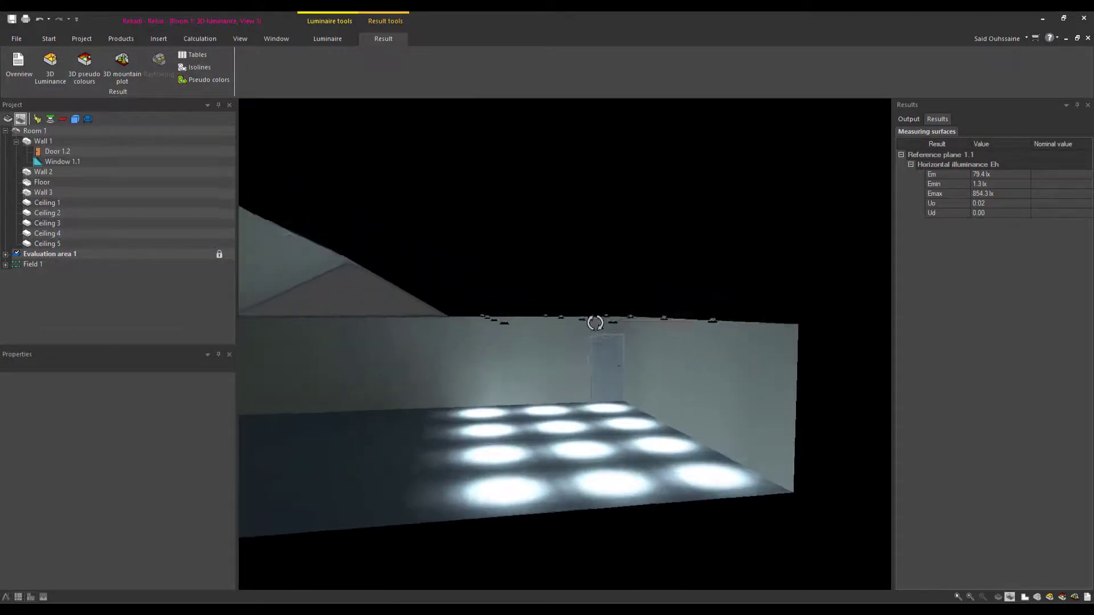
scroll(473, 341, up, 2)
scroll(490, 350, up, 2)
scroll(490, 350, up, 2)
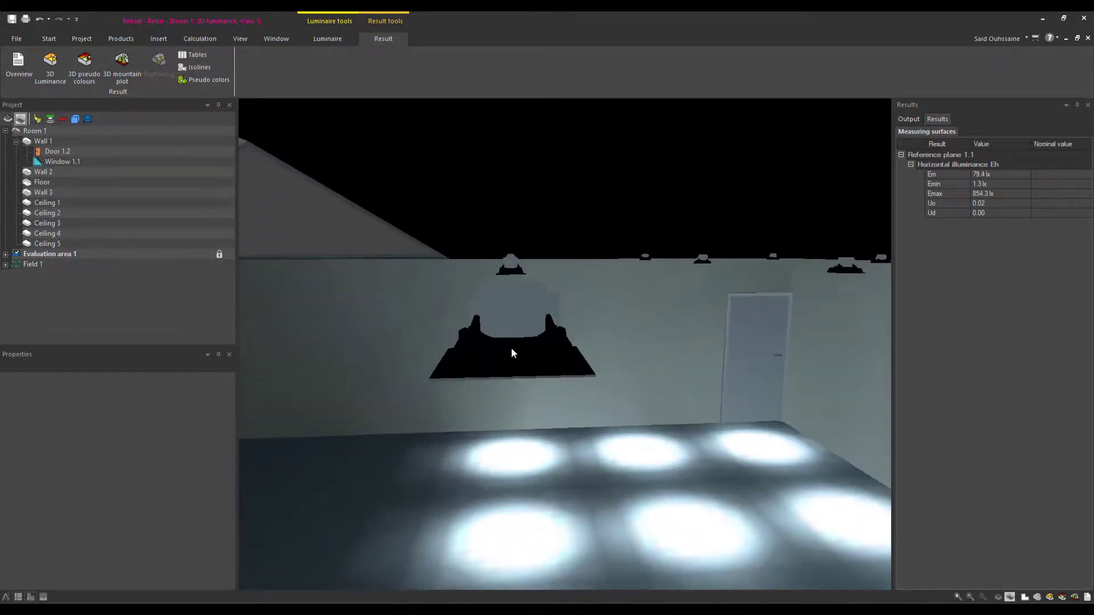
mouse_move(511, 349)
mouse_down()
mouse_move(518, 266)
mouse_move(625, 292)
mouse_move(508, 391)
mouse_move(478, 330)
mouse_move(446, 397)
mouse_move(534, 403)
mouse_up()
scroll(530, 397, down, 3)
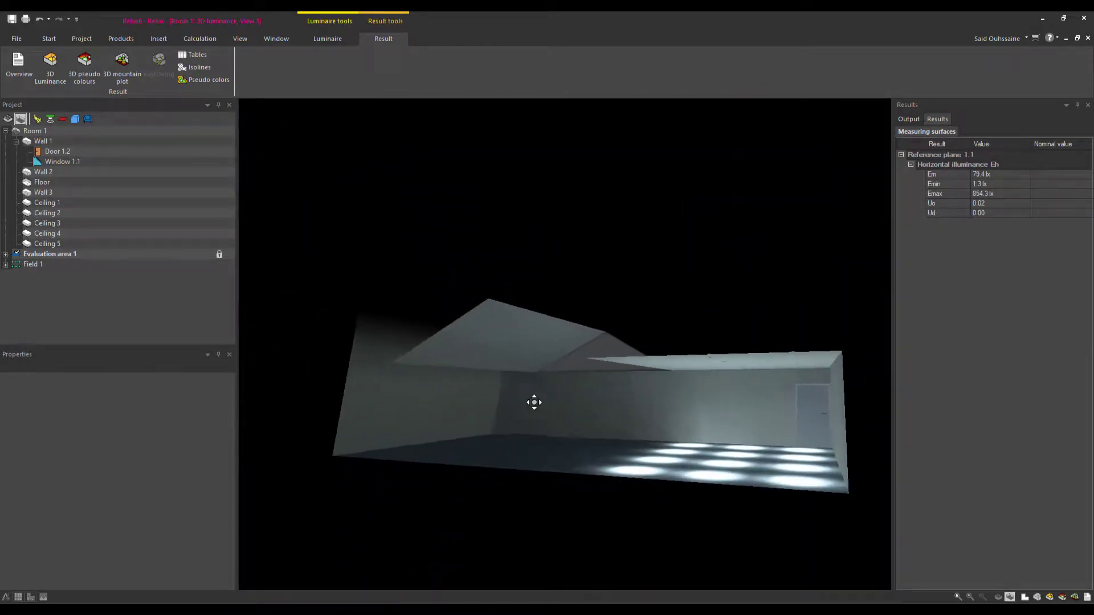
click(189, 39)
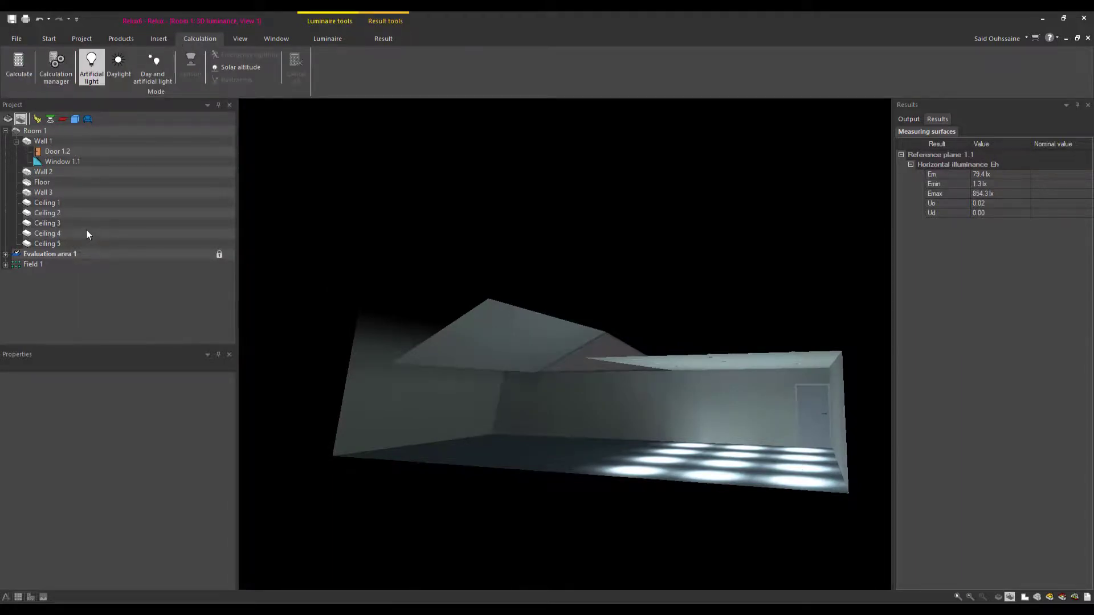
Set Evaluation area 1's nominal values to 5.28.1 Entrance halls under Places of public assembly.
click(52, 256)
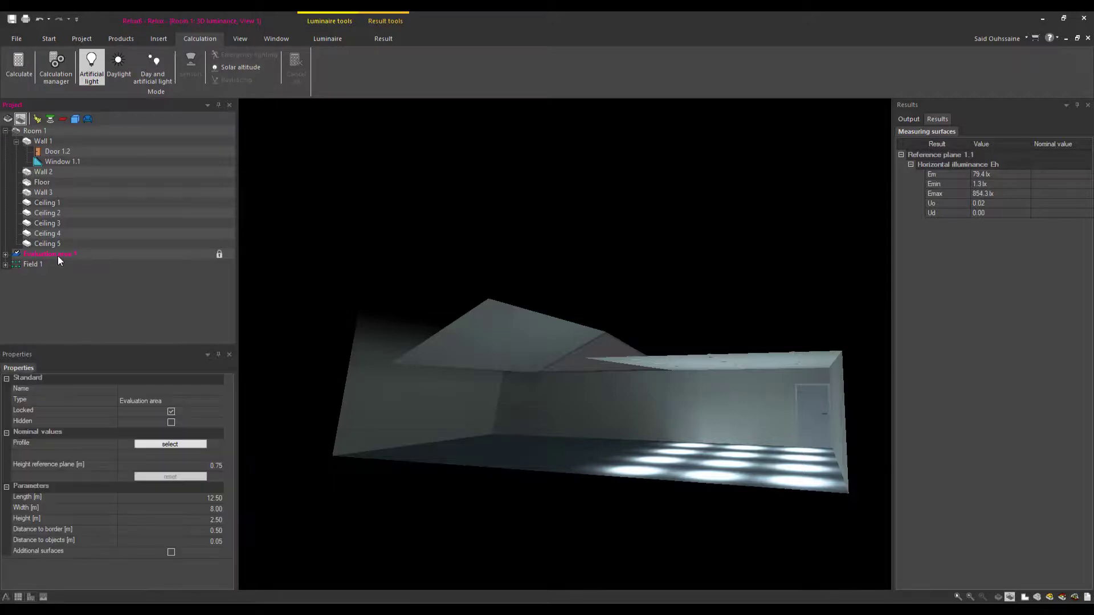
click(171, 445)
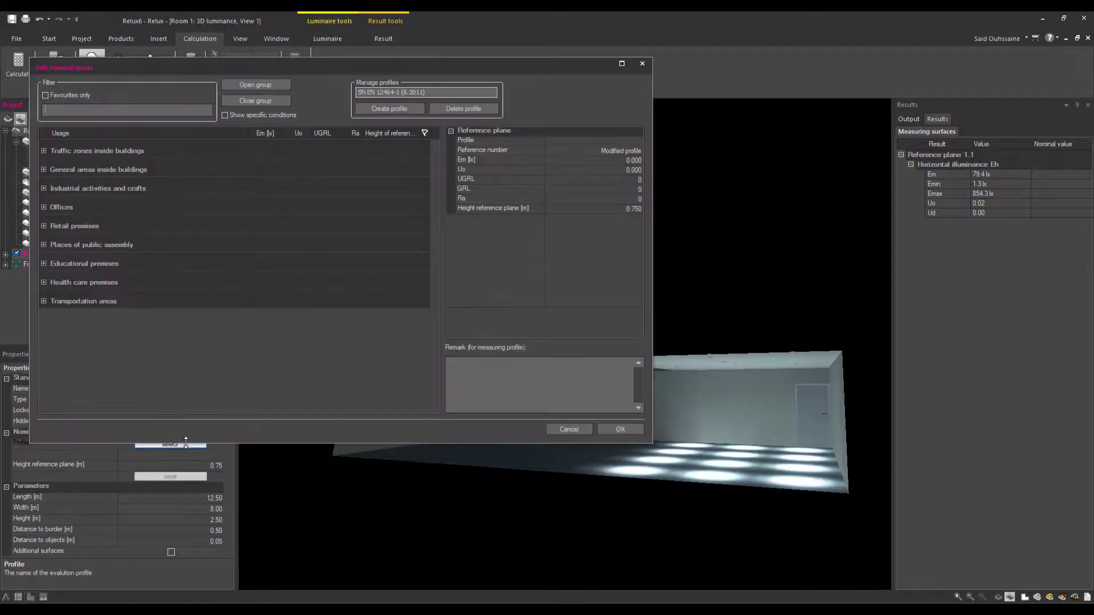
click(44, 208)
click(54, 226)
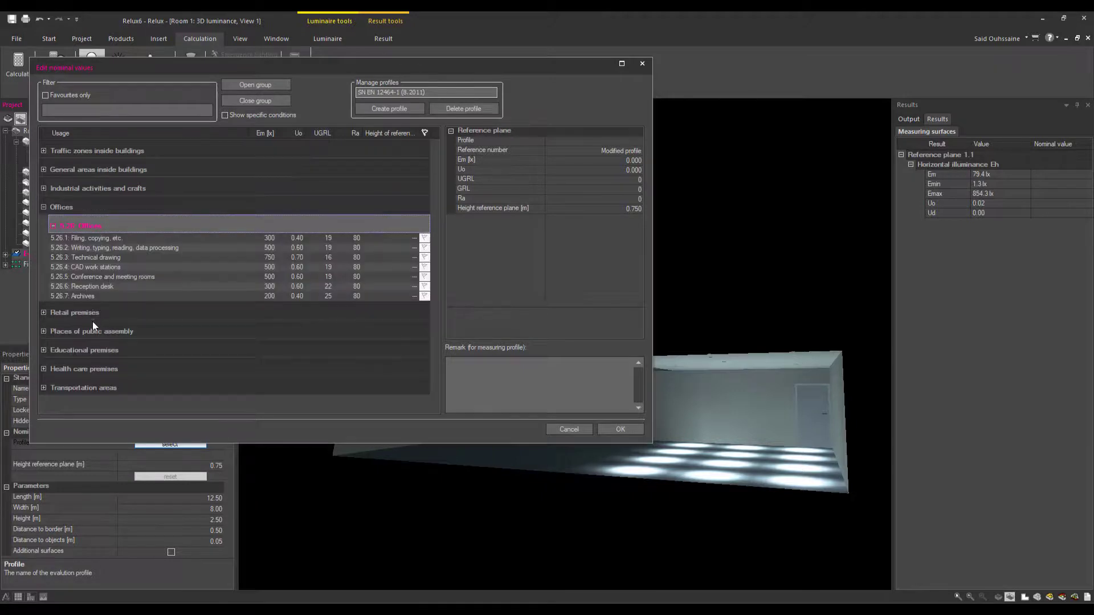
click(44, 332)
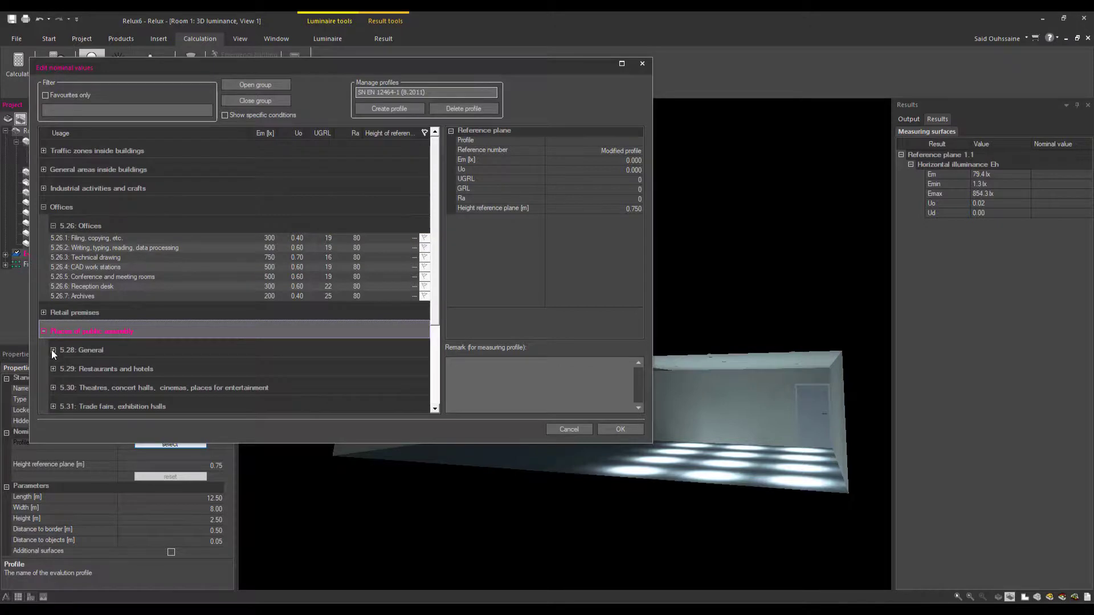
click(52, 350)
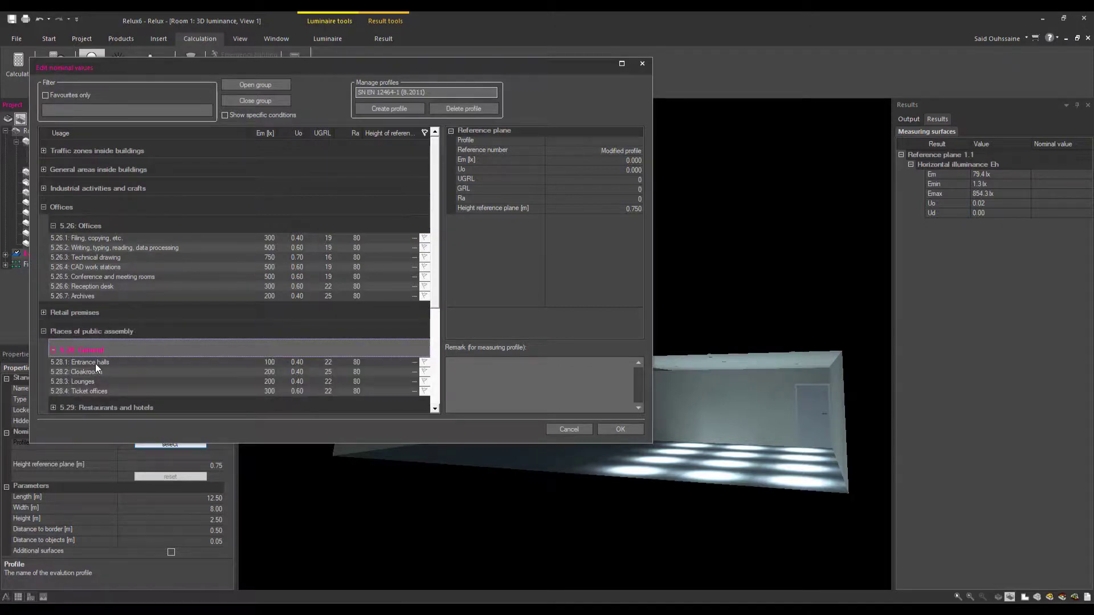
click(96, 363)
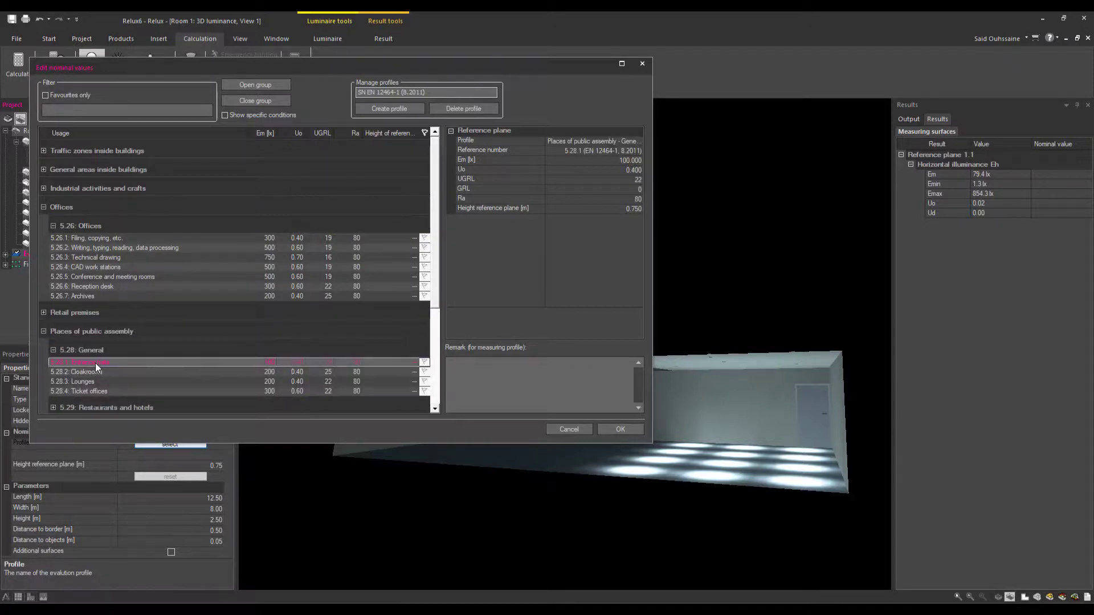
click(618, 430)
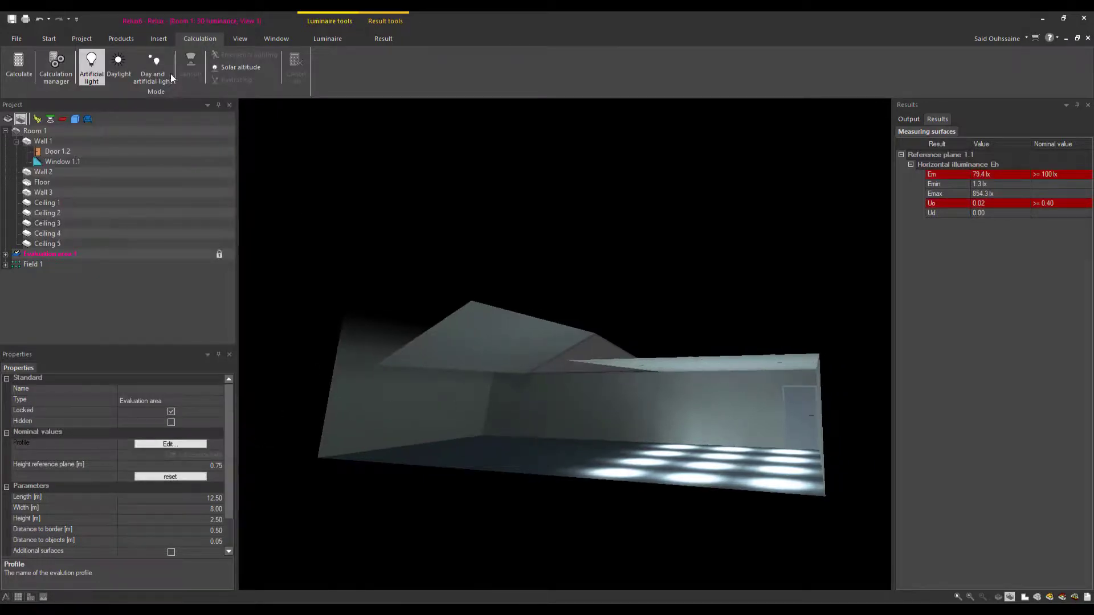
Select the Daylight scene in the Calculation manager and review its date/time and measuring areas.
click(56, 63)
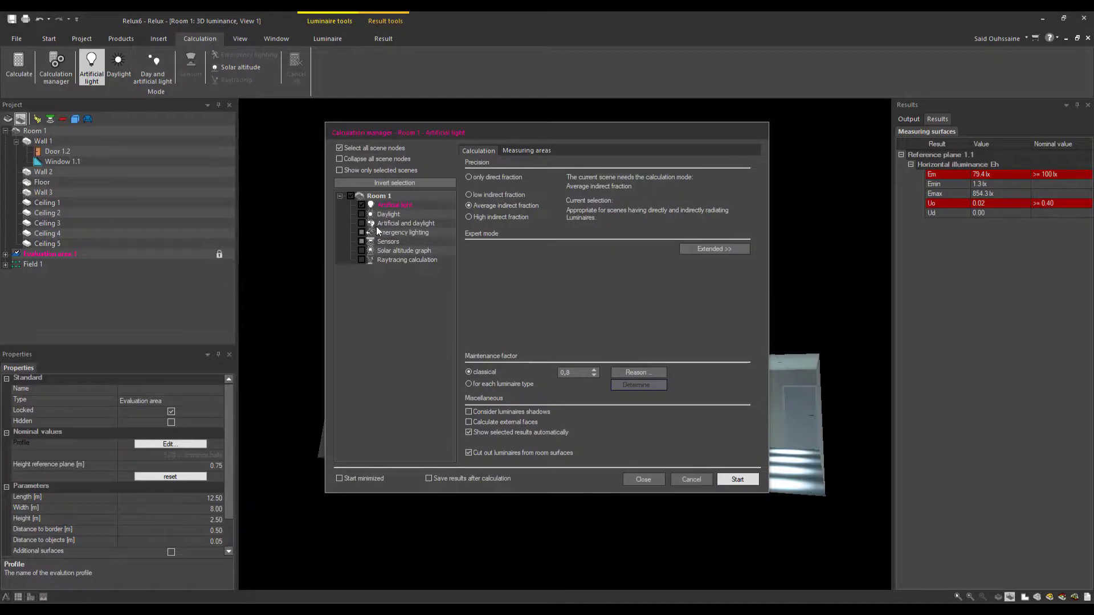
click(361, 214)
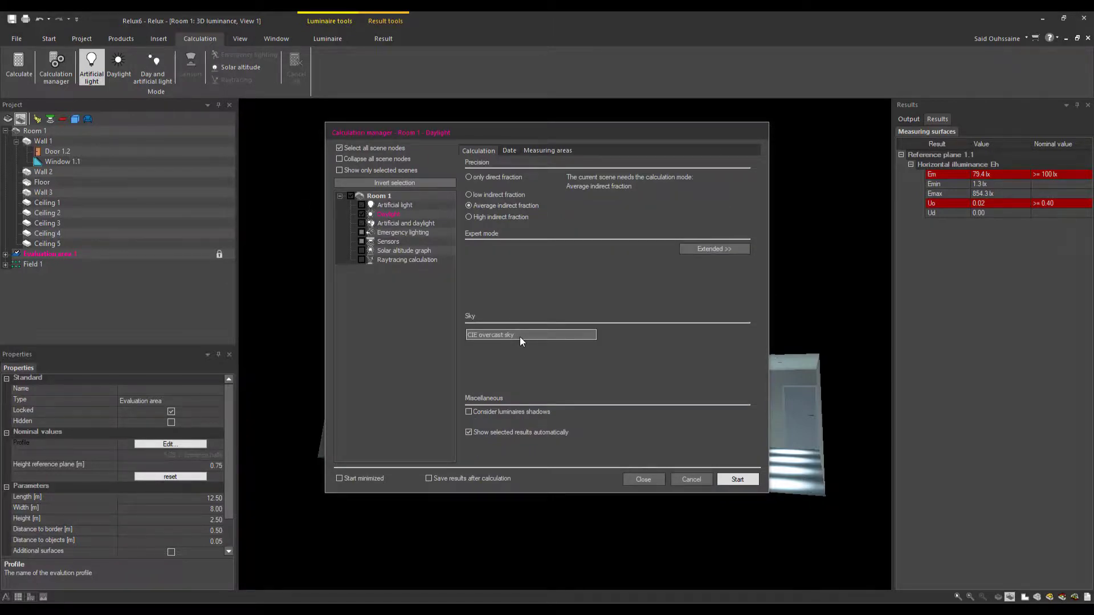
click(512, 152)
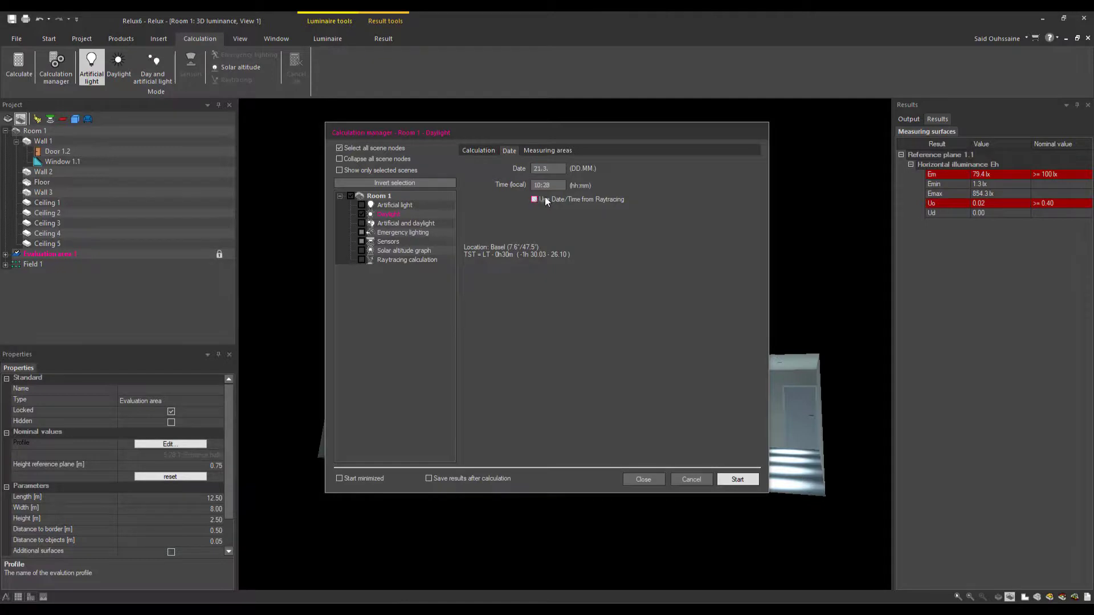
click(540, 151)
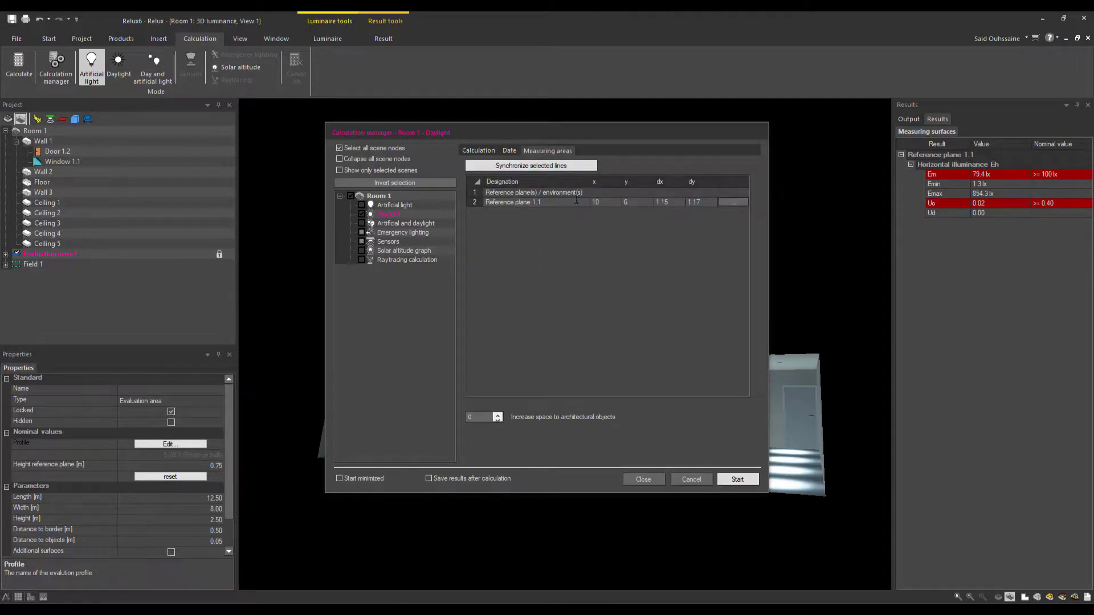
click(479, 150)
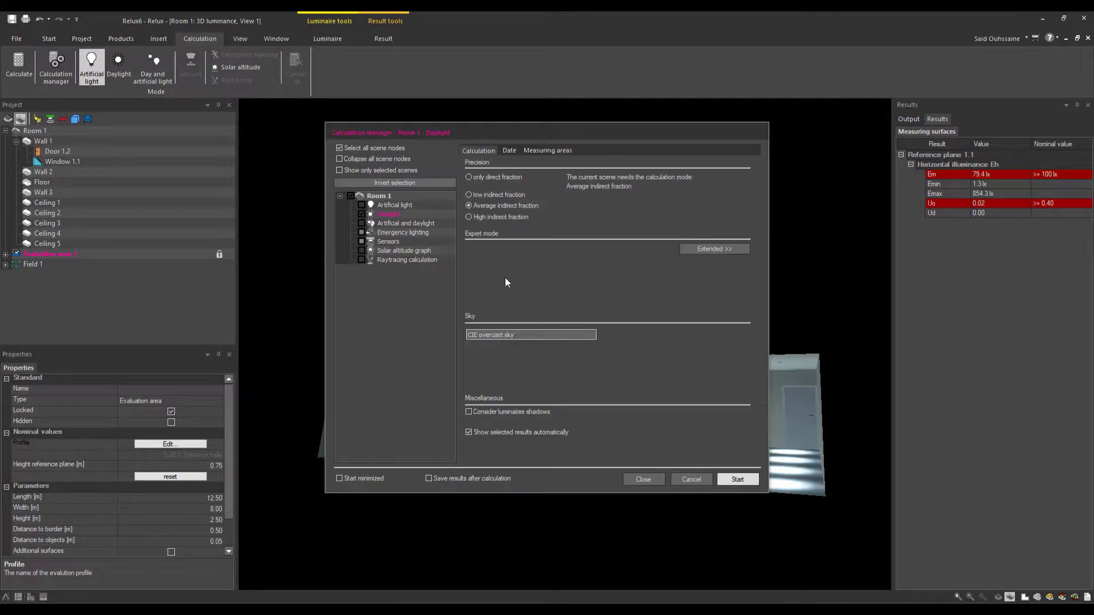
Set the sky to CIE clear sky with sun, include luminaire shadows, and start calculating.
click(528, 337)
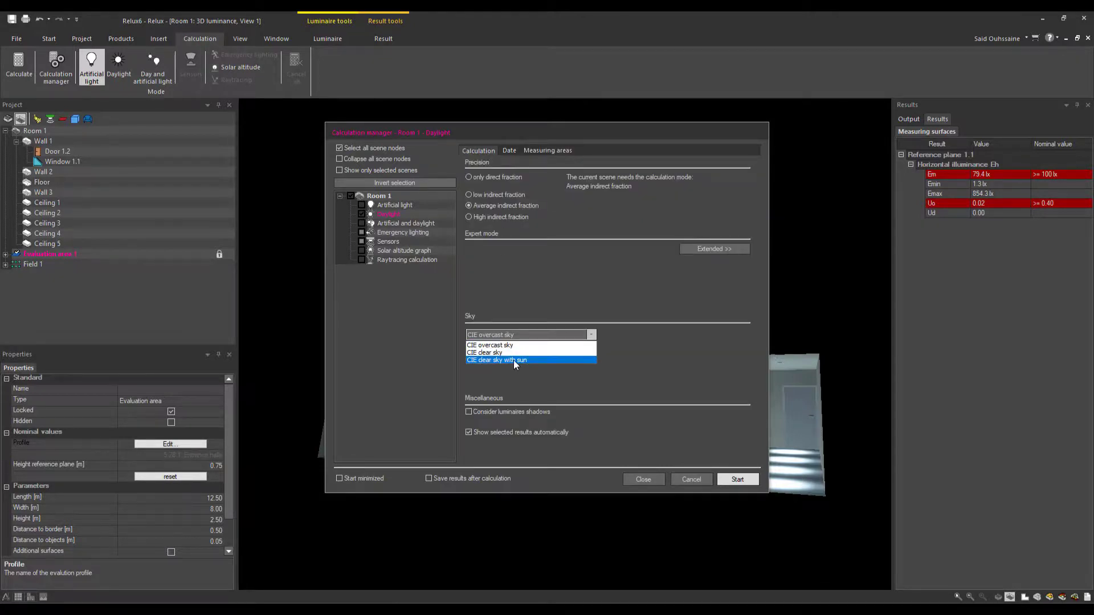
click(514, 361)
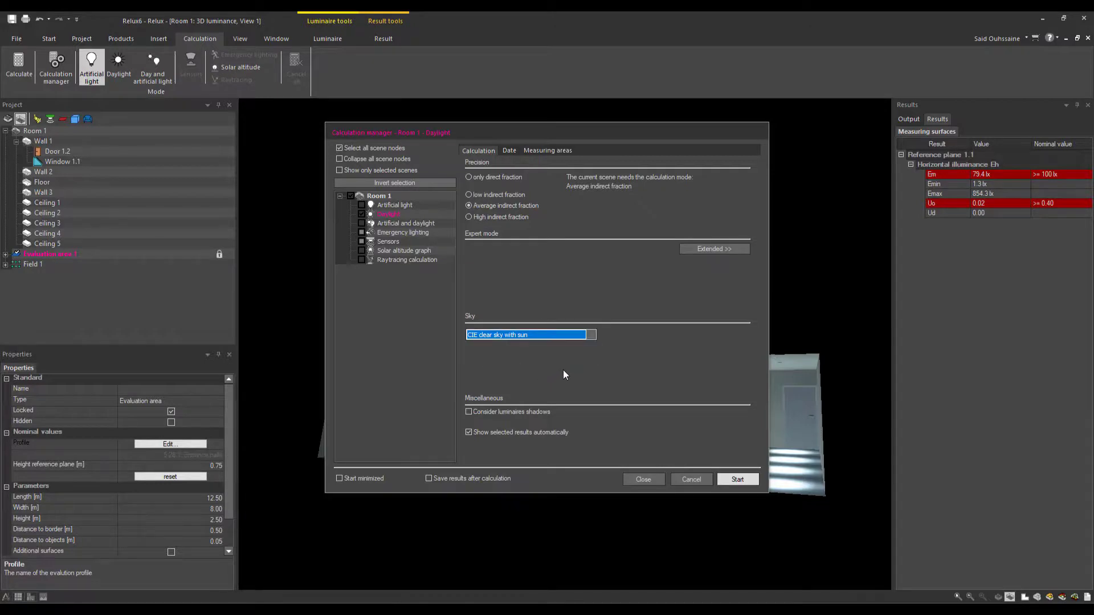
click(469, 412)
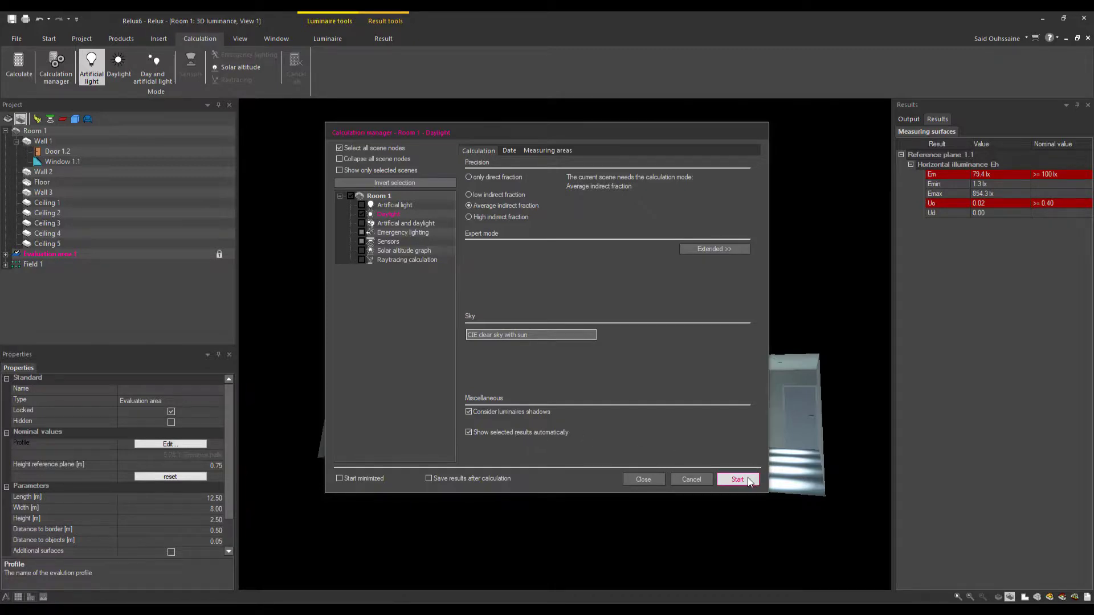
click(713, 251)
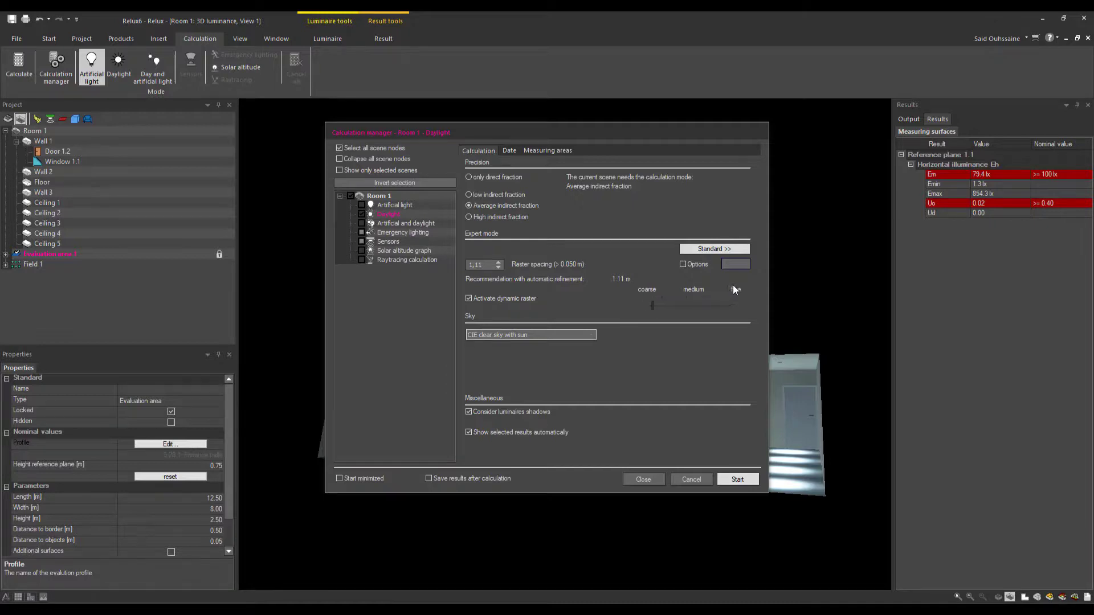
click(714, 249)
click(744, 478)
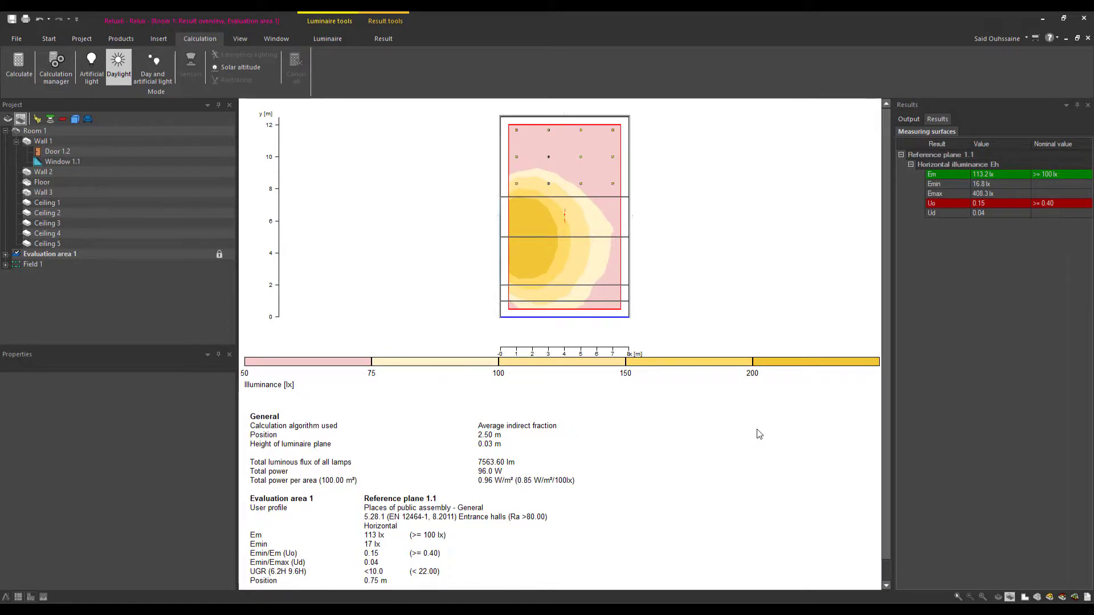
Show the daylight result as a 3D luminance rendering and orbit around the room.
key(ctrl+Tab)
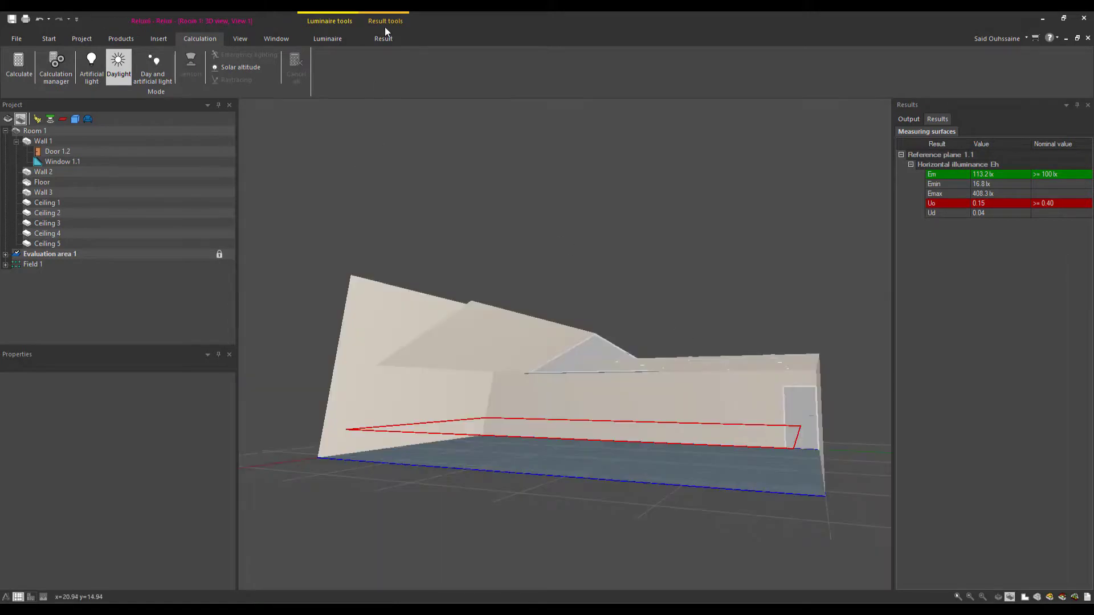
click(387, 36)
click(50, 66)
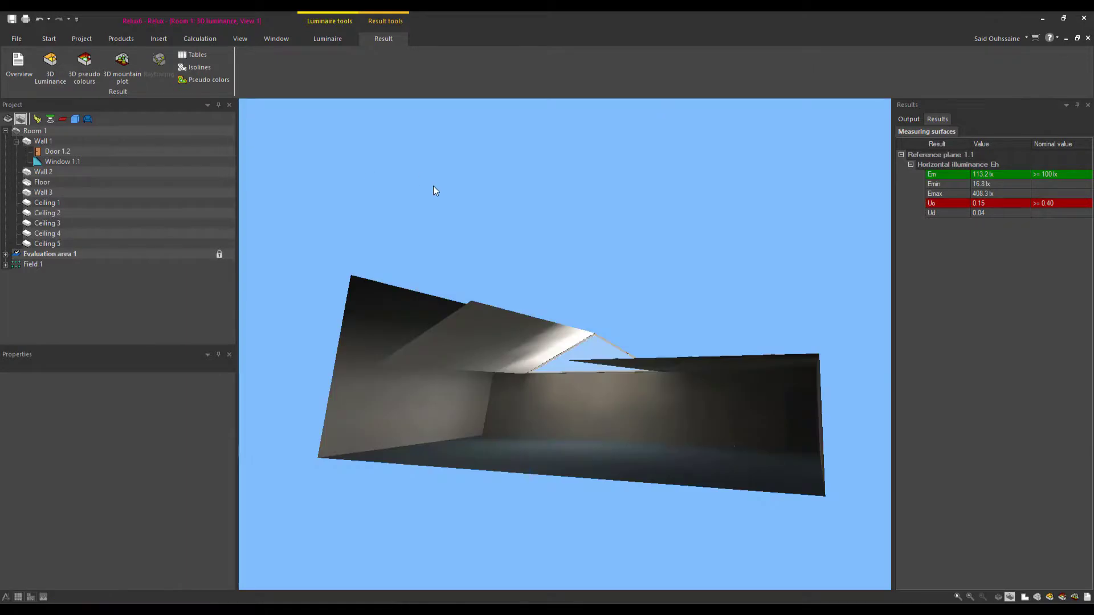
mouse_move(435, 188)
mouse_down()
mouse_move(476, 256)
mouse_move(477, 281)
mouse_move(607, 337)
mouse_move(590, 327)
mouse_move(511, 340)
mouse_move(498, 310)
mouse_move(456, 283)
mouse_move(585, 383)
mouse_move(603, 326)
mouse_move(622, 364)
mouse_move(567, 349)
mouse_move(542, 376)
mouse_move(606, 354)
mouse_move(720, 359)
mouse_move(477, 374)
mouse_move(491, 371)
mouse_move(480, 399)
mouse_move(595, 396)
mouse_move(542, 366)
mouse_move(600, 363)
mouse_up()
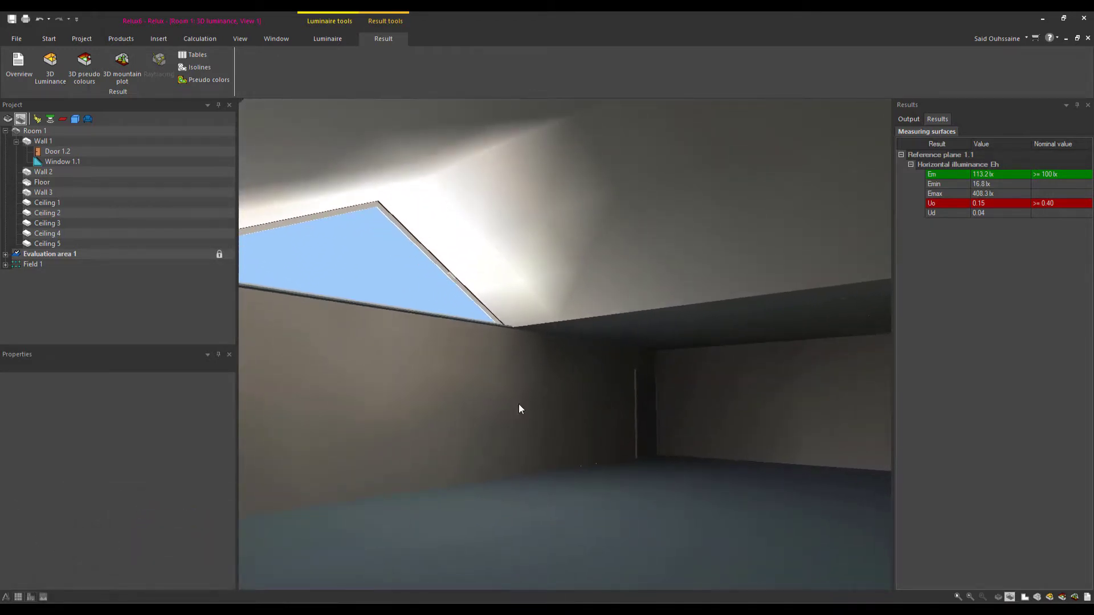
mouse_move(518, 408)
mouse_down()
mouse_move(642, 432)
mouse_move(519, 429)
mouse_move(686, 435)
mouse_move(555, 461)
mouse_move(449, 346)
mouse_up()
scroll(548, 456, down, 5)
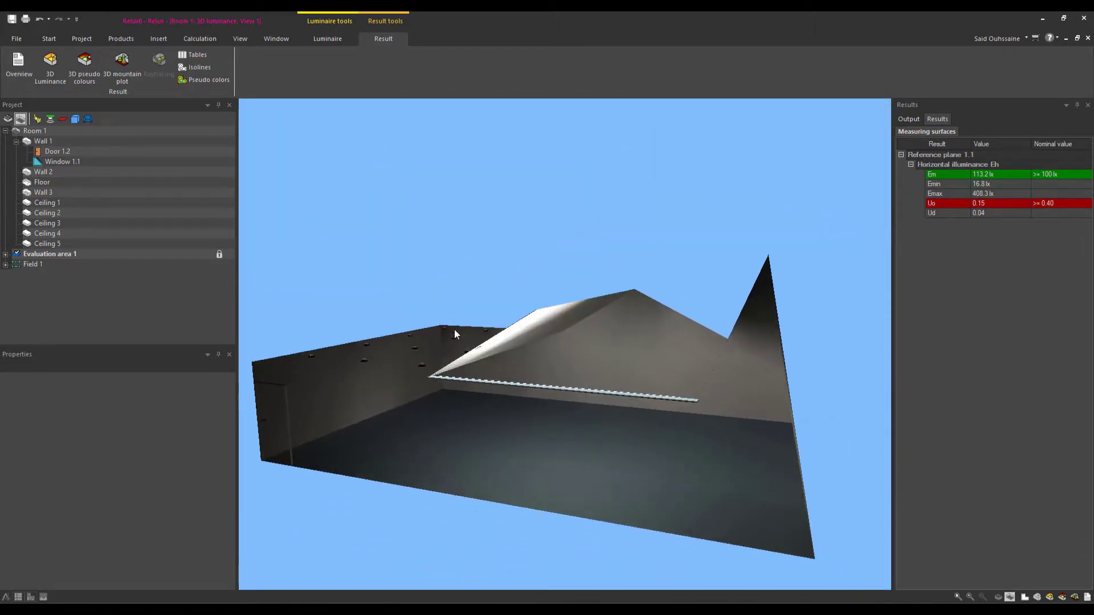
Look over the View, Window, Luminaire, Insert, Calculation and Edit options, then re-orbit the rendering.
click(240, 39)
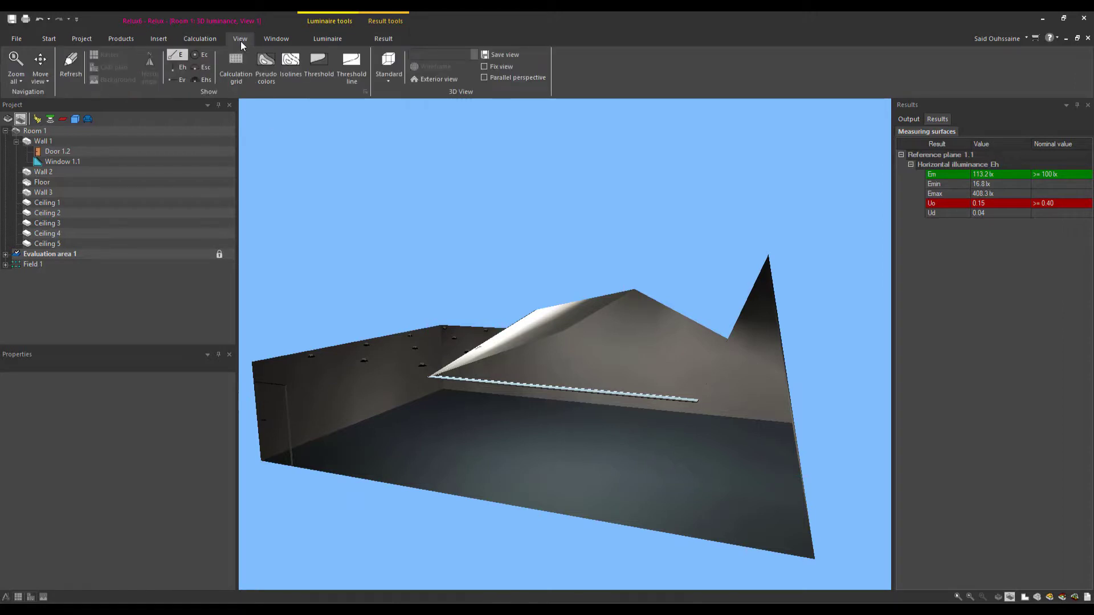
click(278, 40)
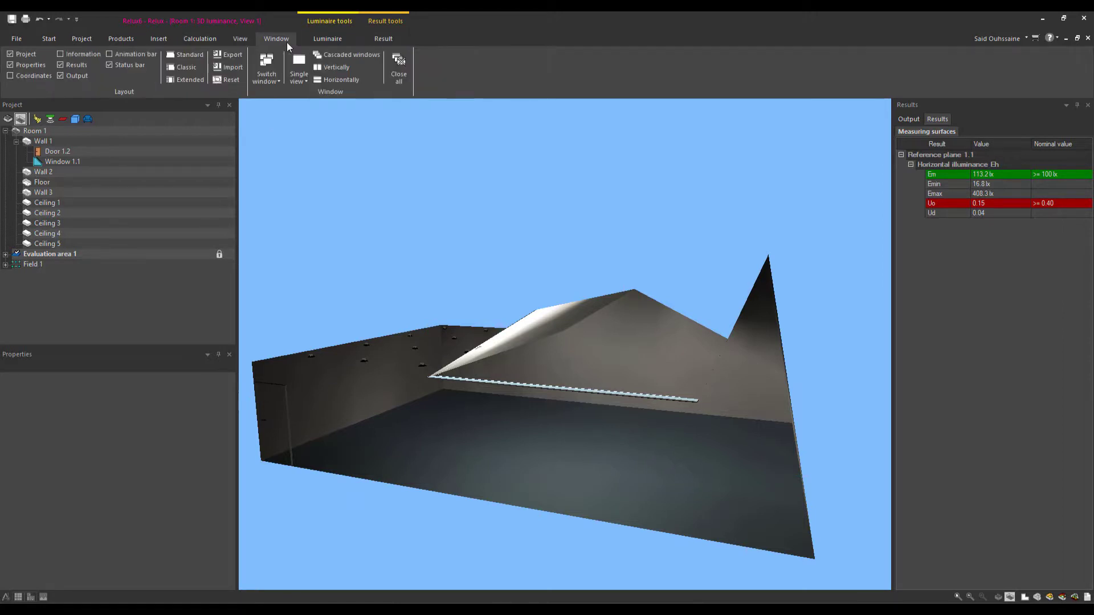
click(327, 44)
click(162, 40)
click(205, 39)
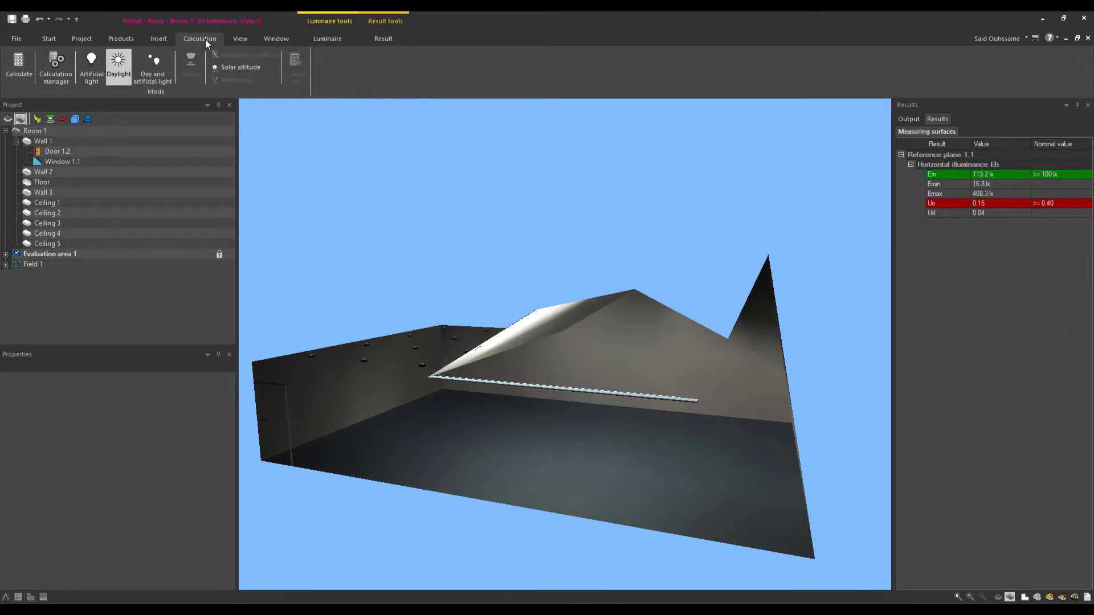
click(51, 41)
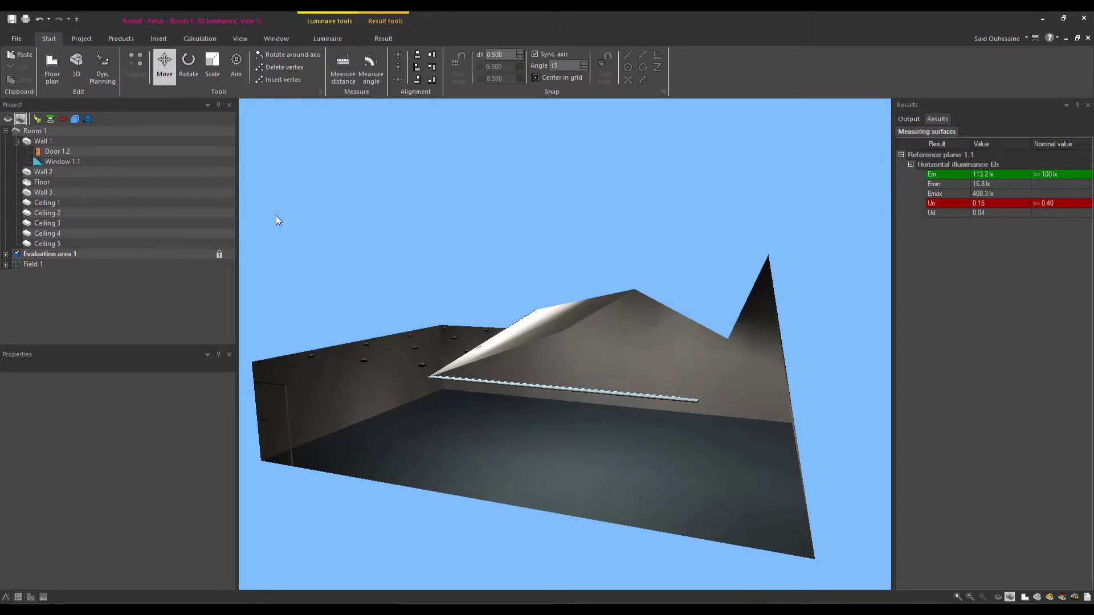
mouse_move(276, 216)
middle_down()
mouse_move(470, 230)
mouse_move(495, 297)
middle_up()
scroll(487, 298, up, 3)
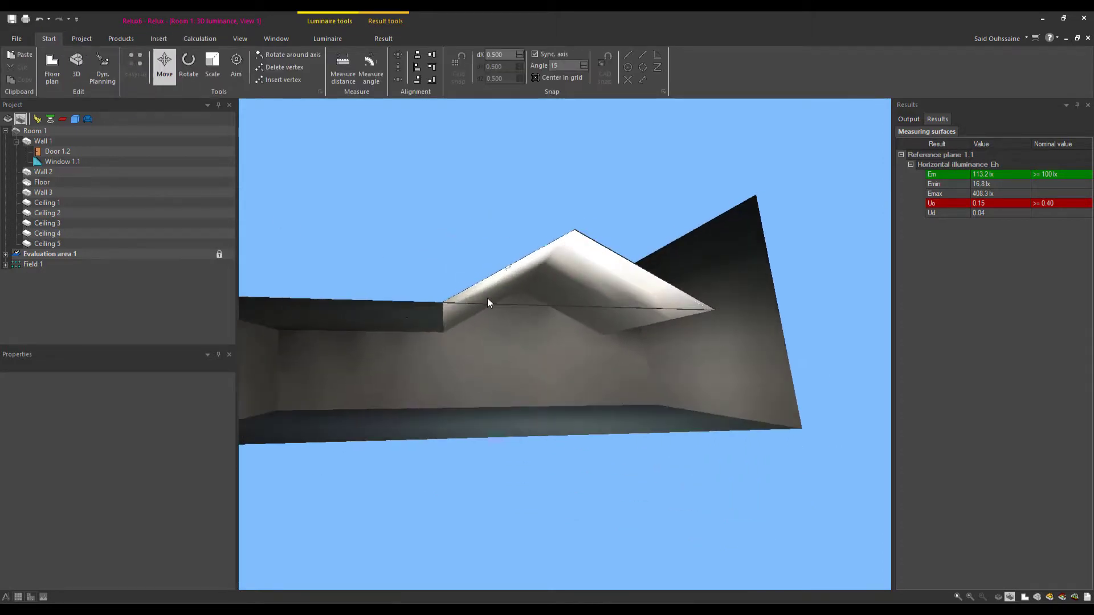
Compare in the plain 3D view, orbiting to show the sloped ceiling and triangular skylight.
click(76, 64)
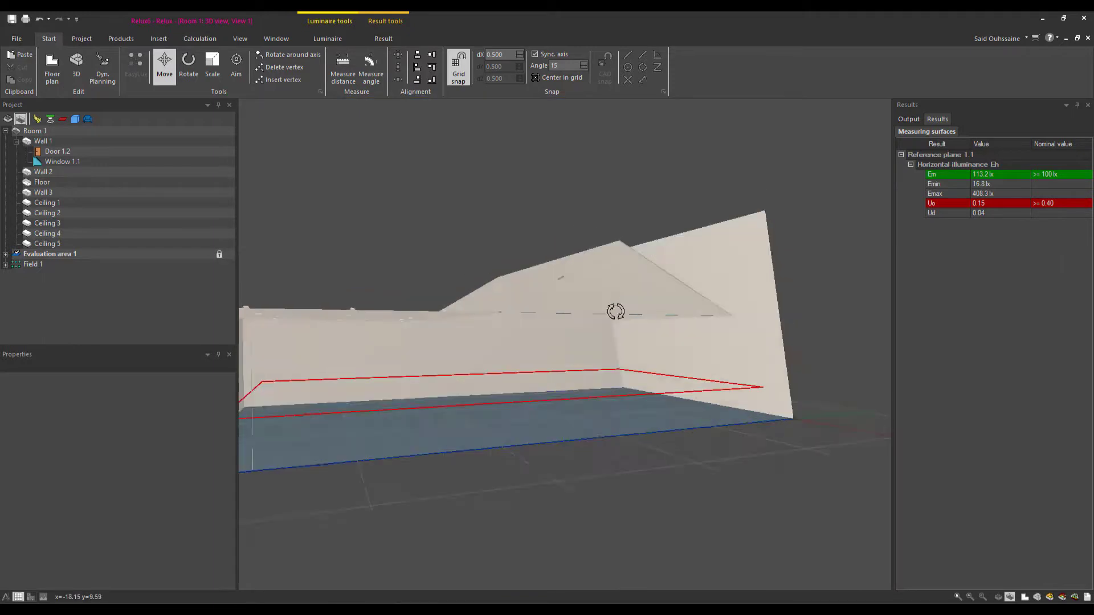
mouse_move(616, 310)
middle_down()
mouse_move(676, 342)
mouse_move(657, 343)
mouse_move(648, 322)
mouse_move(757, 308)
middle_up()
scroll(497, 364, up, 5)
middle_drag(491, 359, 591, 366)
Return to the 3D luminance rendering and orbit to a frontal view of the room.
click(383, 38)
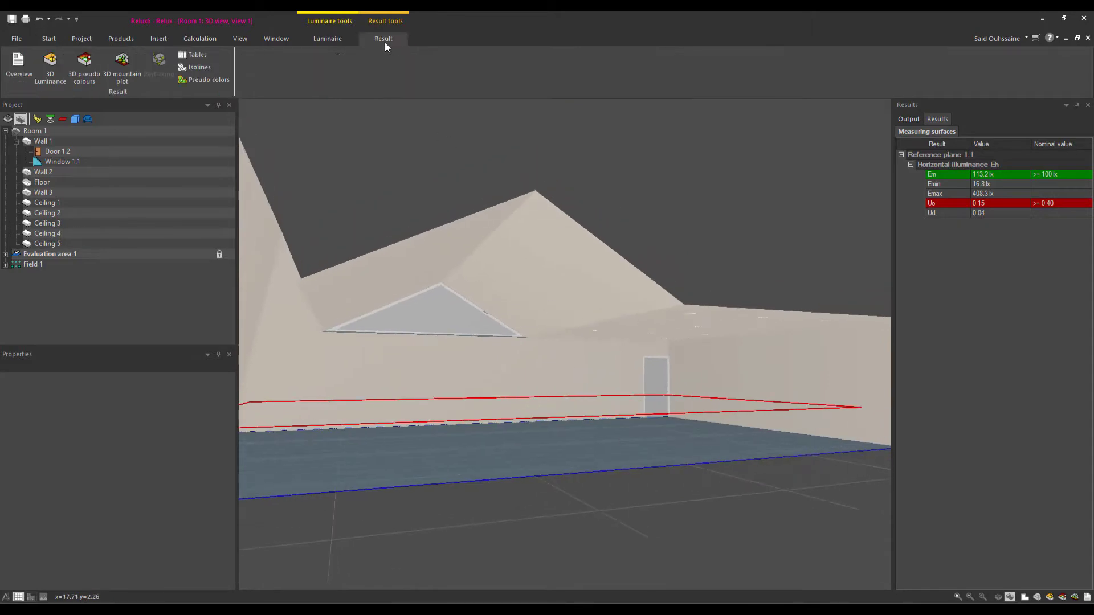
click(50, 64)
middle_drag(580, 357, 657, 359)
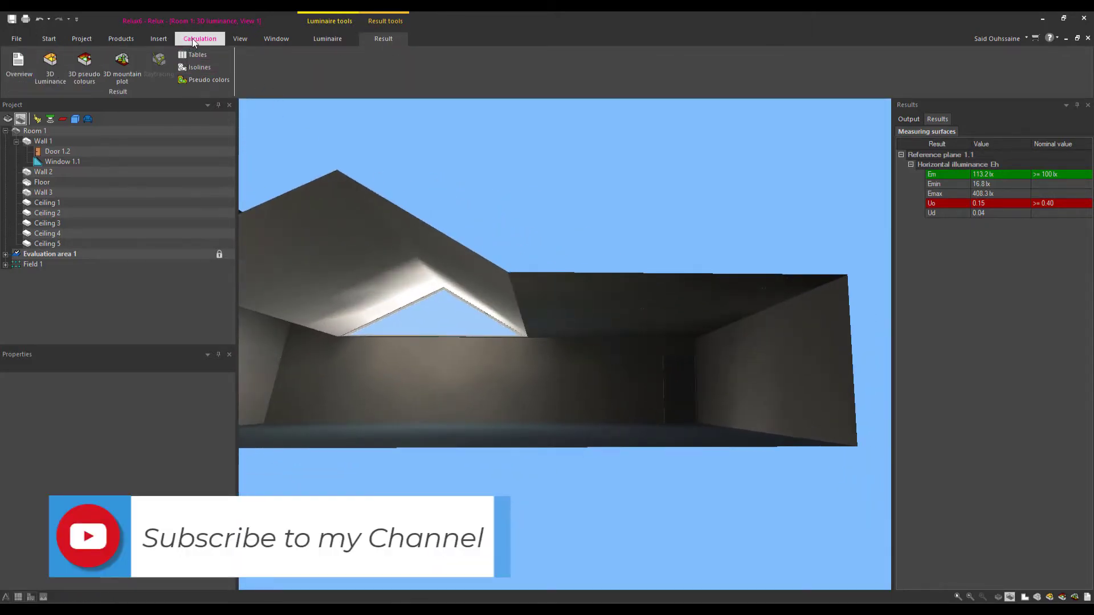
click(192, 39)
Recalculate the room using the artificial light scene only.
click(56, 63)
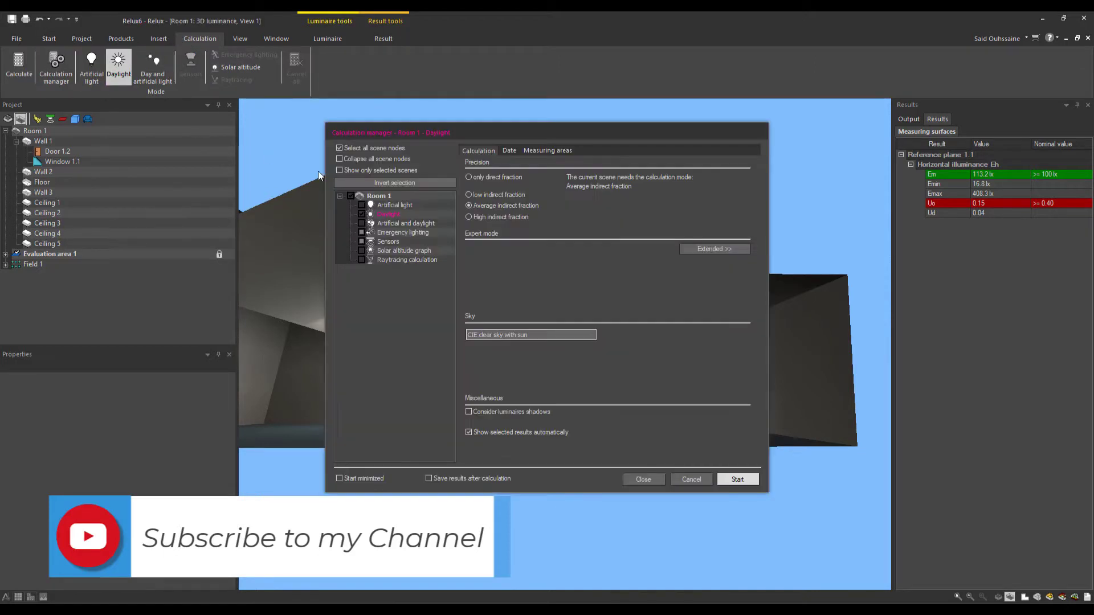
click(363, 205)
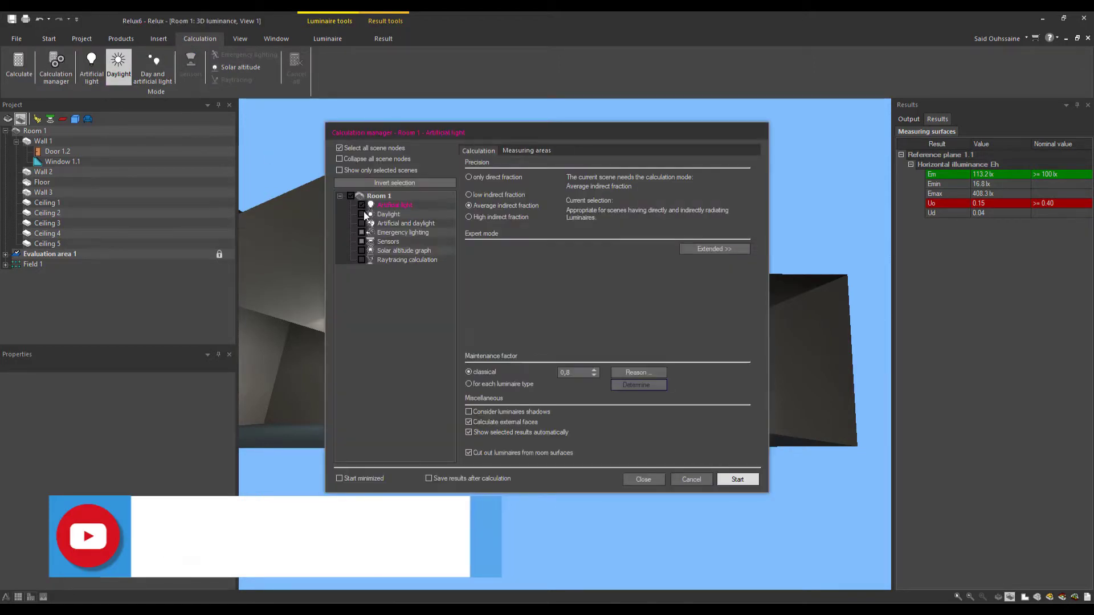
click(735, 479)
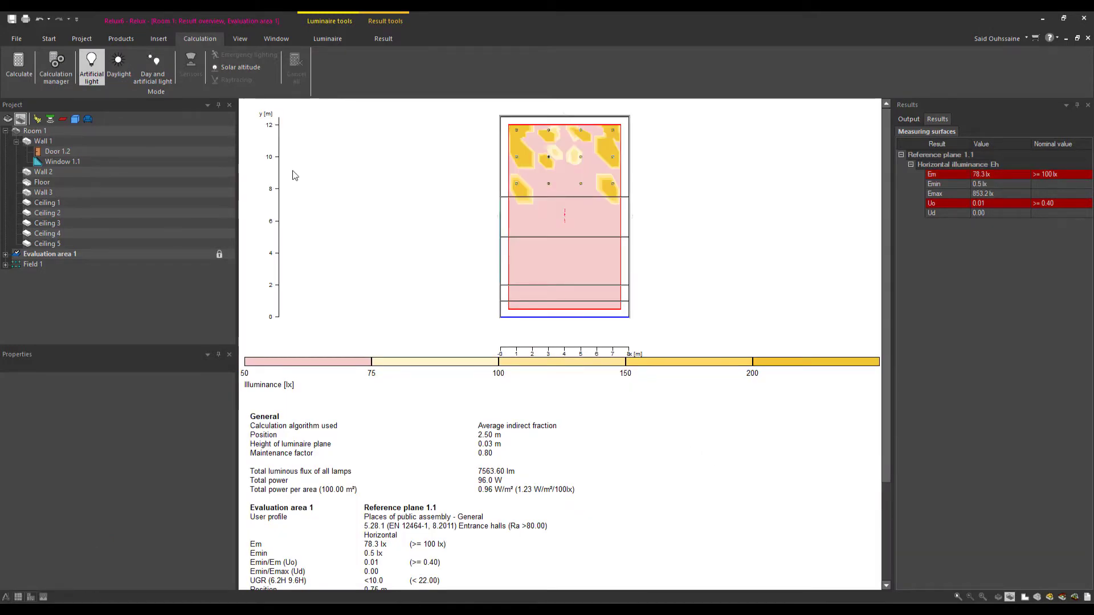
View the artificial-light result (Em 78.3 lx) in 3D luminance, orbiting toward the lit floor spots by the door.
click(395, 43)
click(50, 65)
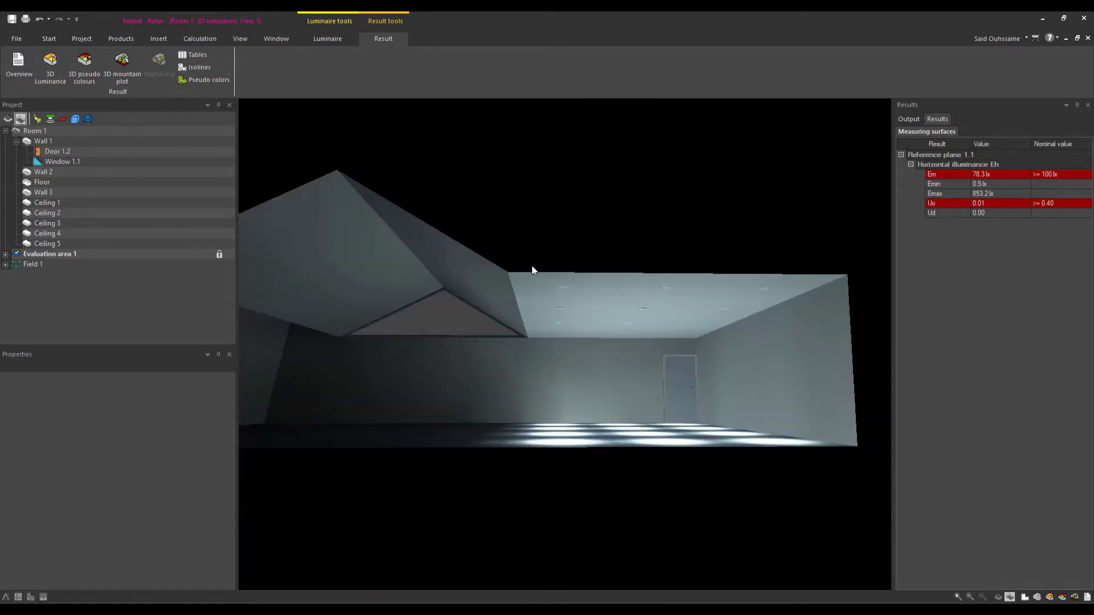
drag(475, 214, 557, 227)
scroll(478, 312, up, 3)
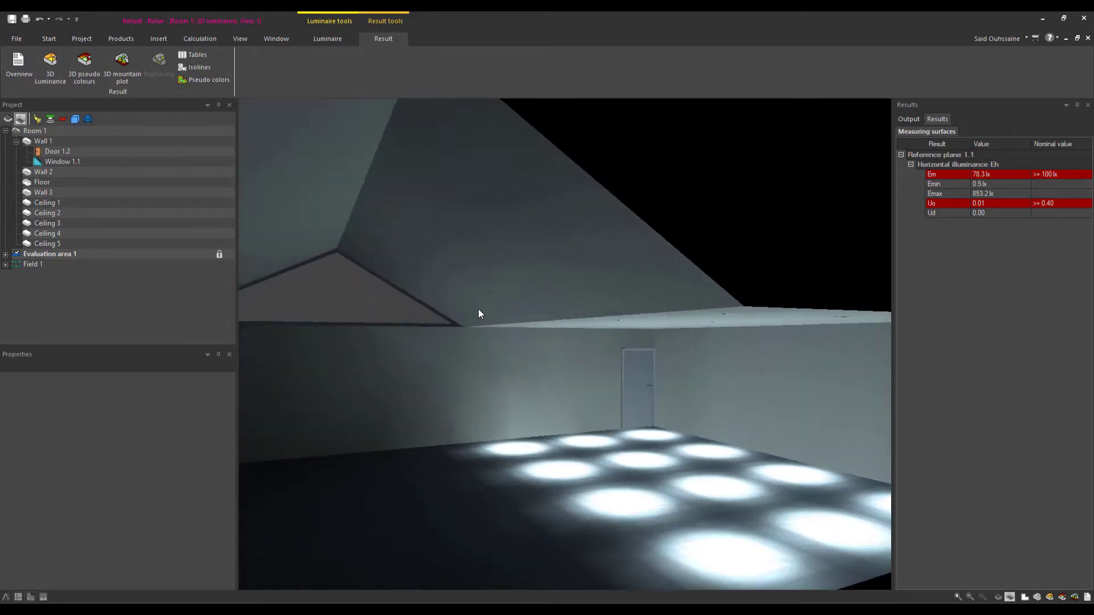
scroll(480, 308, up, 2)
mouse_move(504, 281)
mouse_down()
mouse_move(505, 291)
mouse_move(433, 316)
mouse_up()
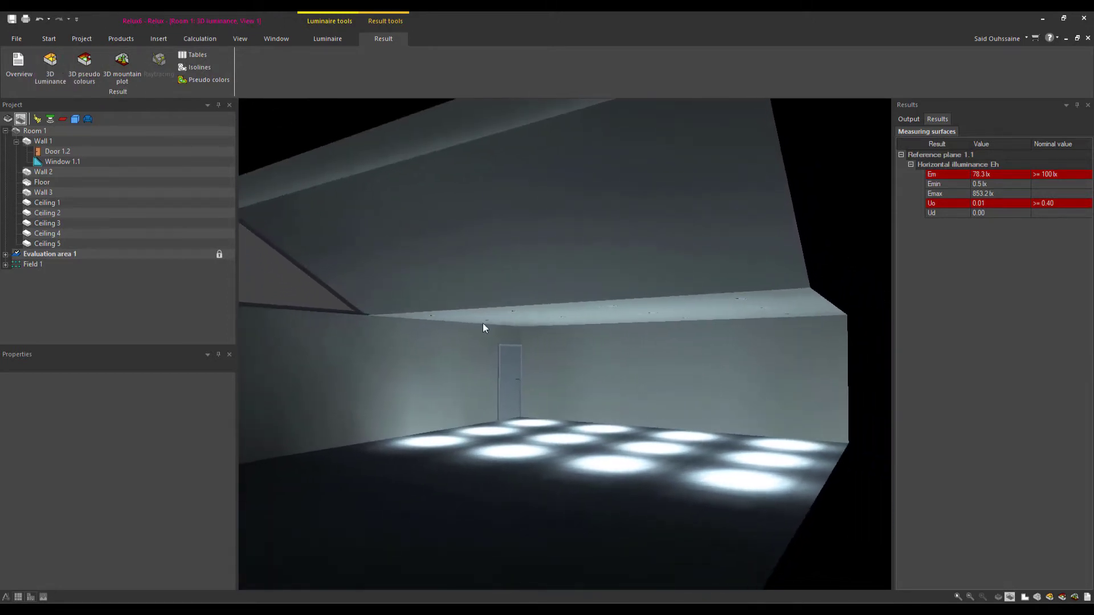
mouse_move(550, 285)
mouse_down()
mouse_move(609, 299)
mouse_move(547, 308)
mouse_move(616, 271)
mouse_move(602, 303)
mouse_move(566, 302)
mouse_move(582, 306)
mouse_move(538, 319)
mouse_move(581, 283)
mouse_move(556, 280)
mouse_up()
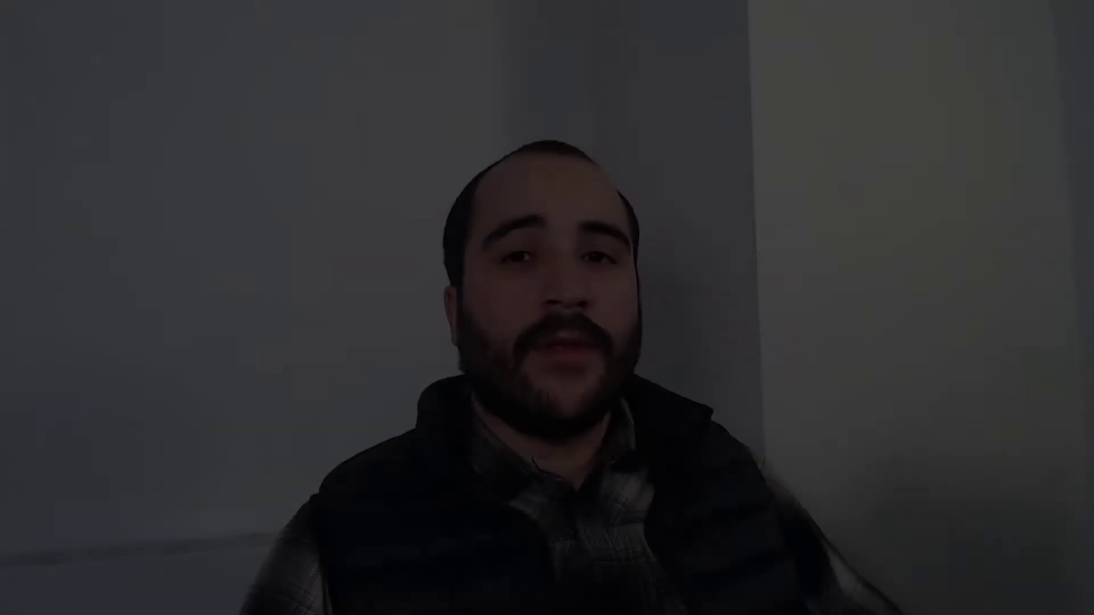